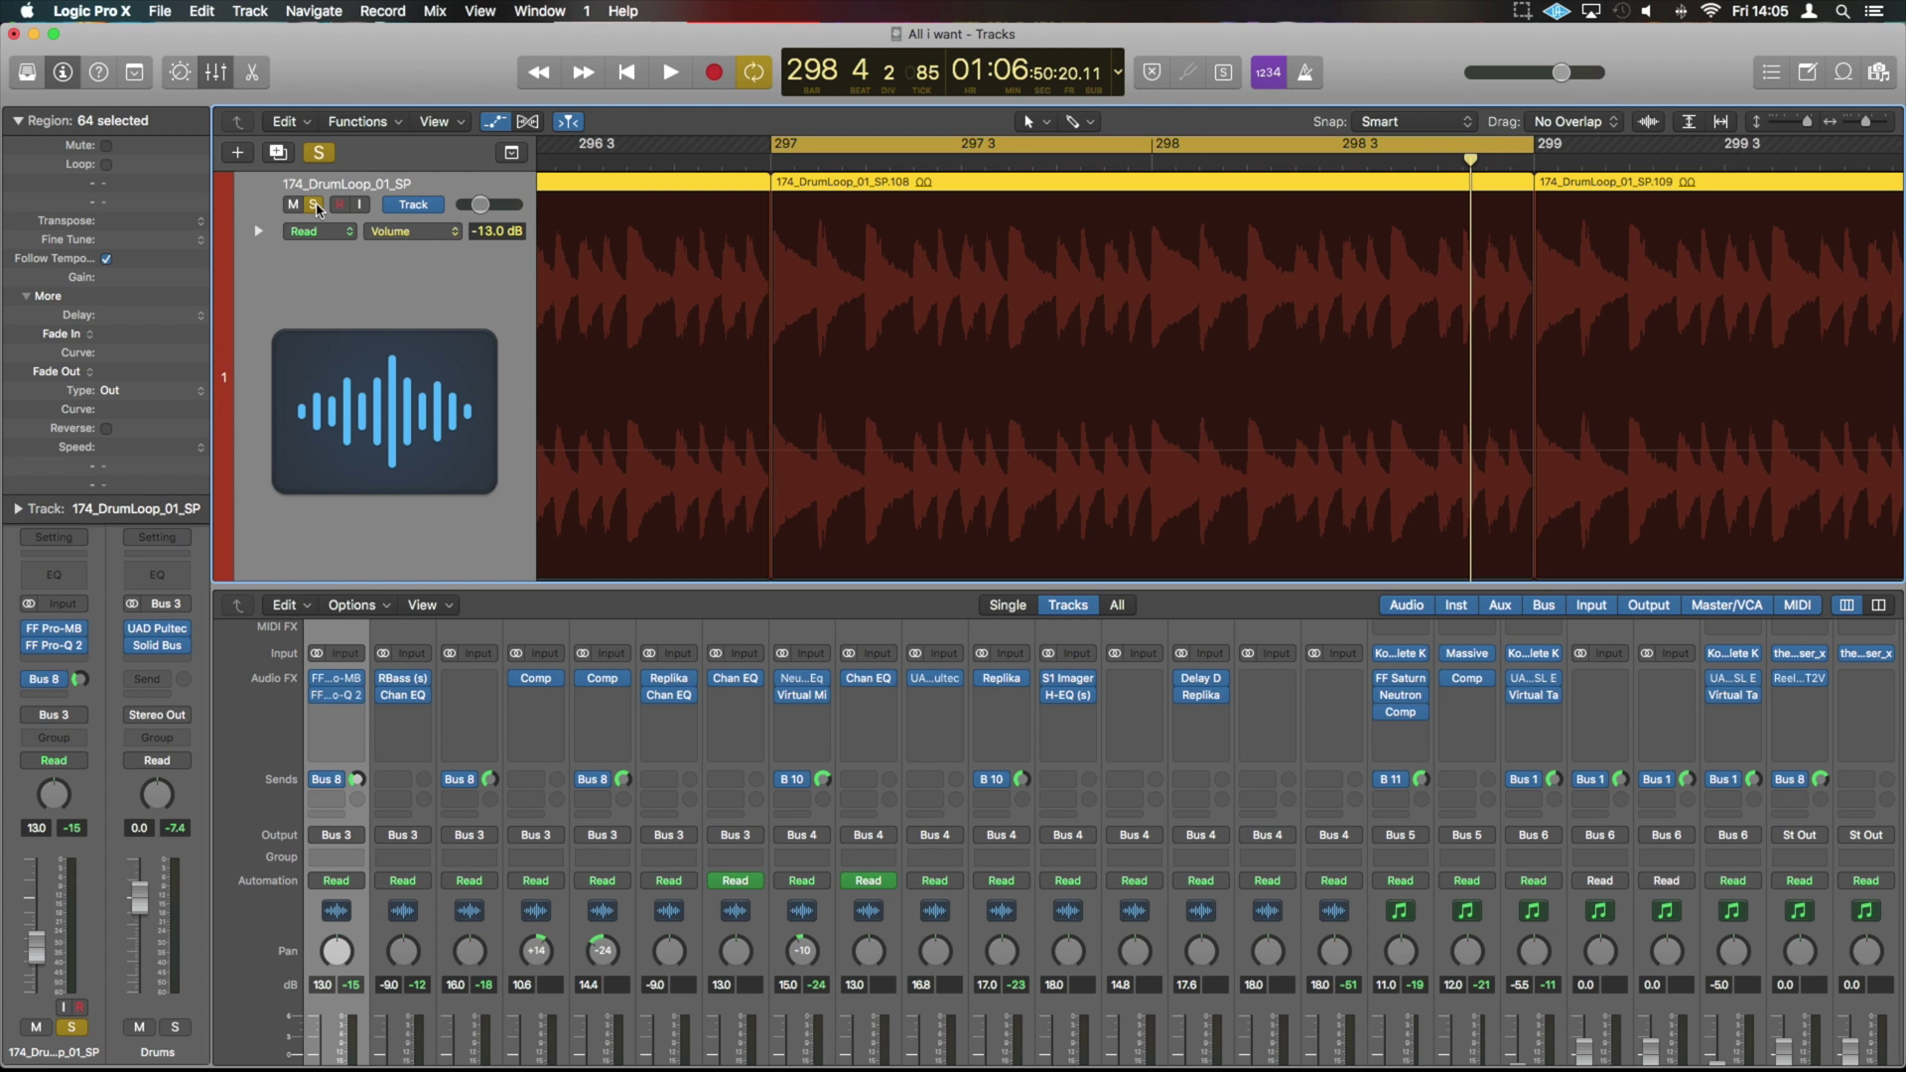
# - Unsolo and then re-solo the drum loop track, auditioning it each time
pyautogui.click(313, 204)
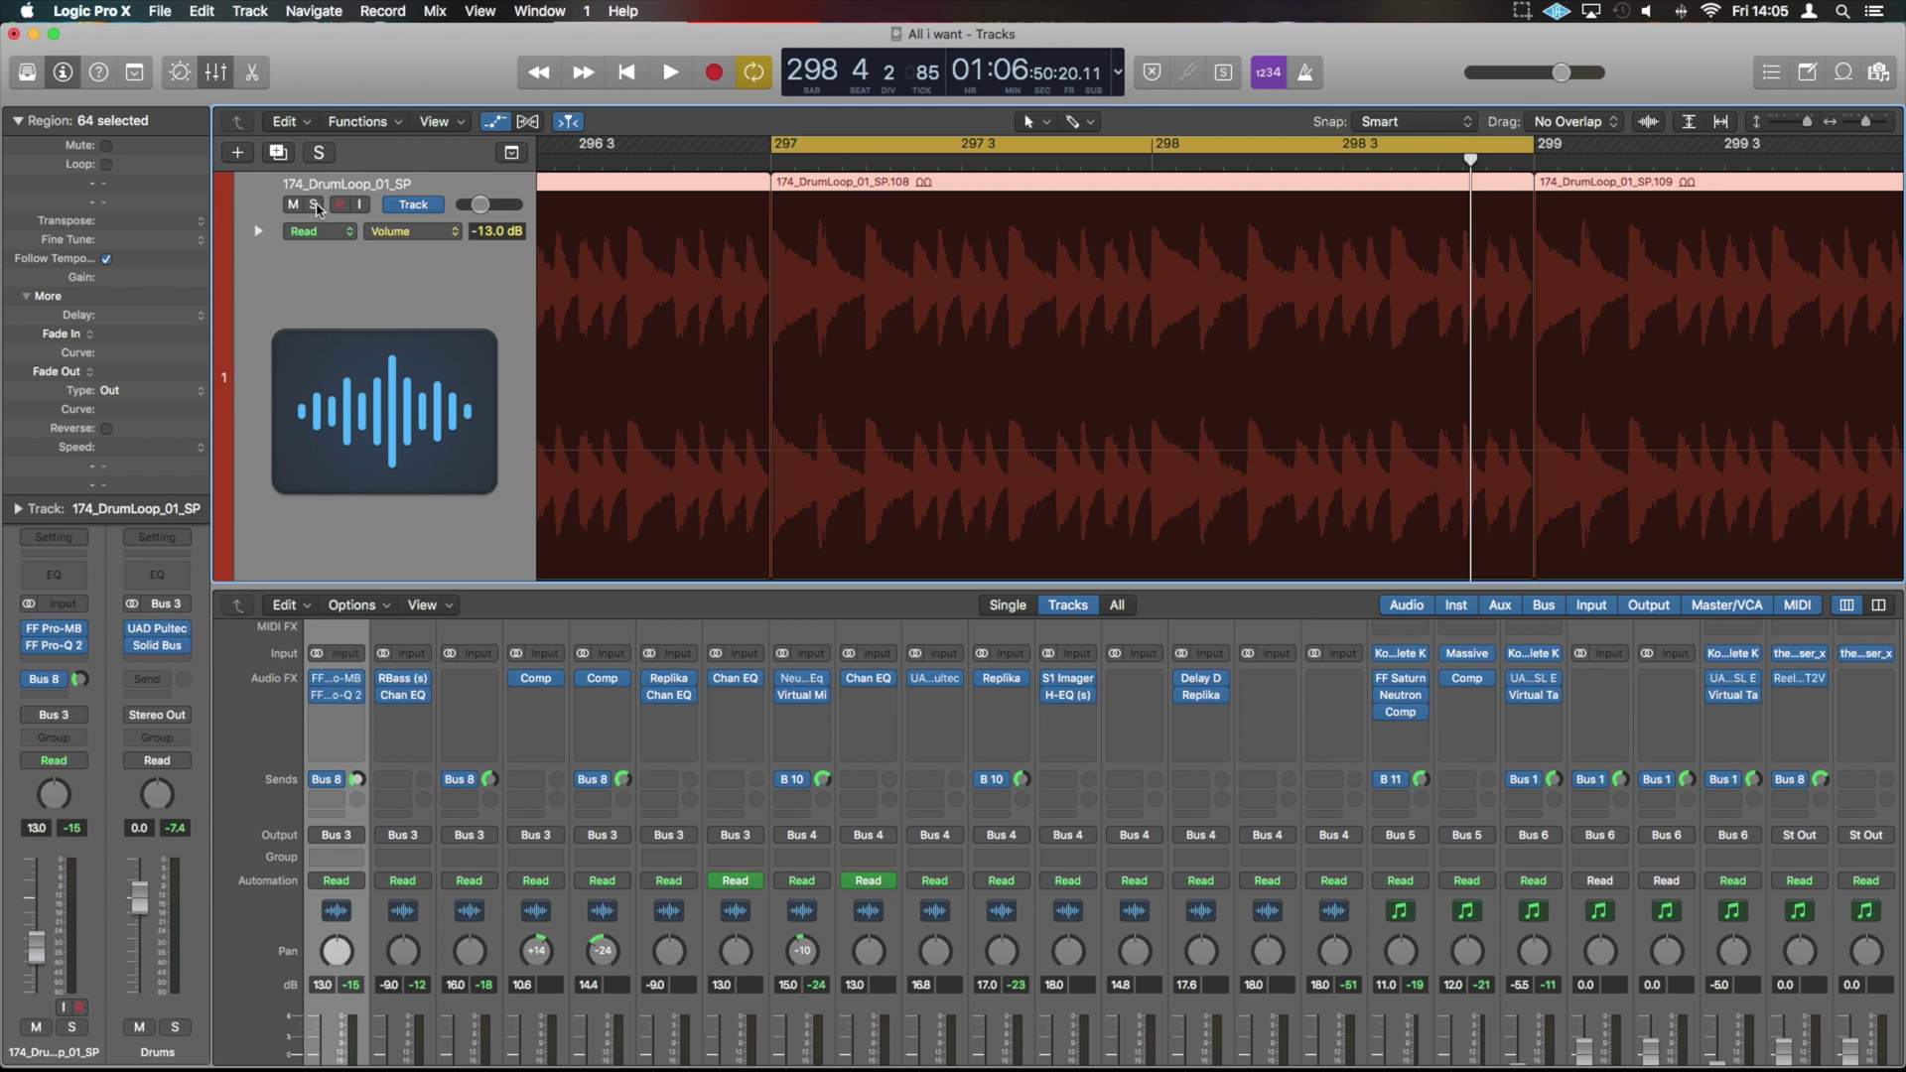
pyautogui.press('space')
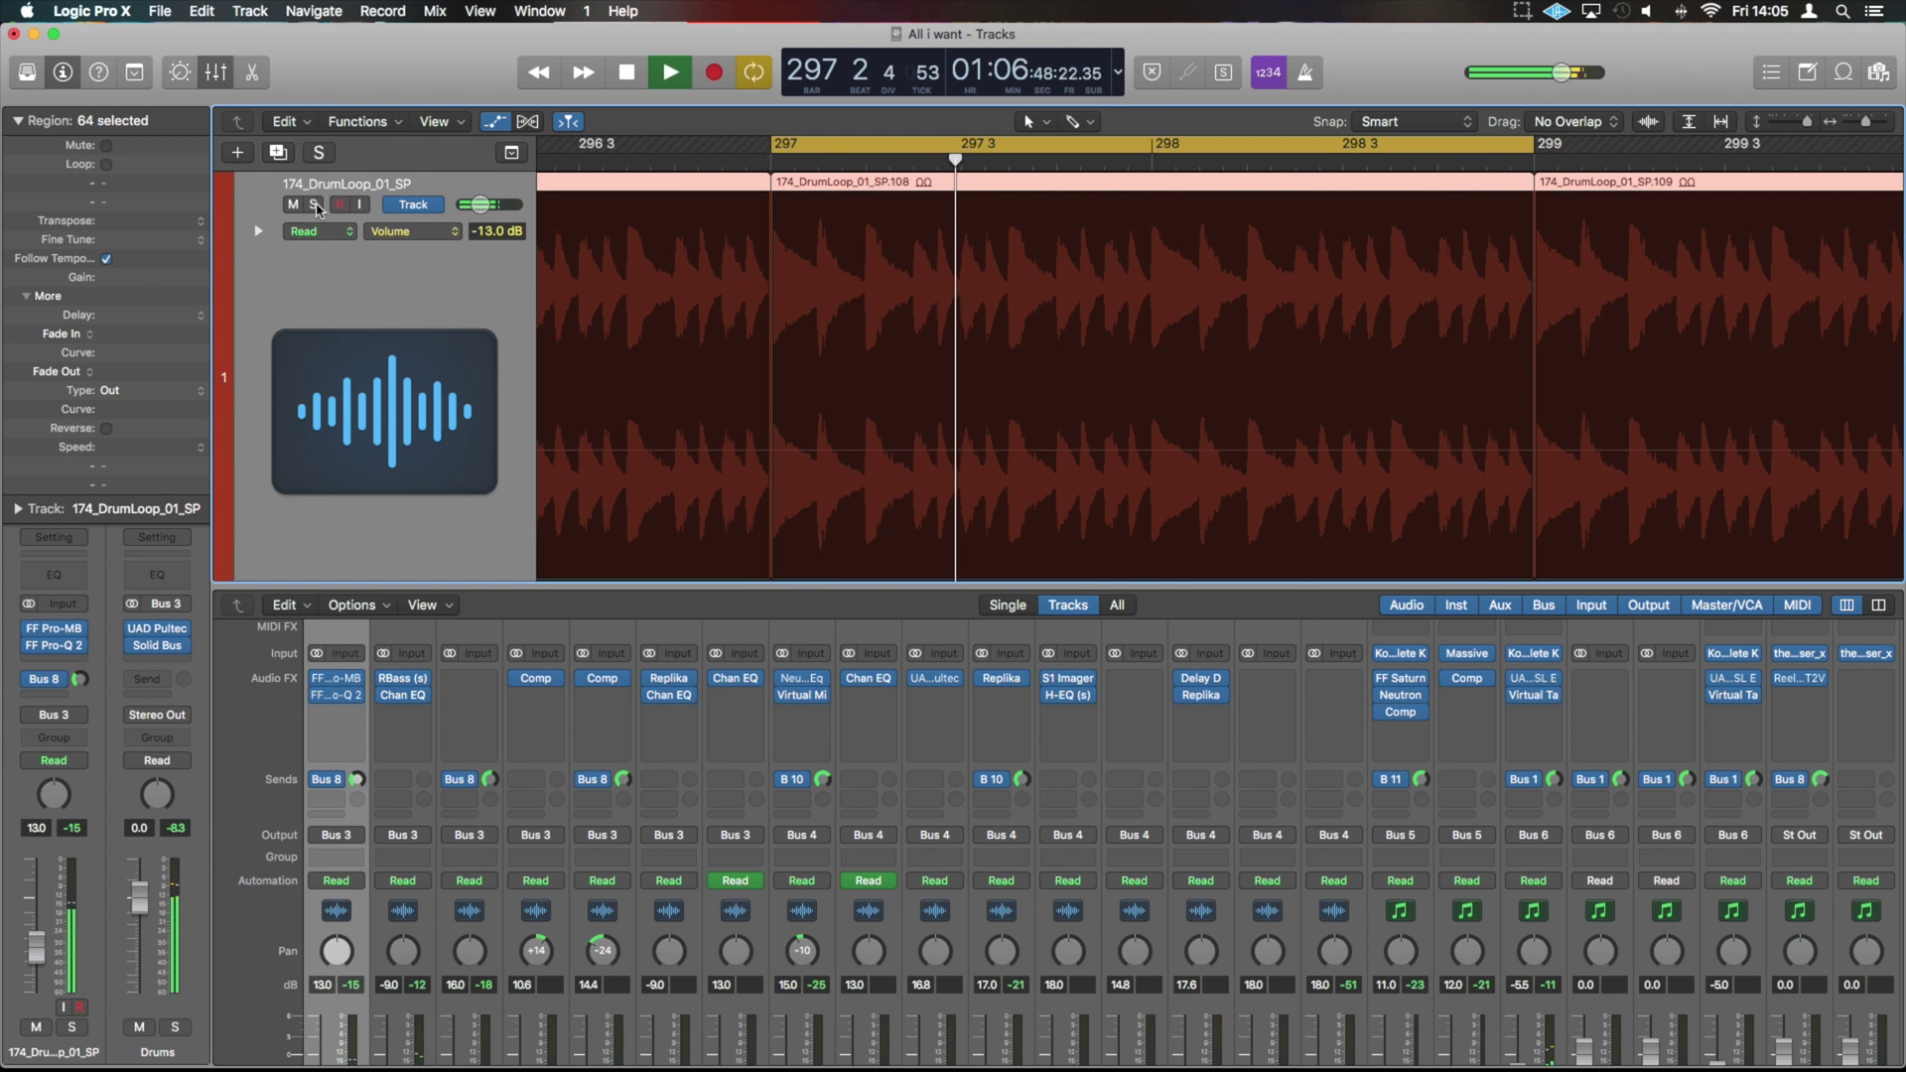
pyautogui.press('space')
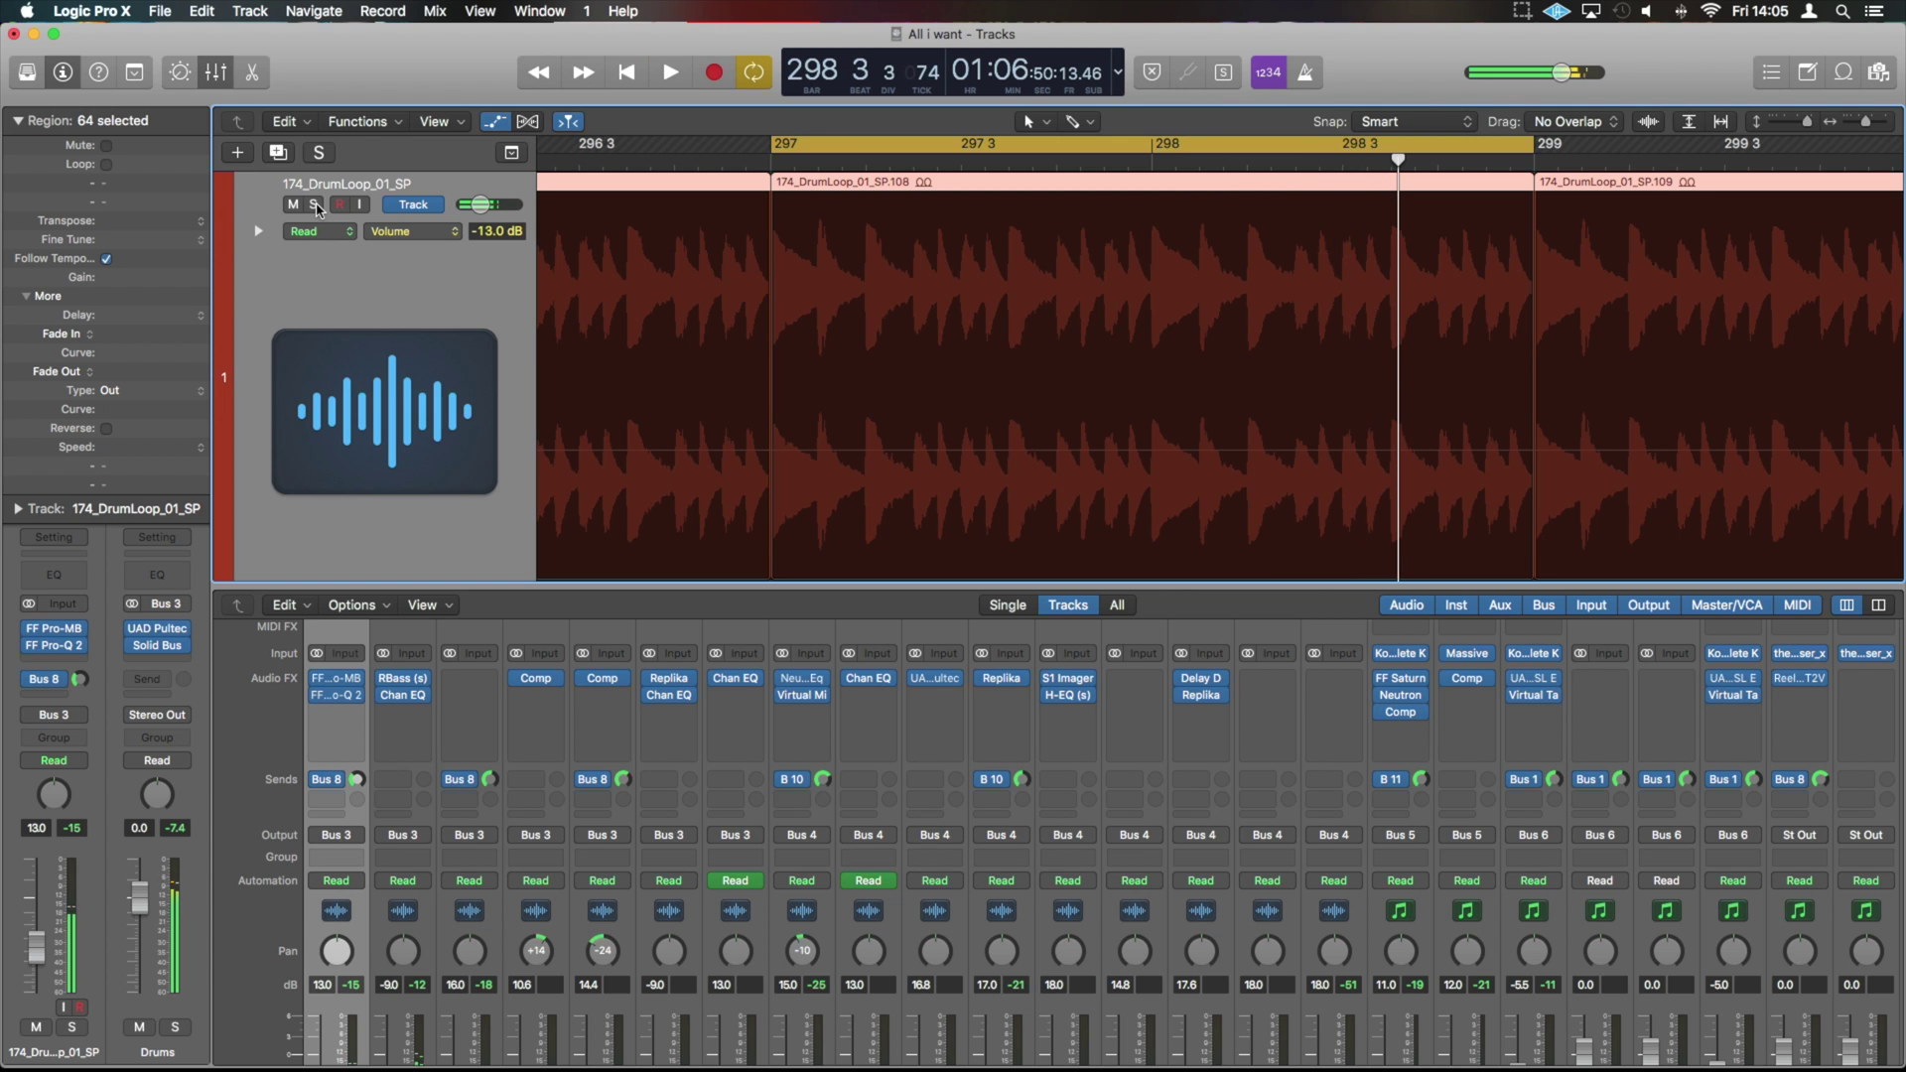
pyautogui.click(314, 205)
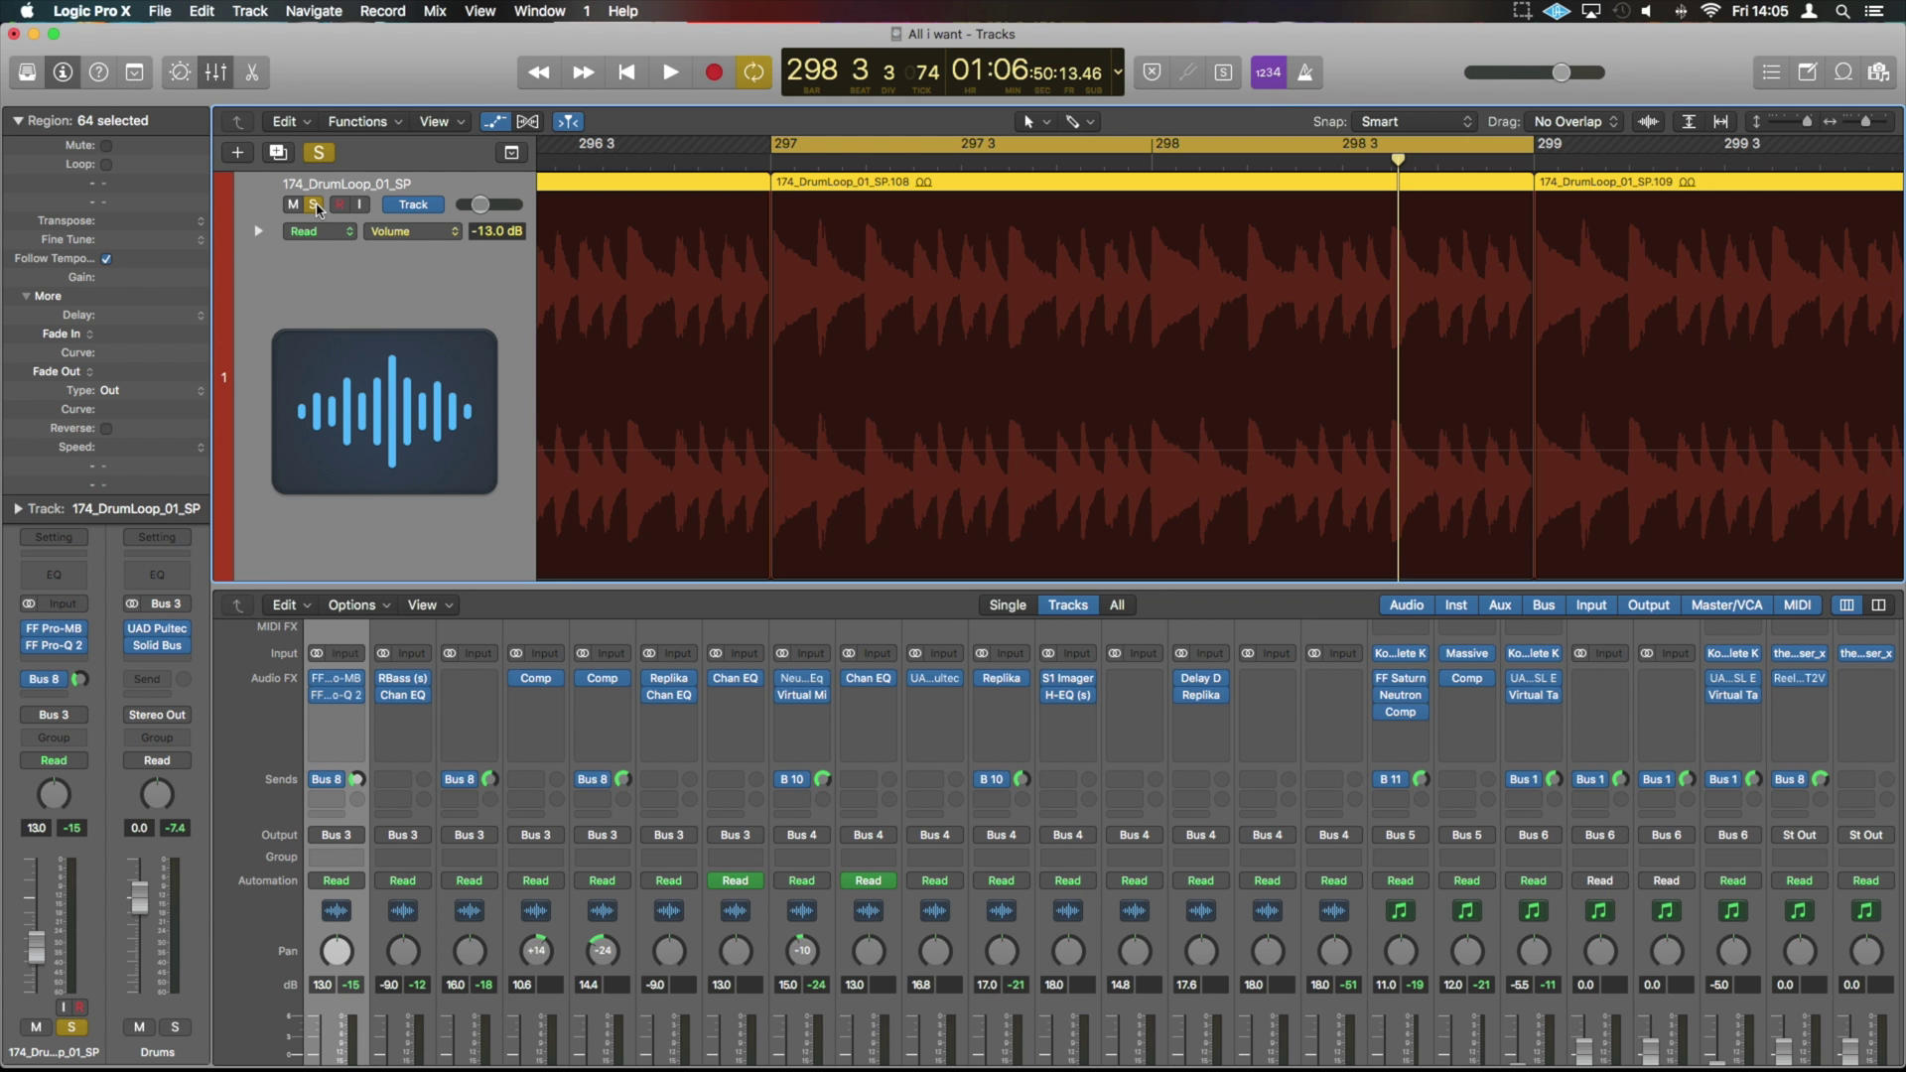
pyautogui.press('space')
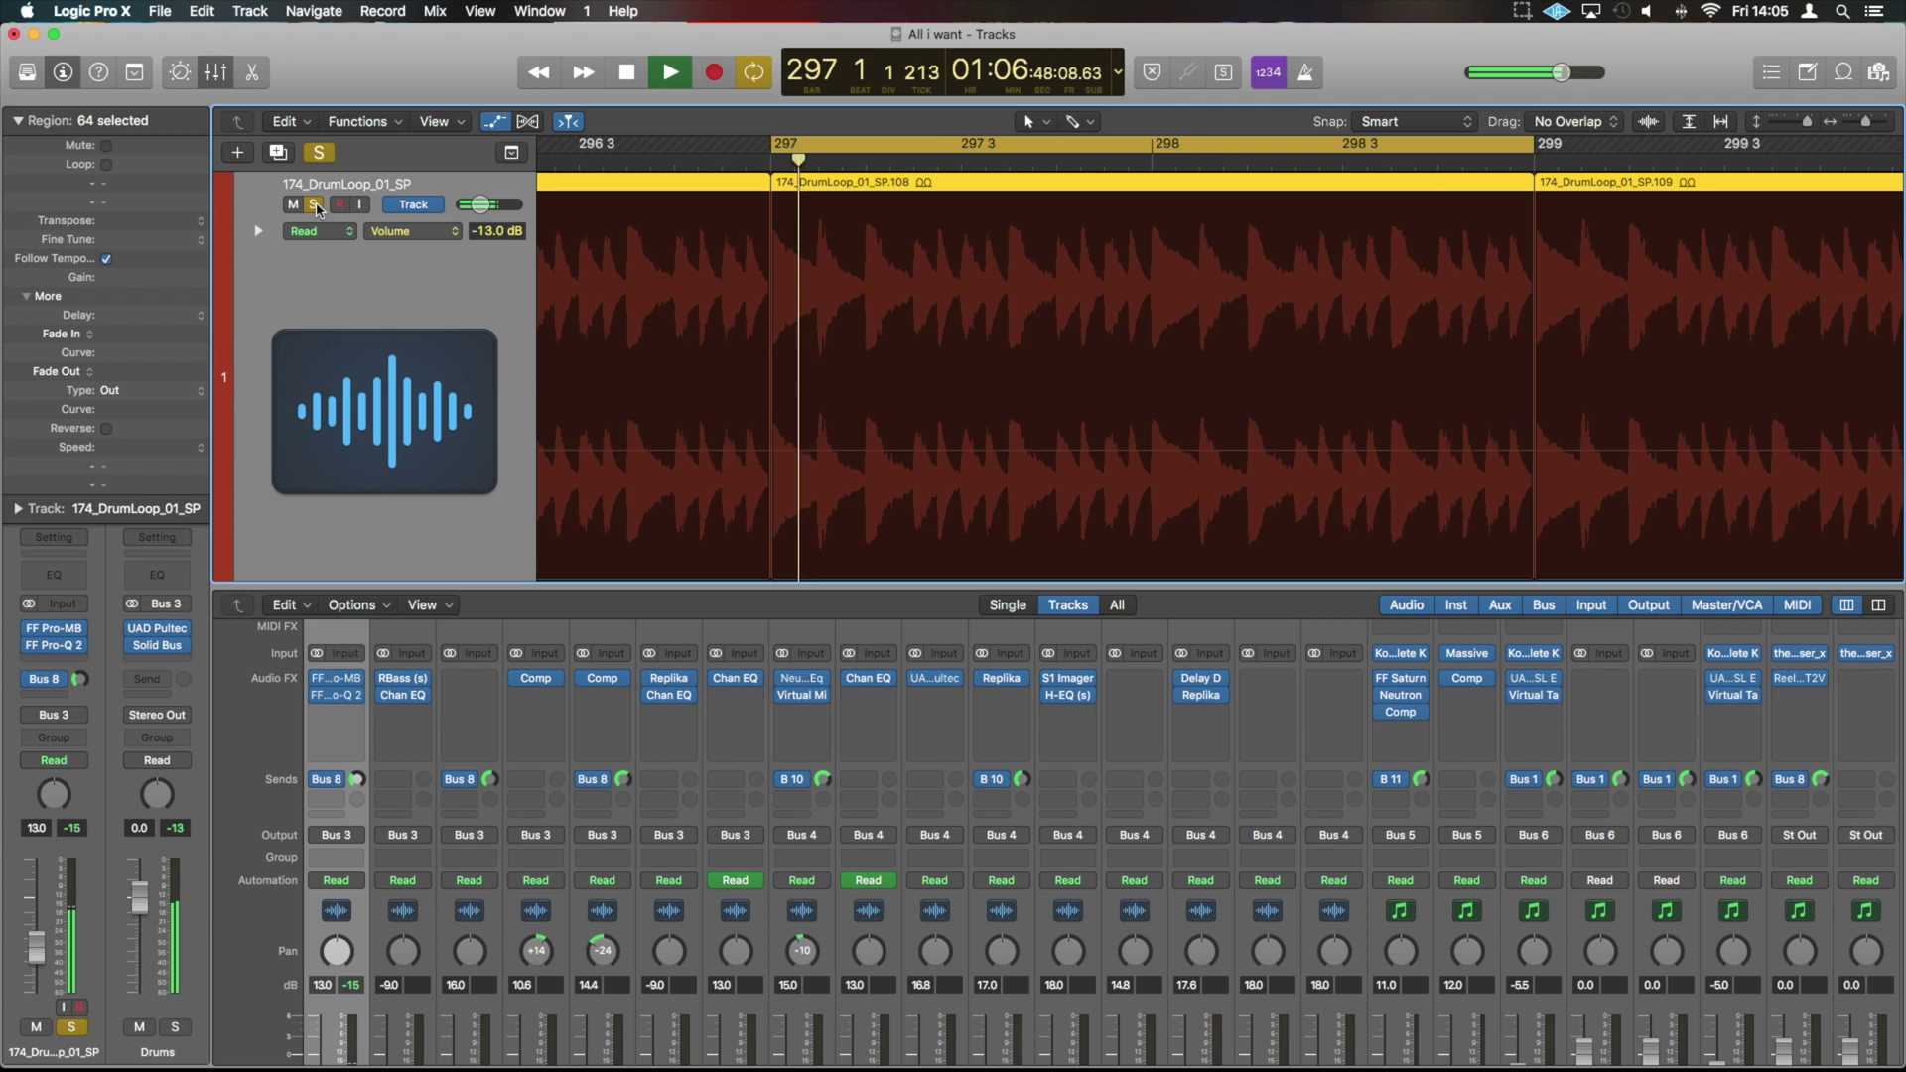
pyautogui.press('space')
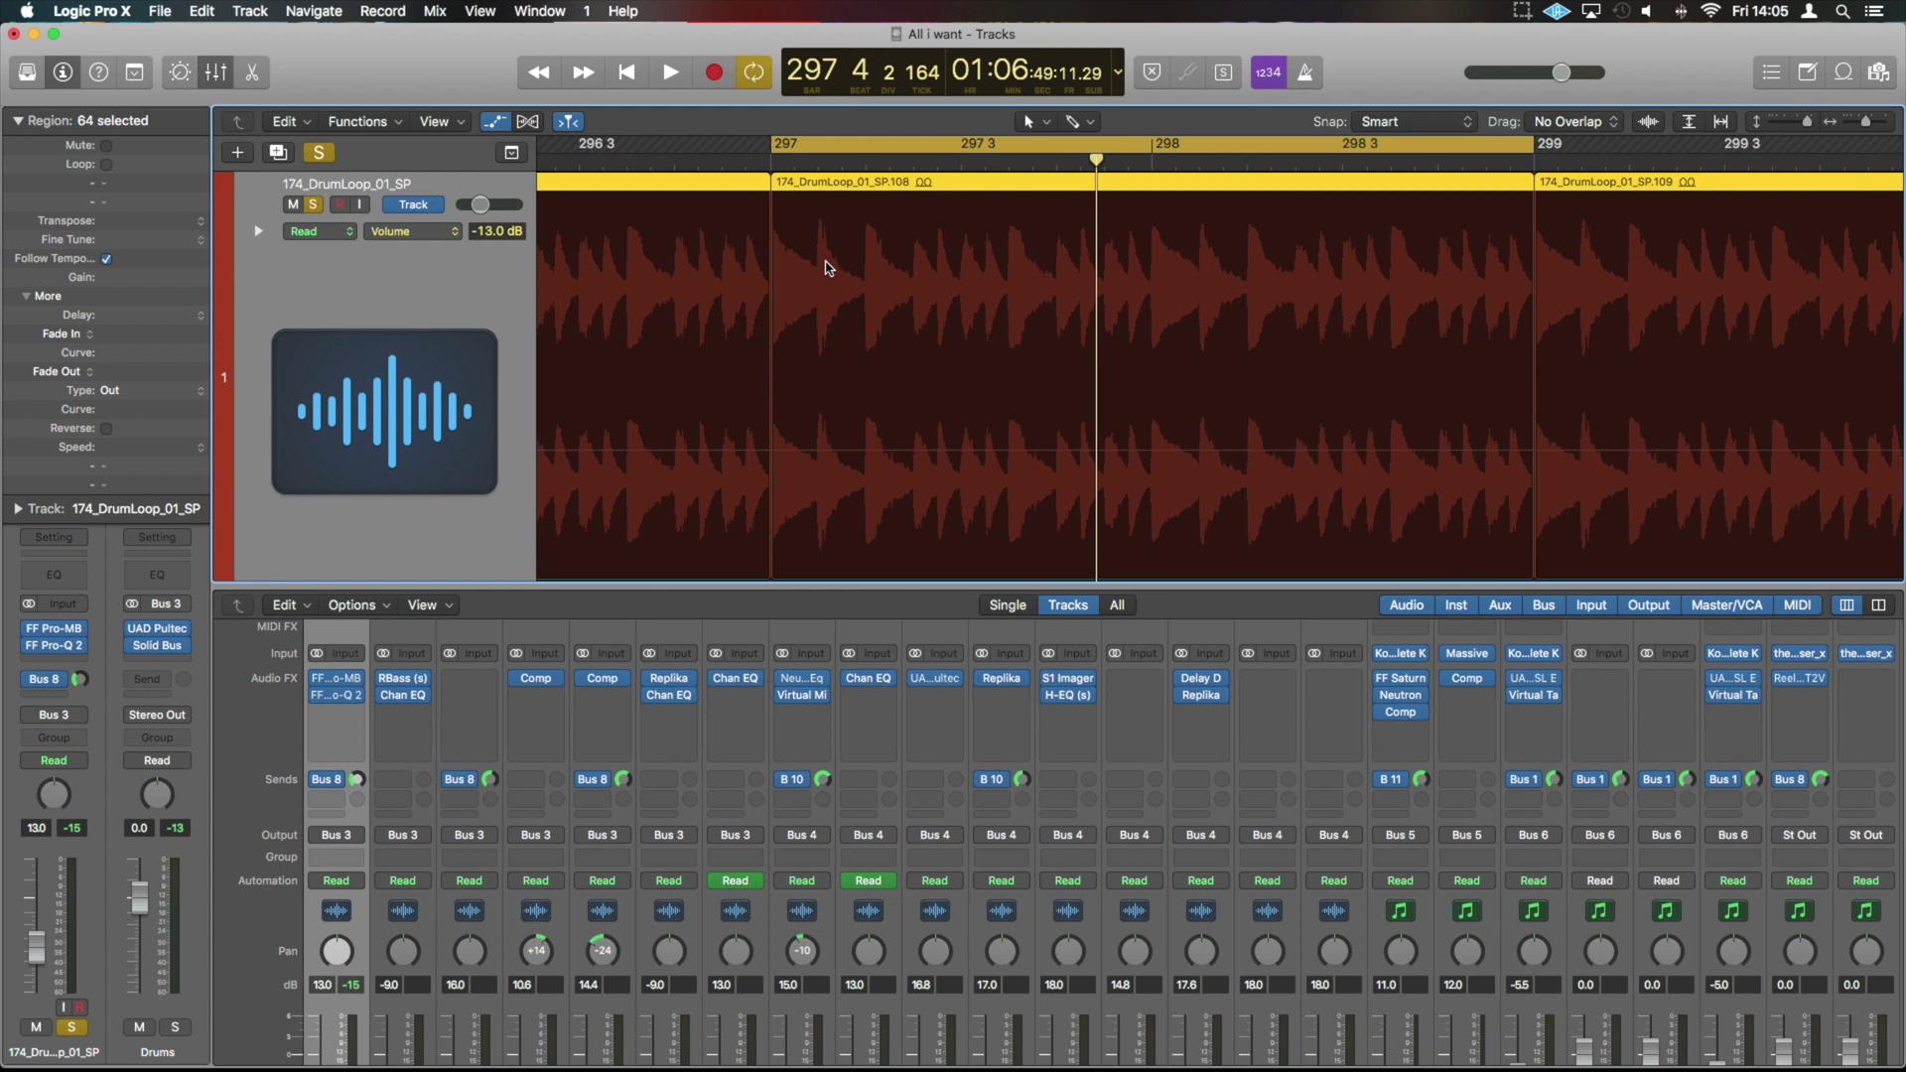
# - Zoom out and delete the neighbouring drum regions SP.109 and SP.107
pyautogui.press('super+Left')
pyautogui.press('super+Left')
pyautogui.press('super+Up')
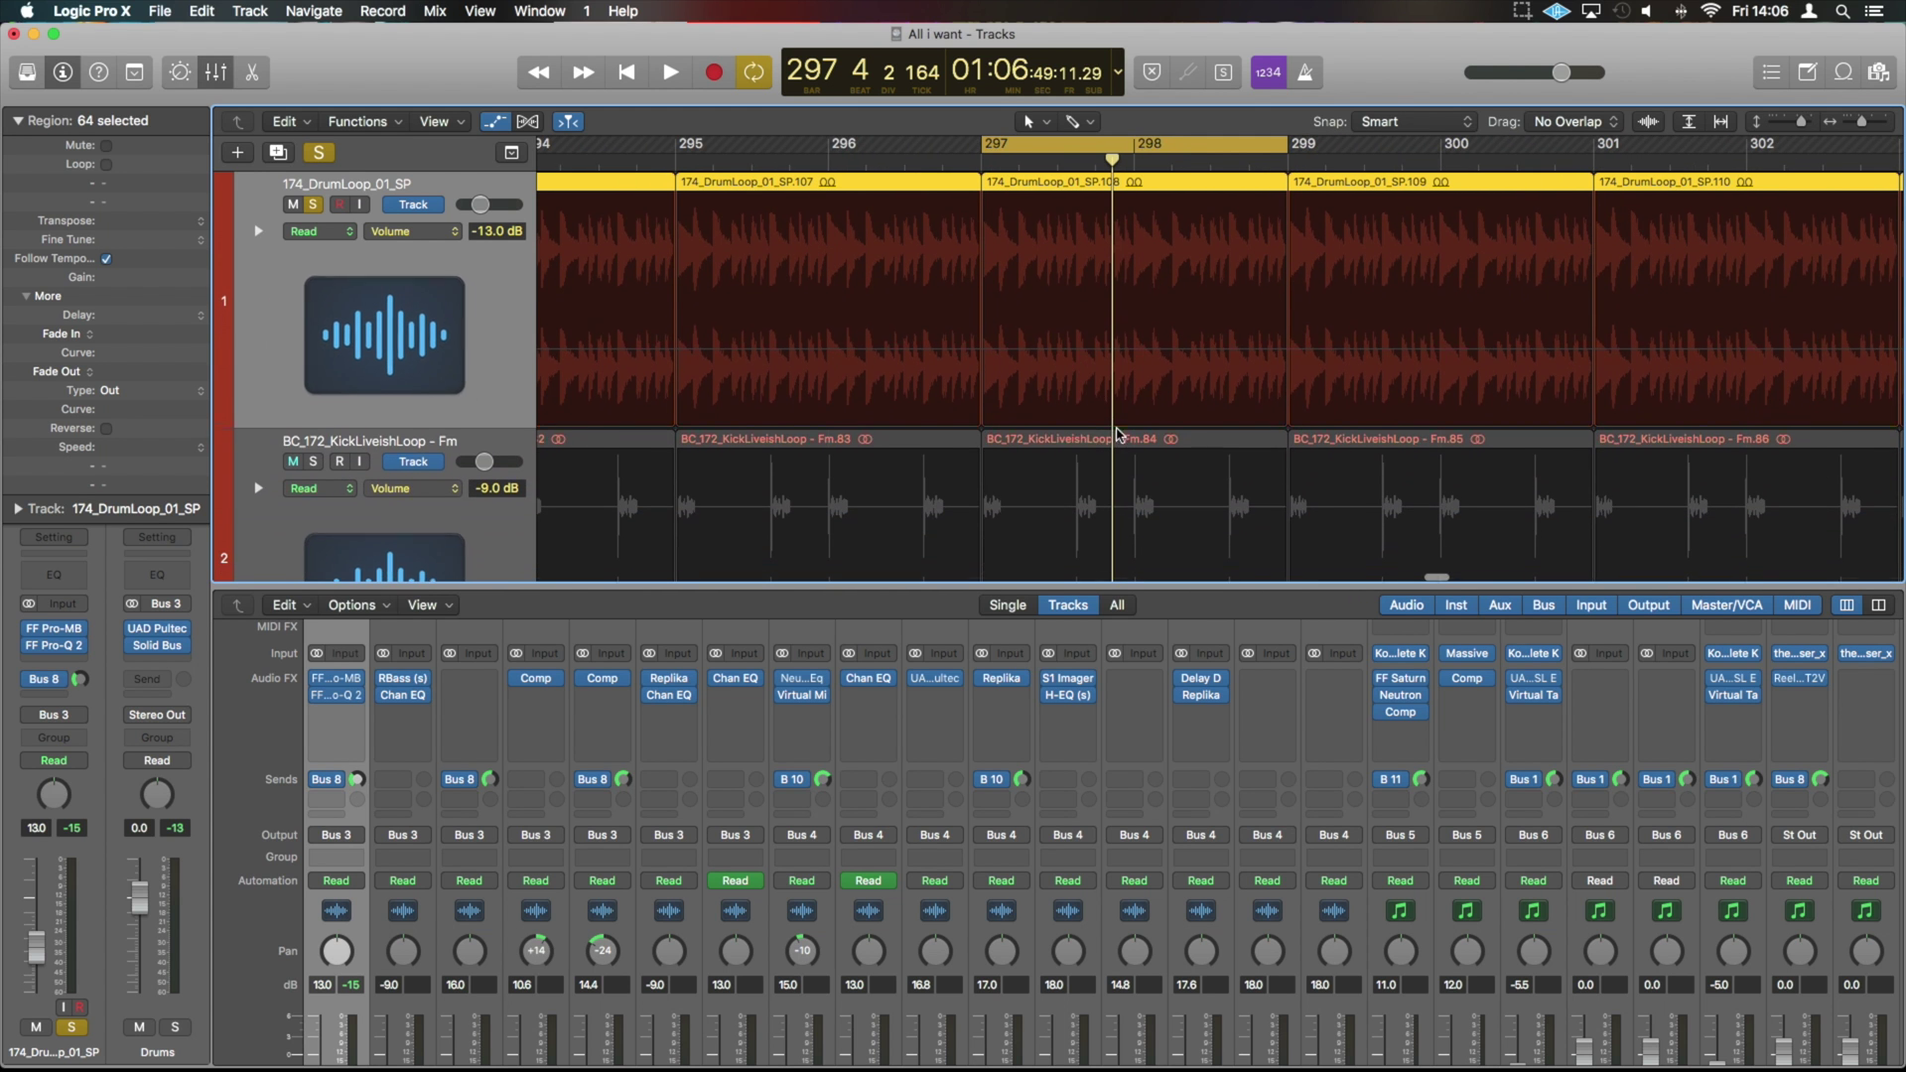
pyautogui.click(1225, 437)
pyautogui.click(1388, 185)
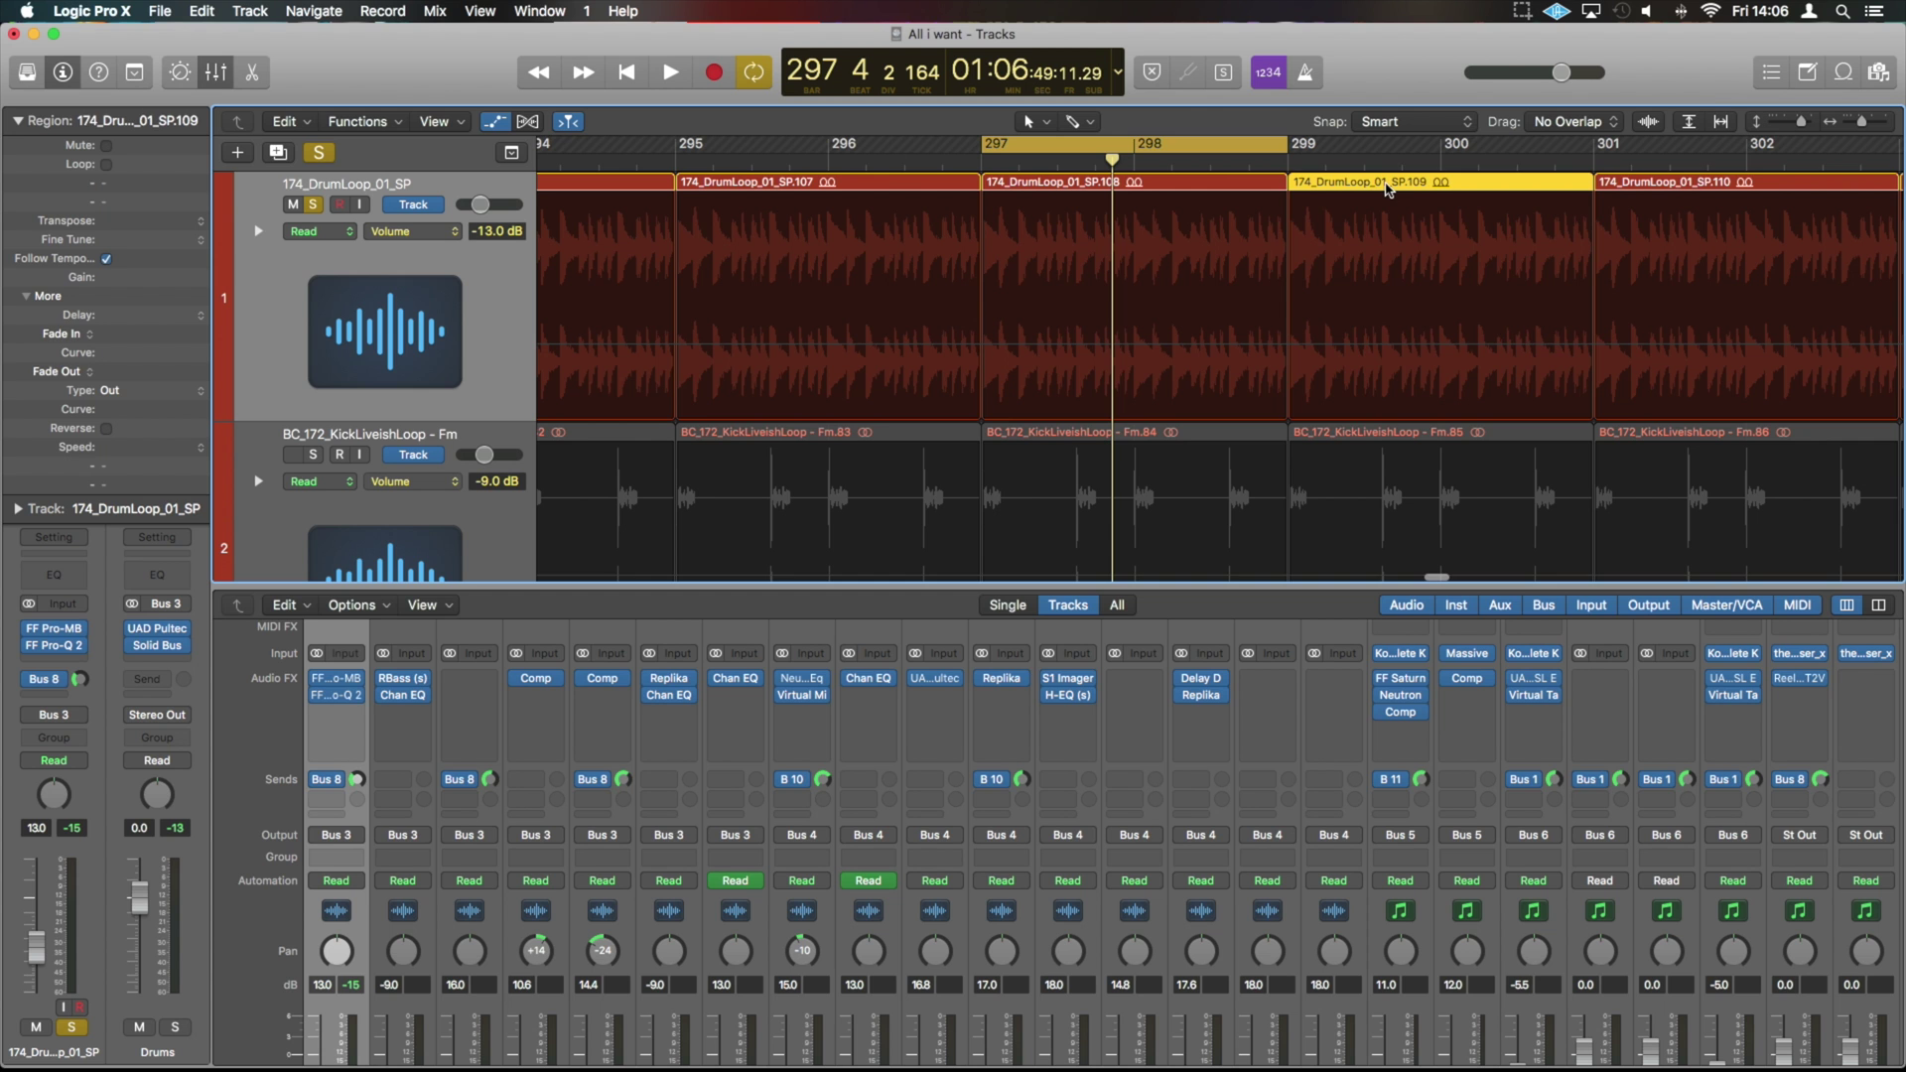
pyautogui.press('Delete')
pyautogui.click(919, 184)
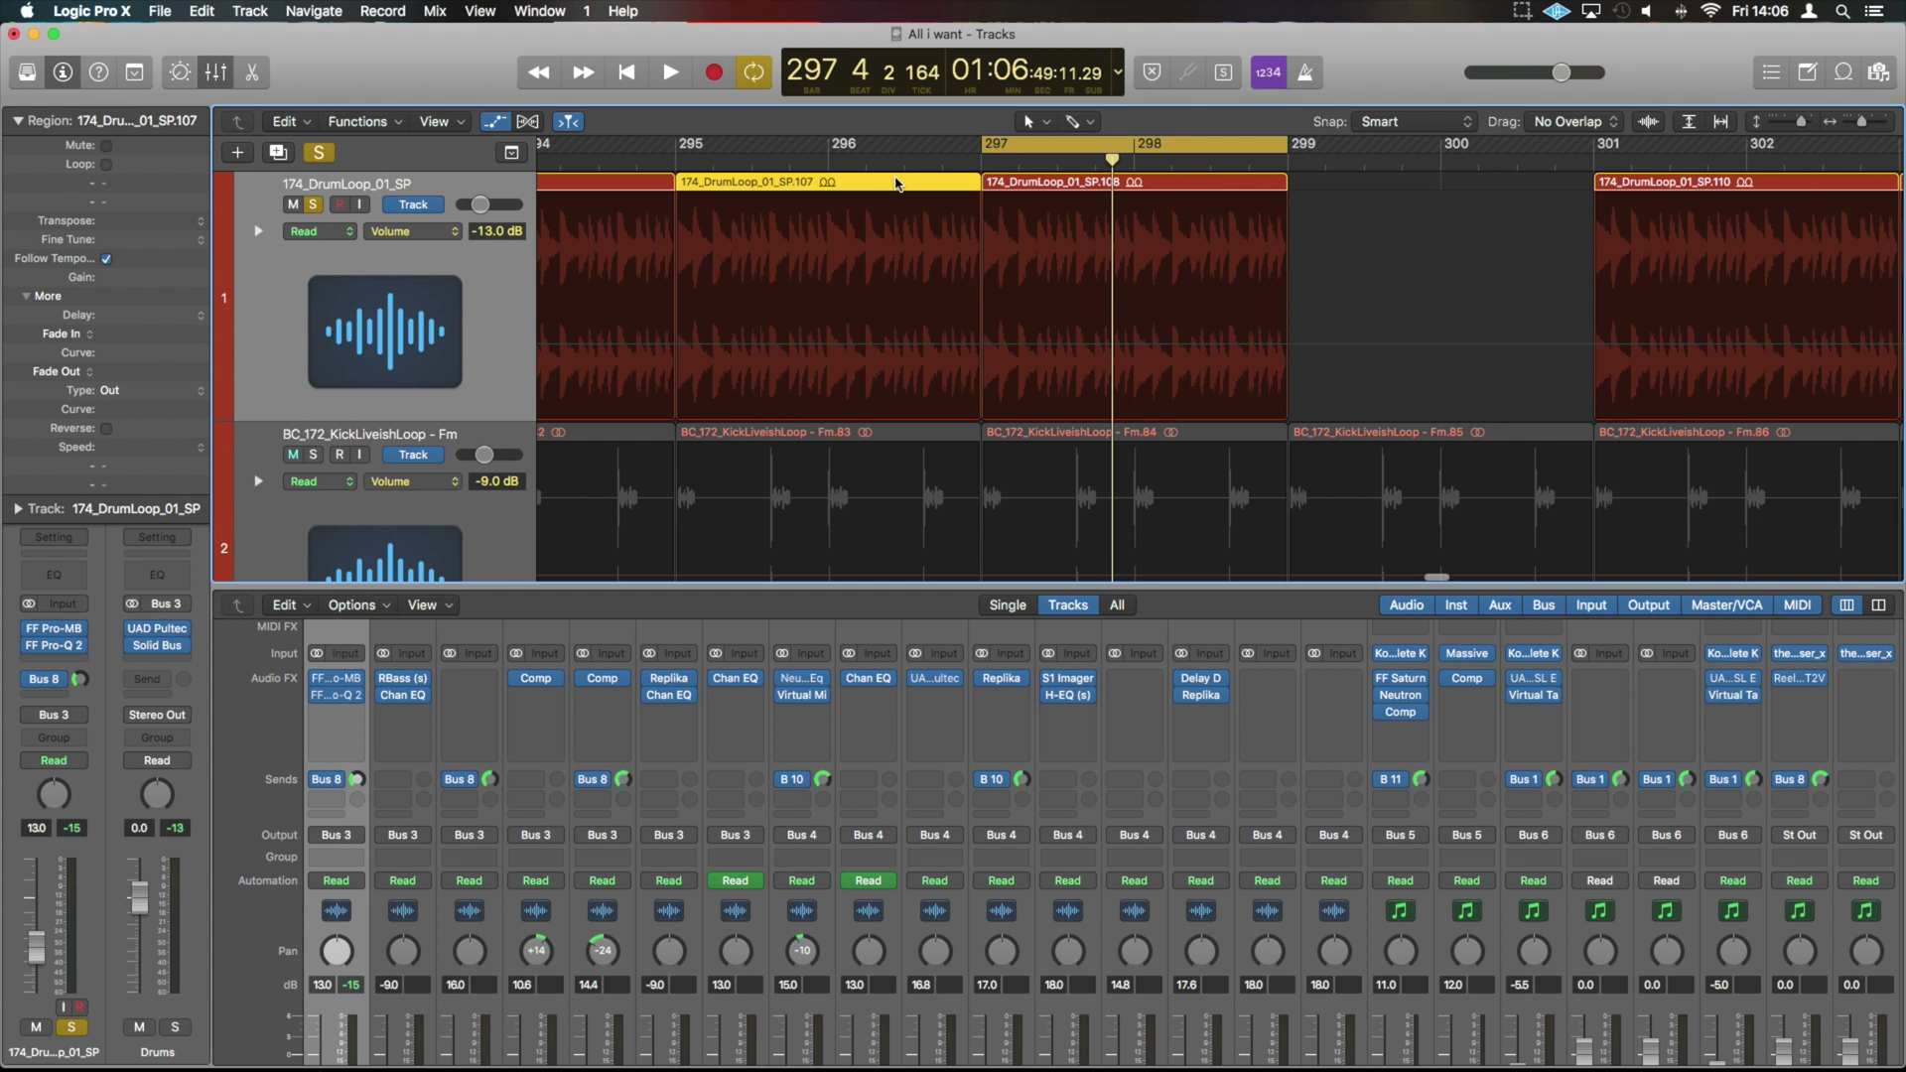
pyautogui.press('Delete')
# - Zoom back in with taller tracks and play back the remaining region SP.108
pyautogui.press('super+Right')
pyautogui.press('super+Down')
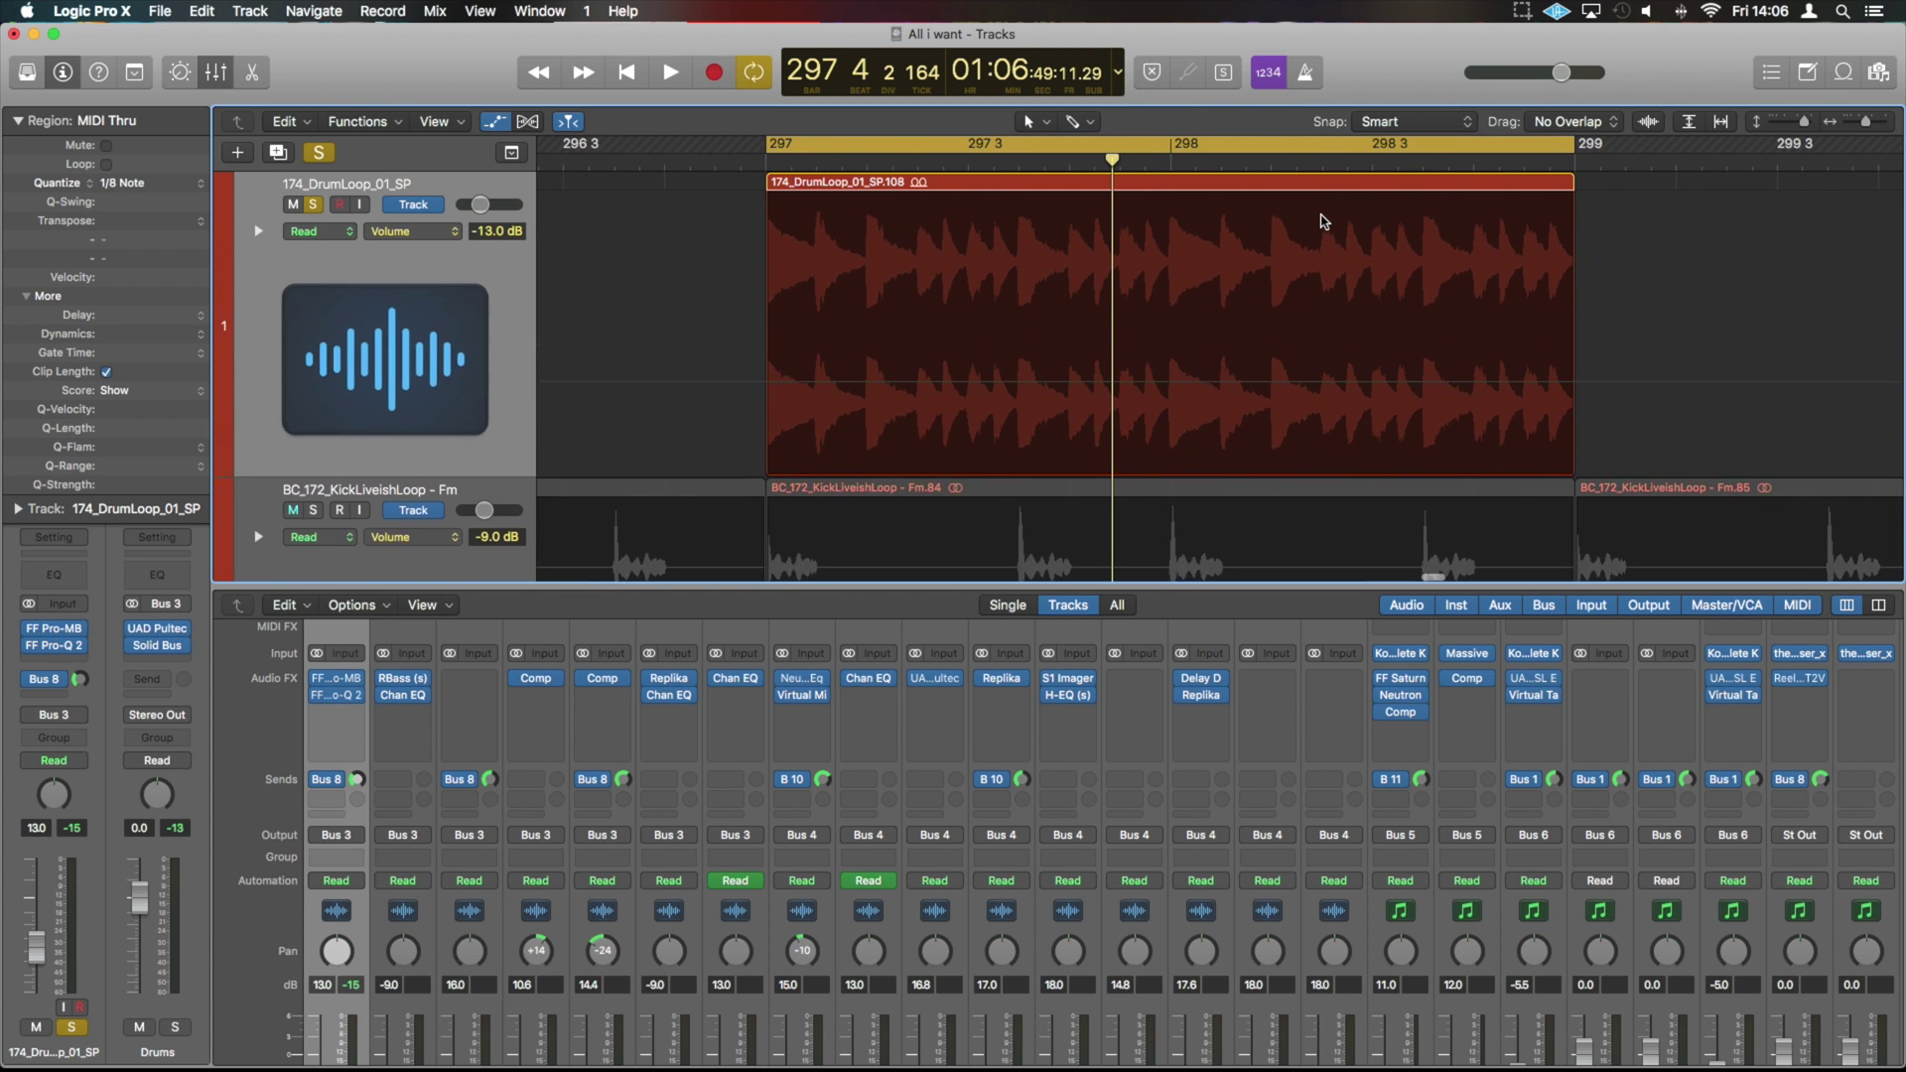
pyautogui.press('space')
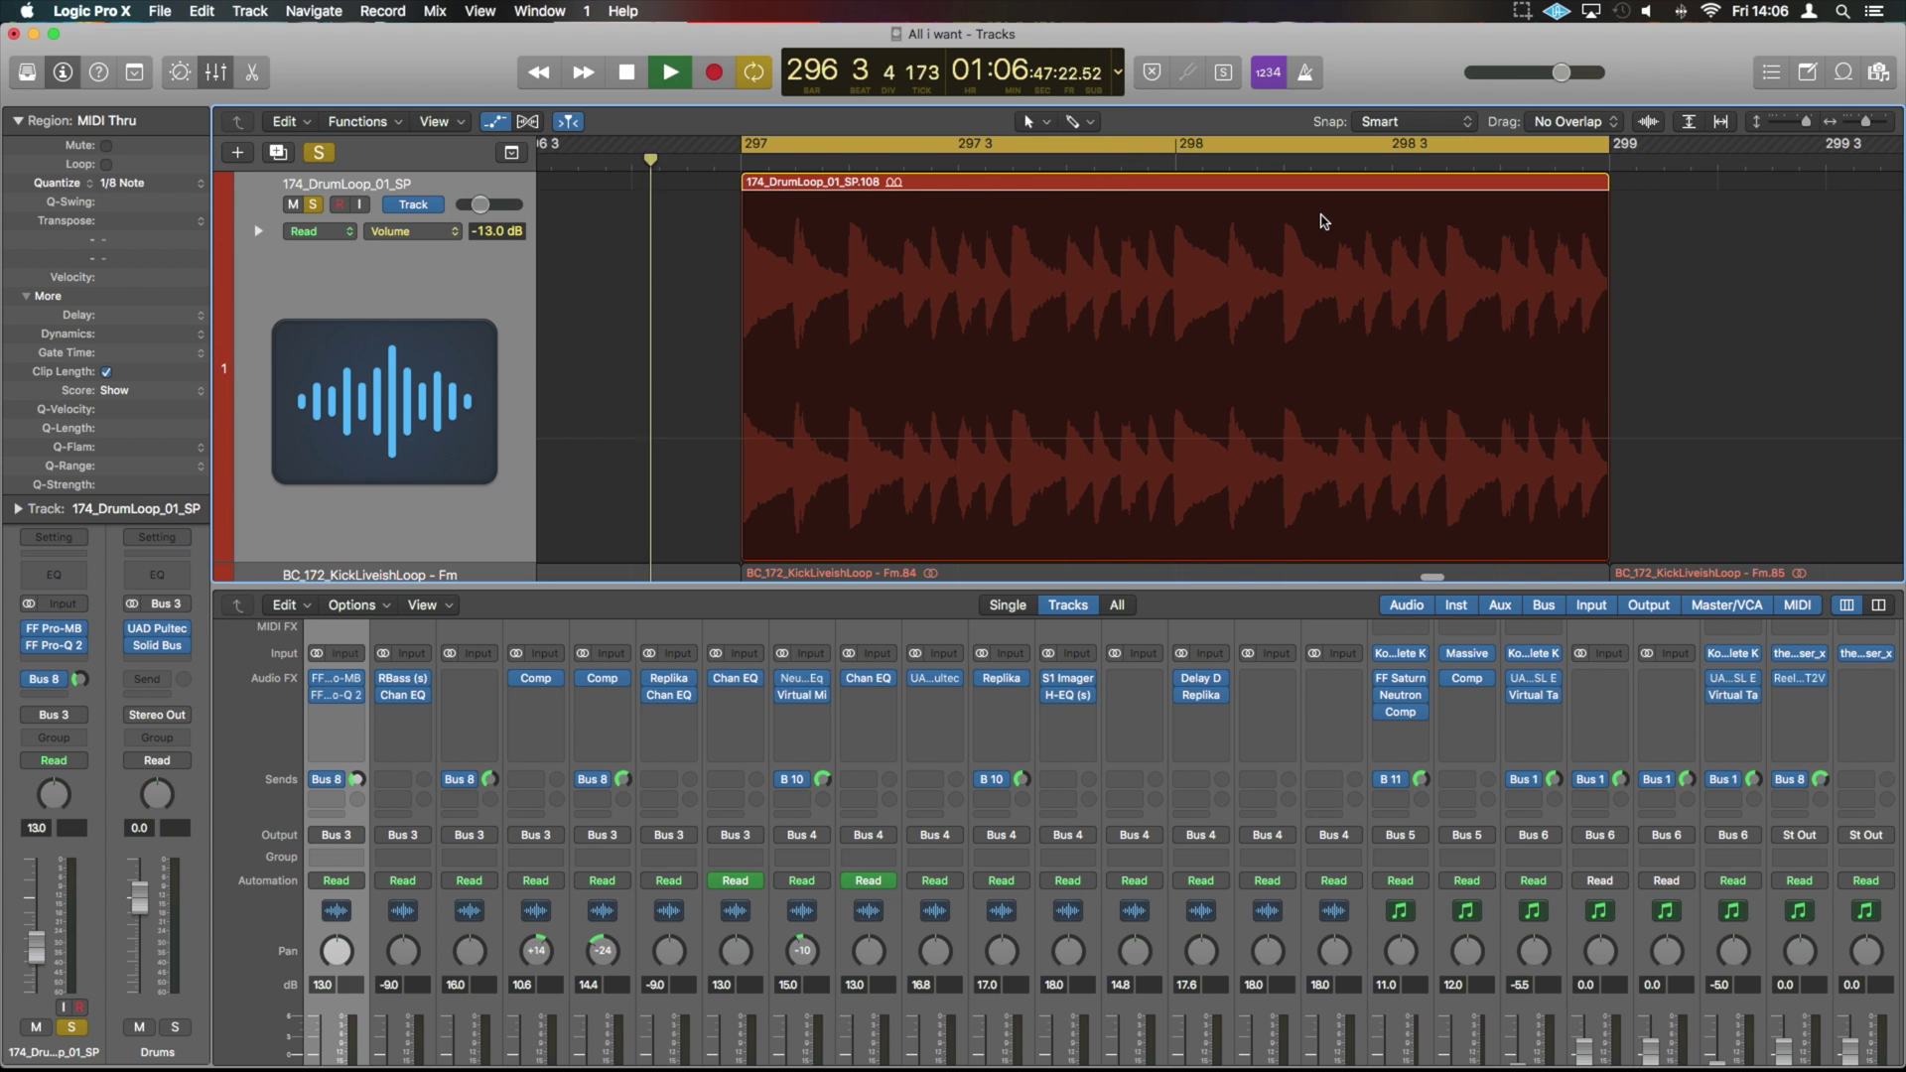
pyautogui.press('space')
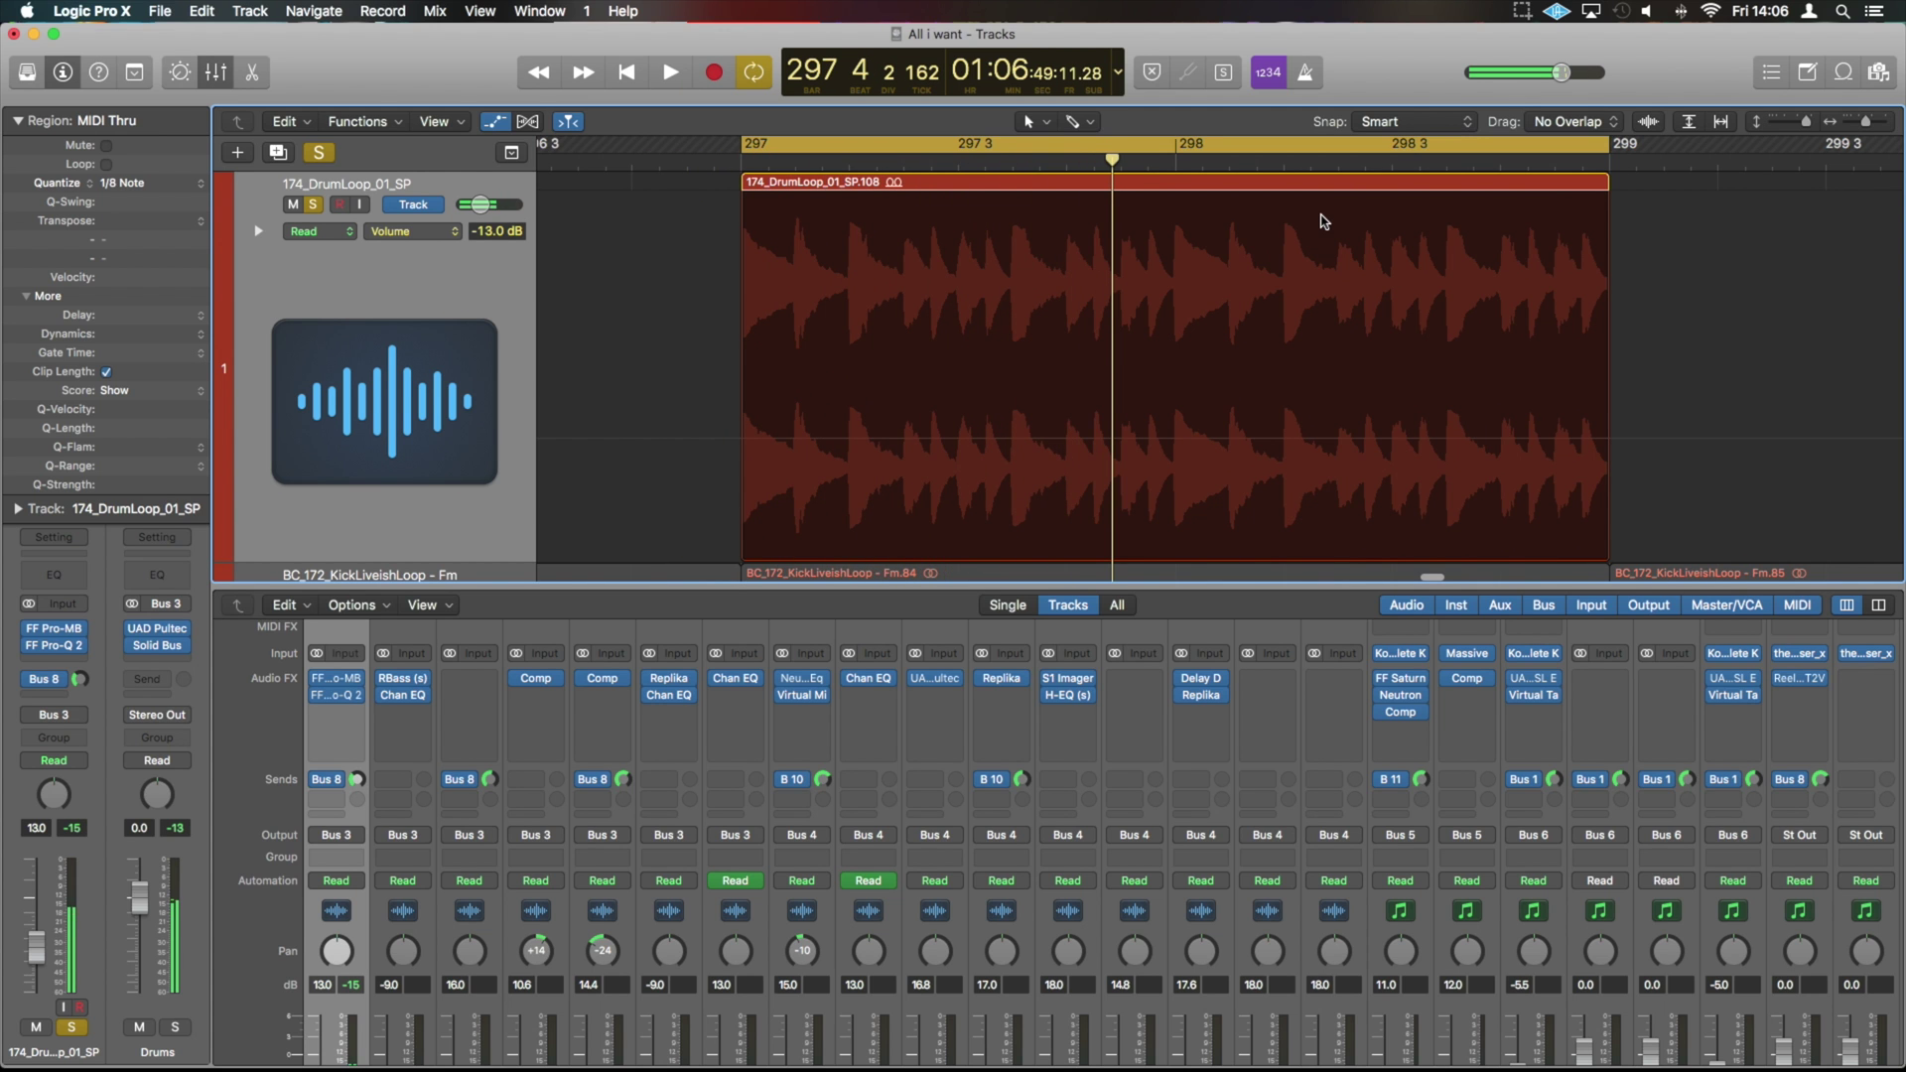
# - Select region SP.108, enable flex view, and bring up the drum track's flex mode menu
pyautogui.click(475, 270)
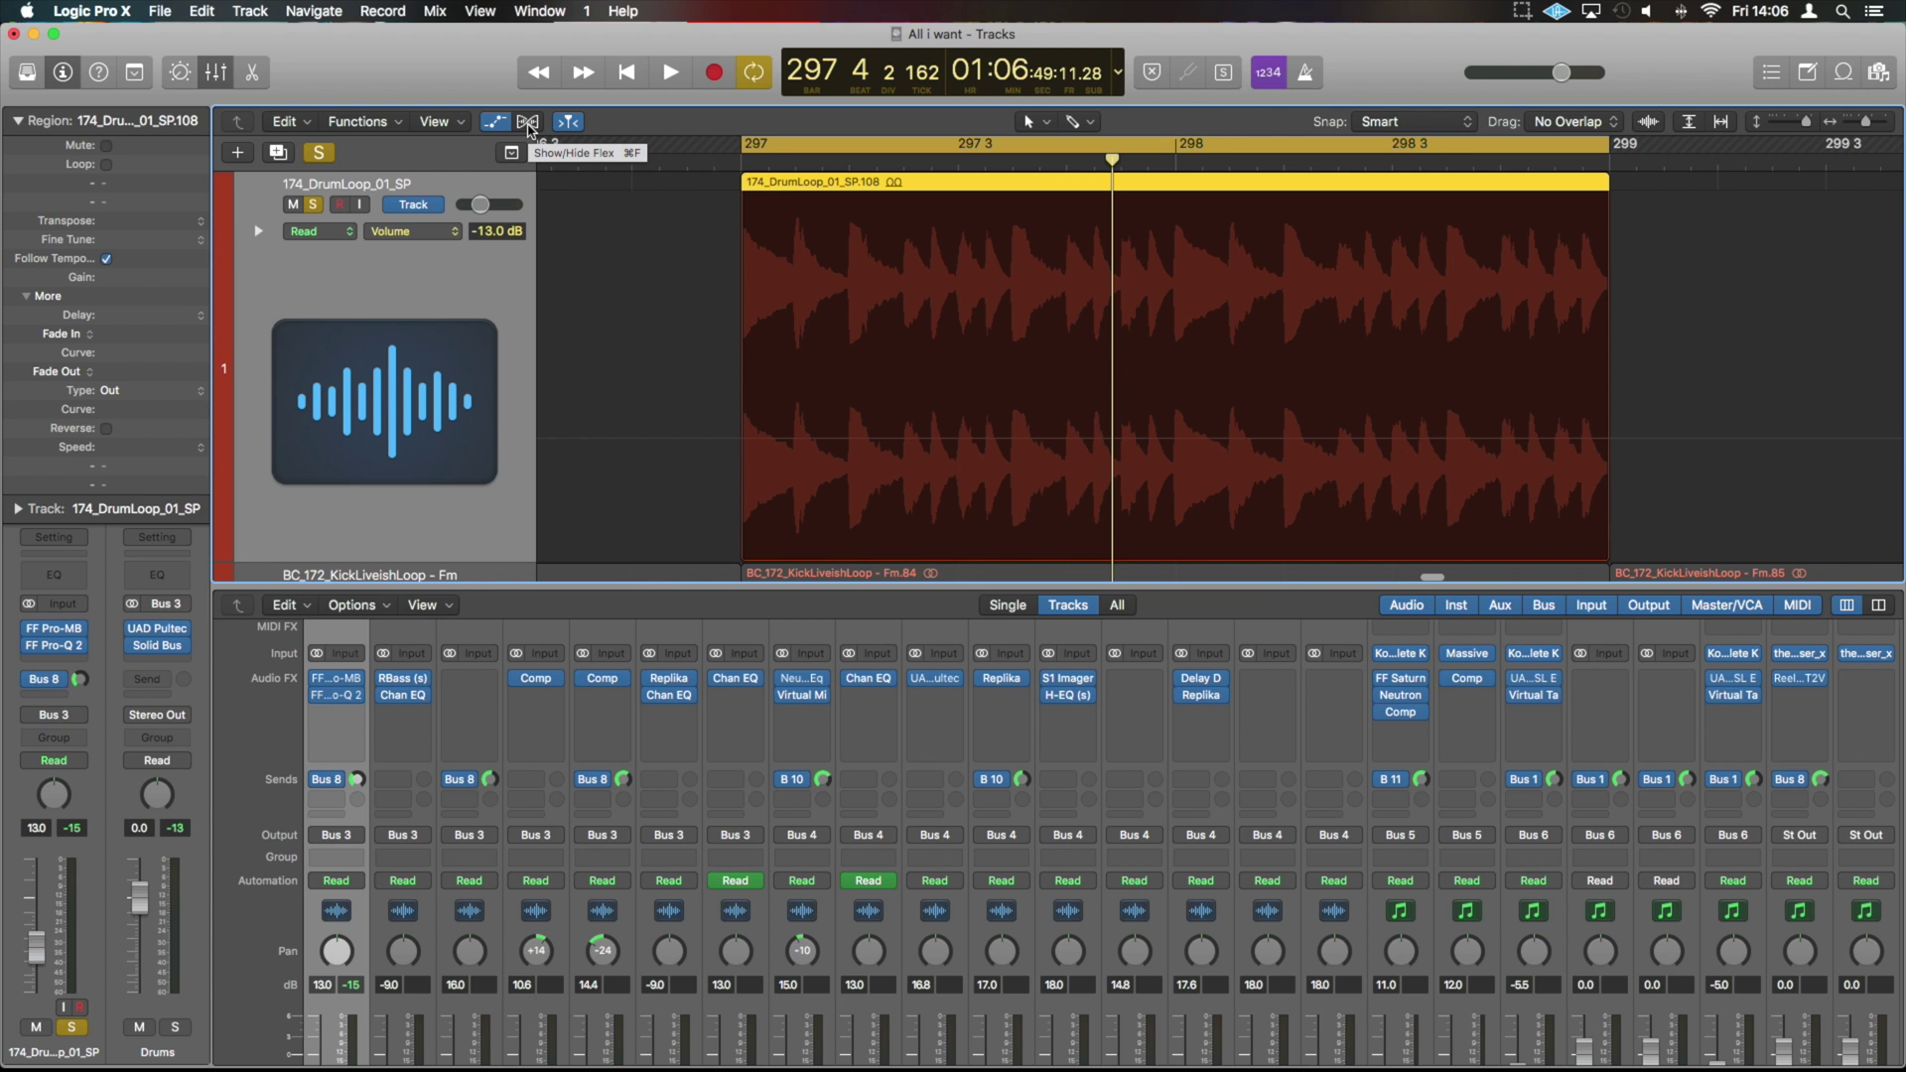
pyautogui.click(527, 122)
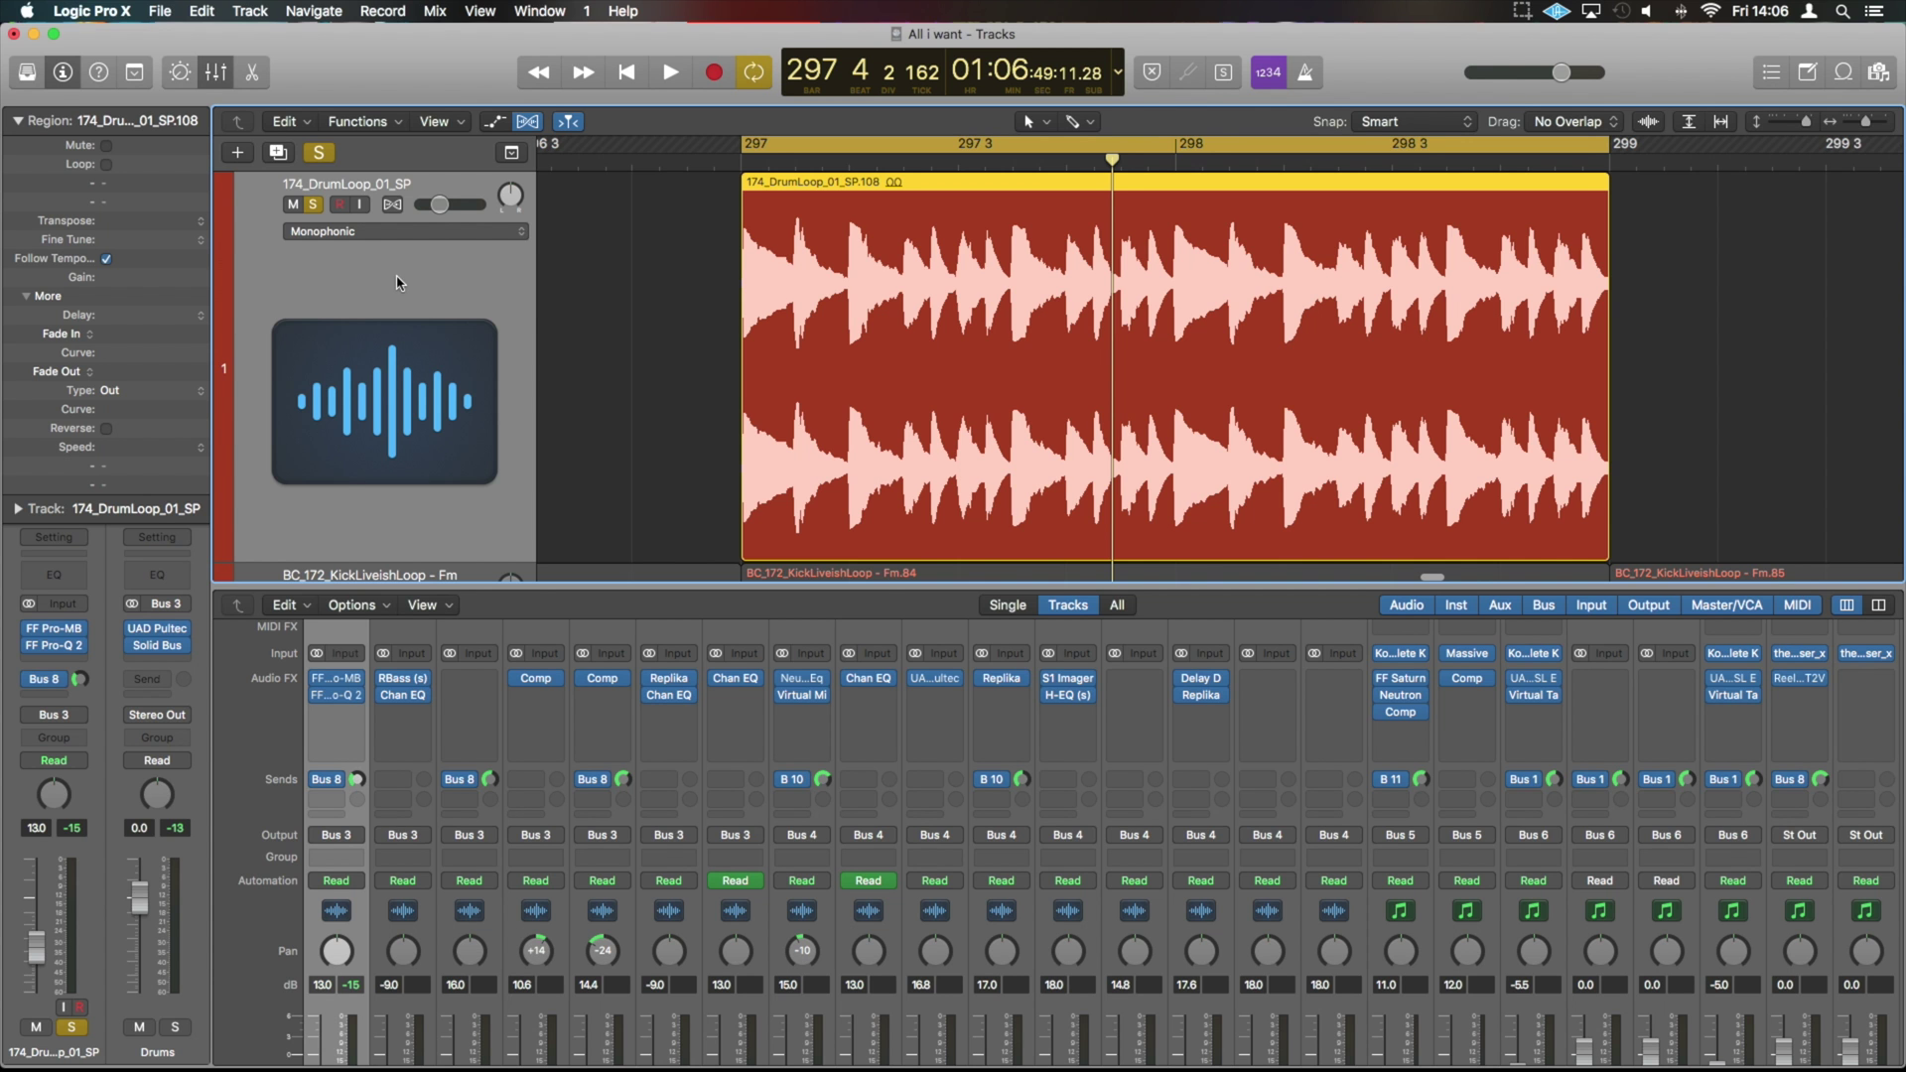
pyautogui.scroll(-2, 396, 283)
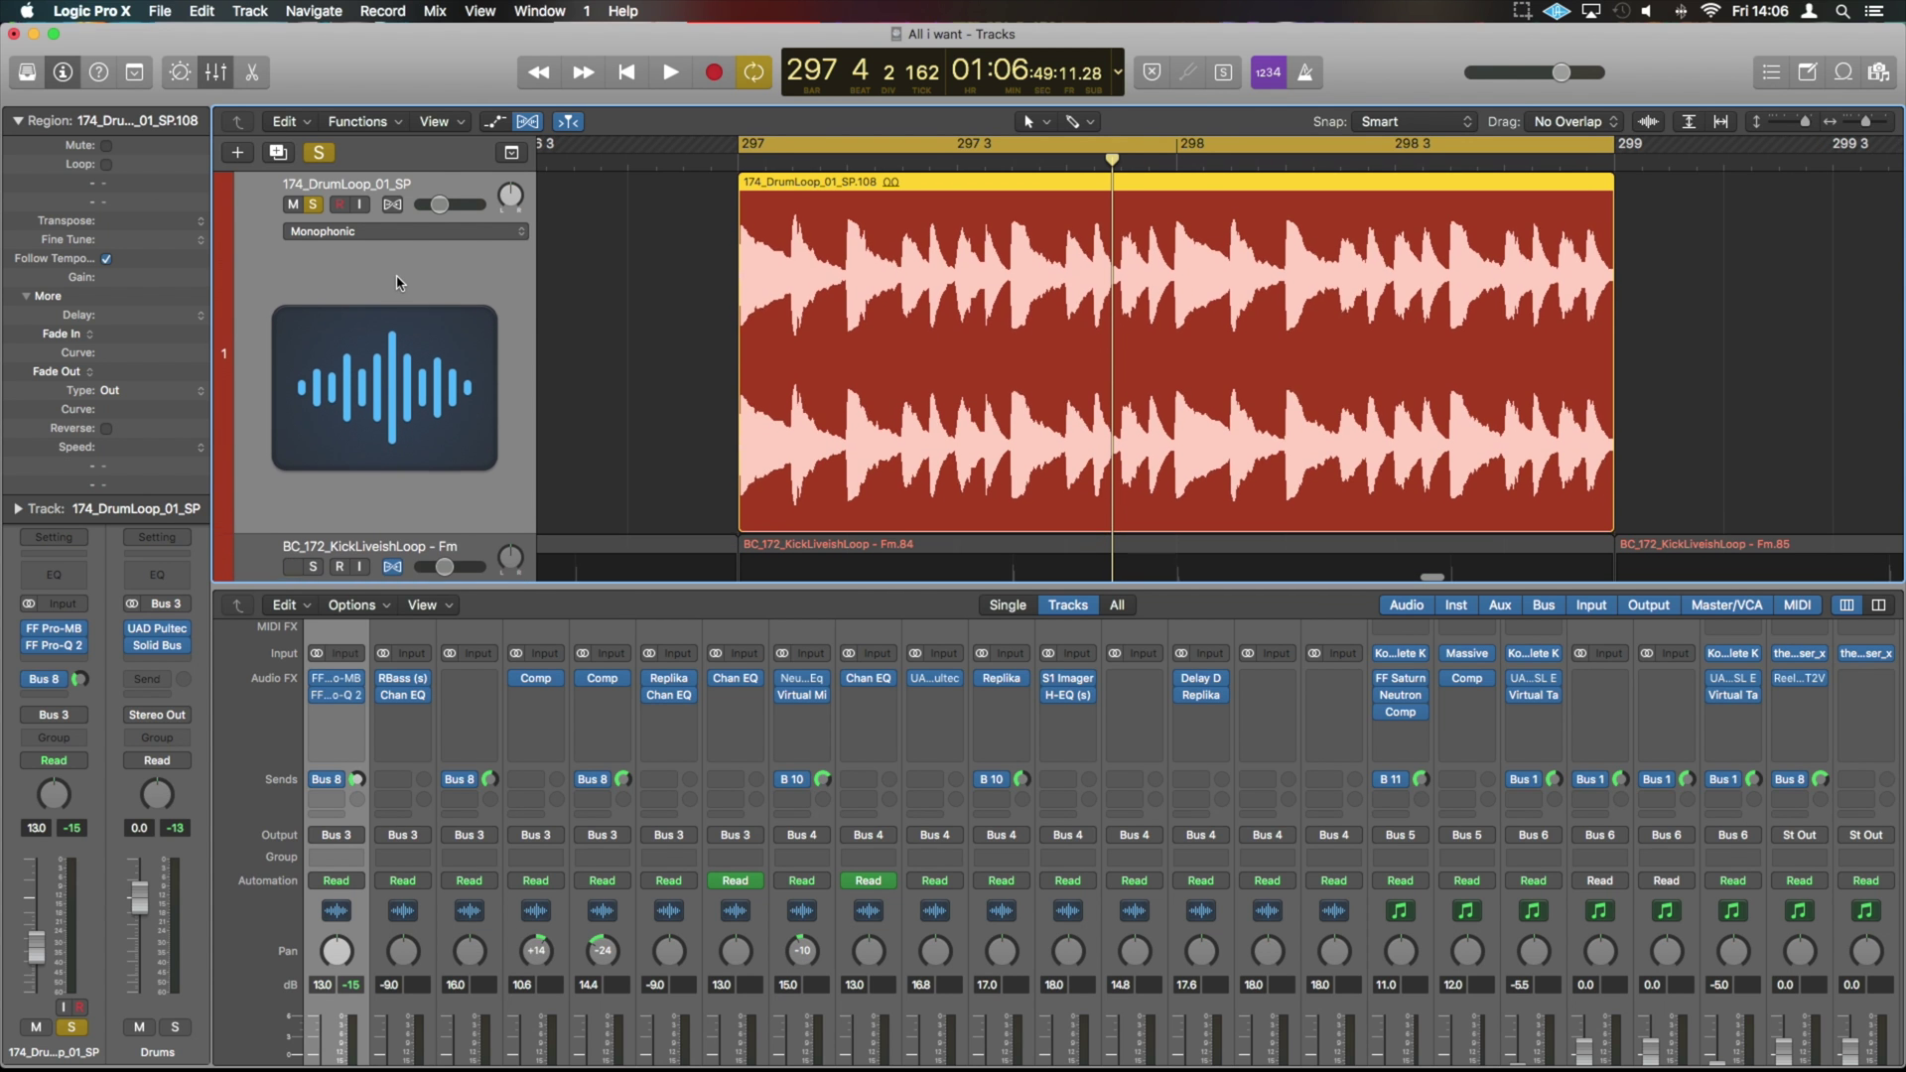
pyautogui.scroll(2, 396, 283)
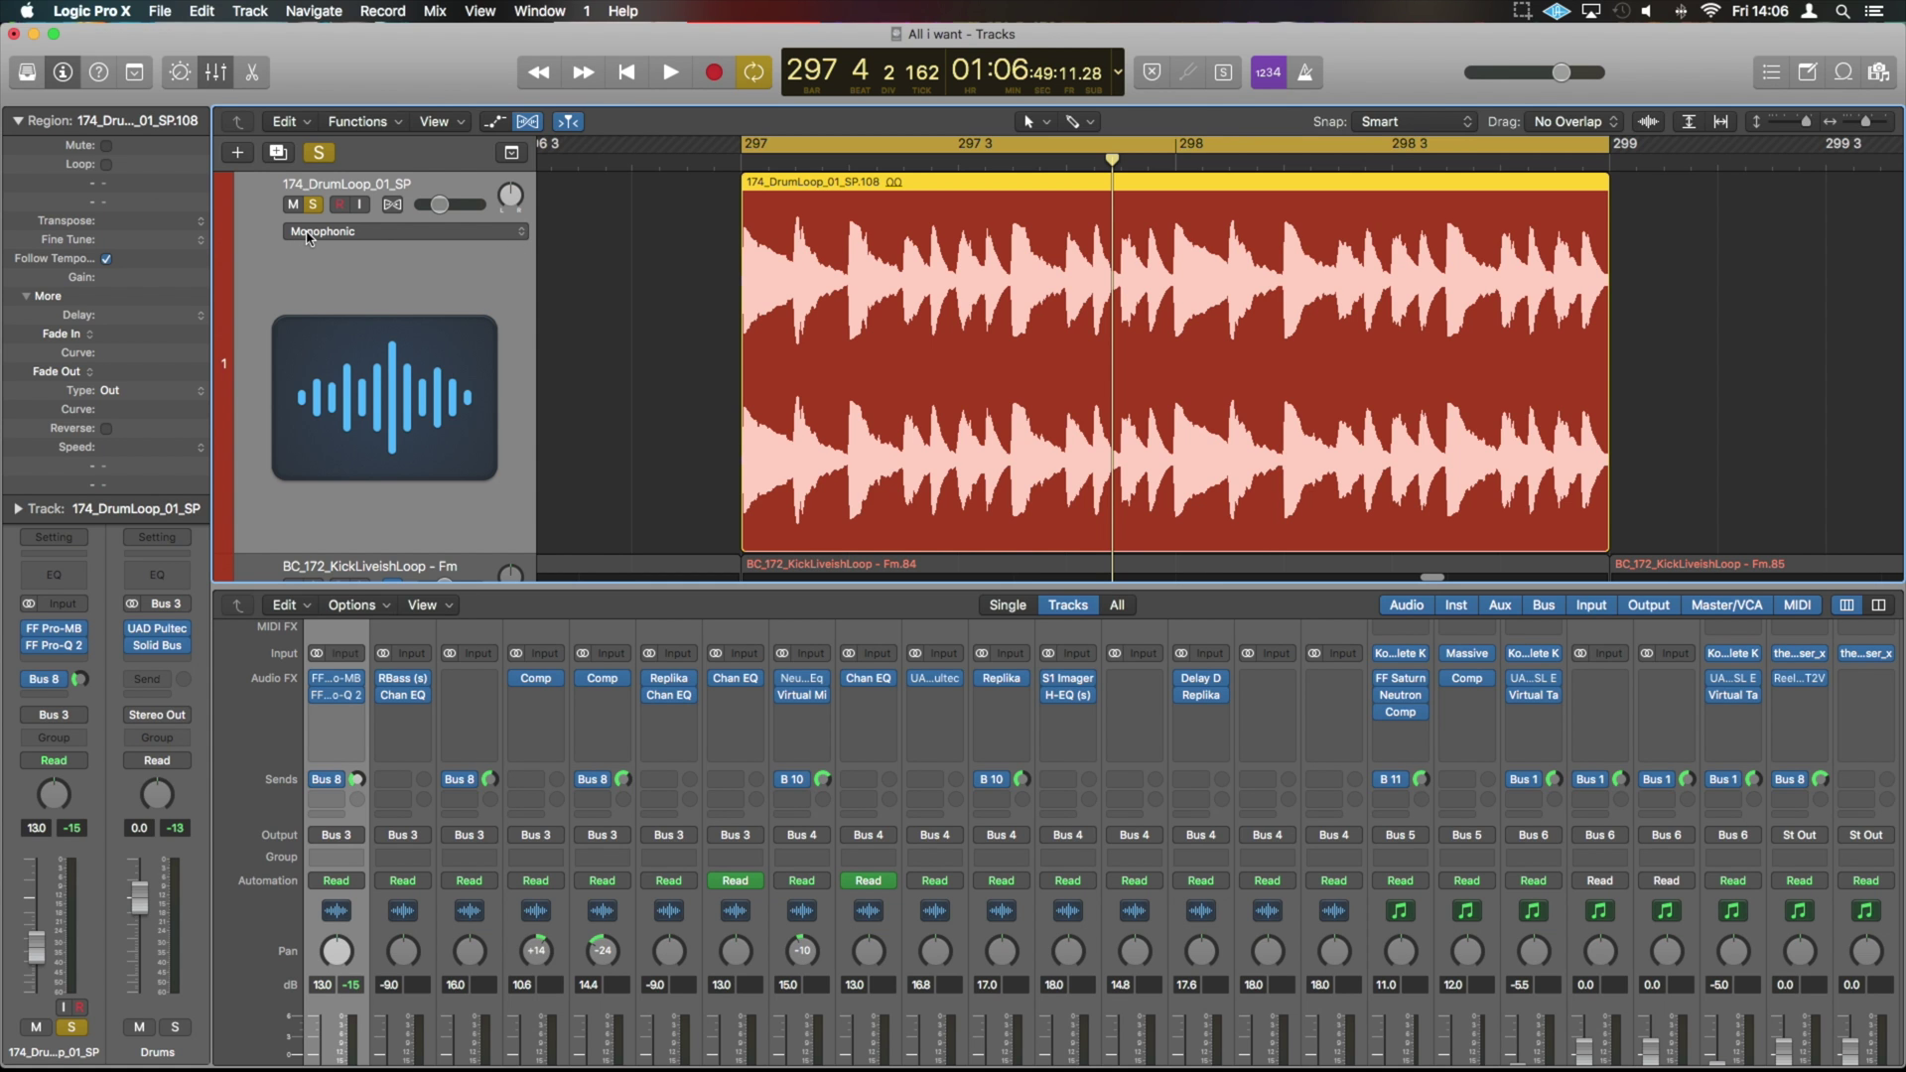
pyautogui.click(326, 232)
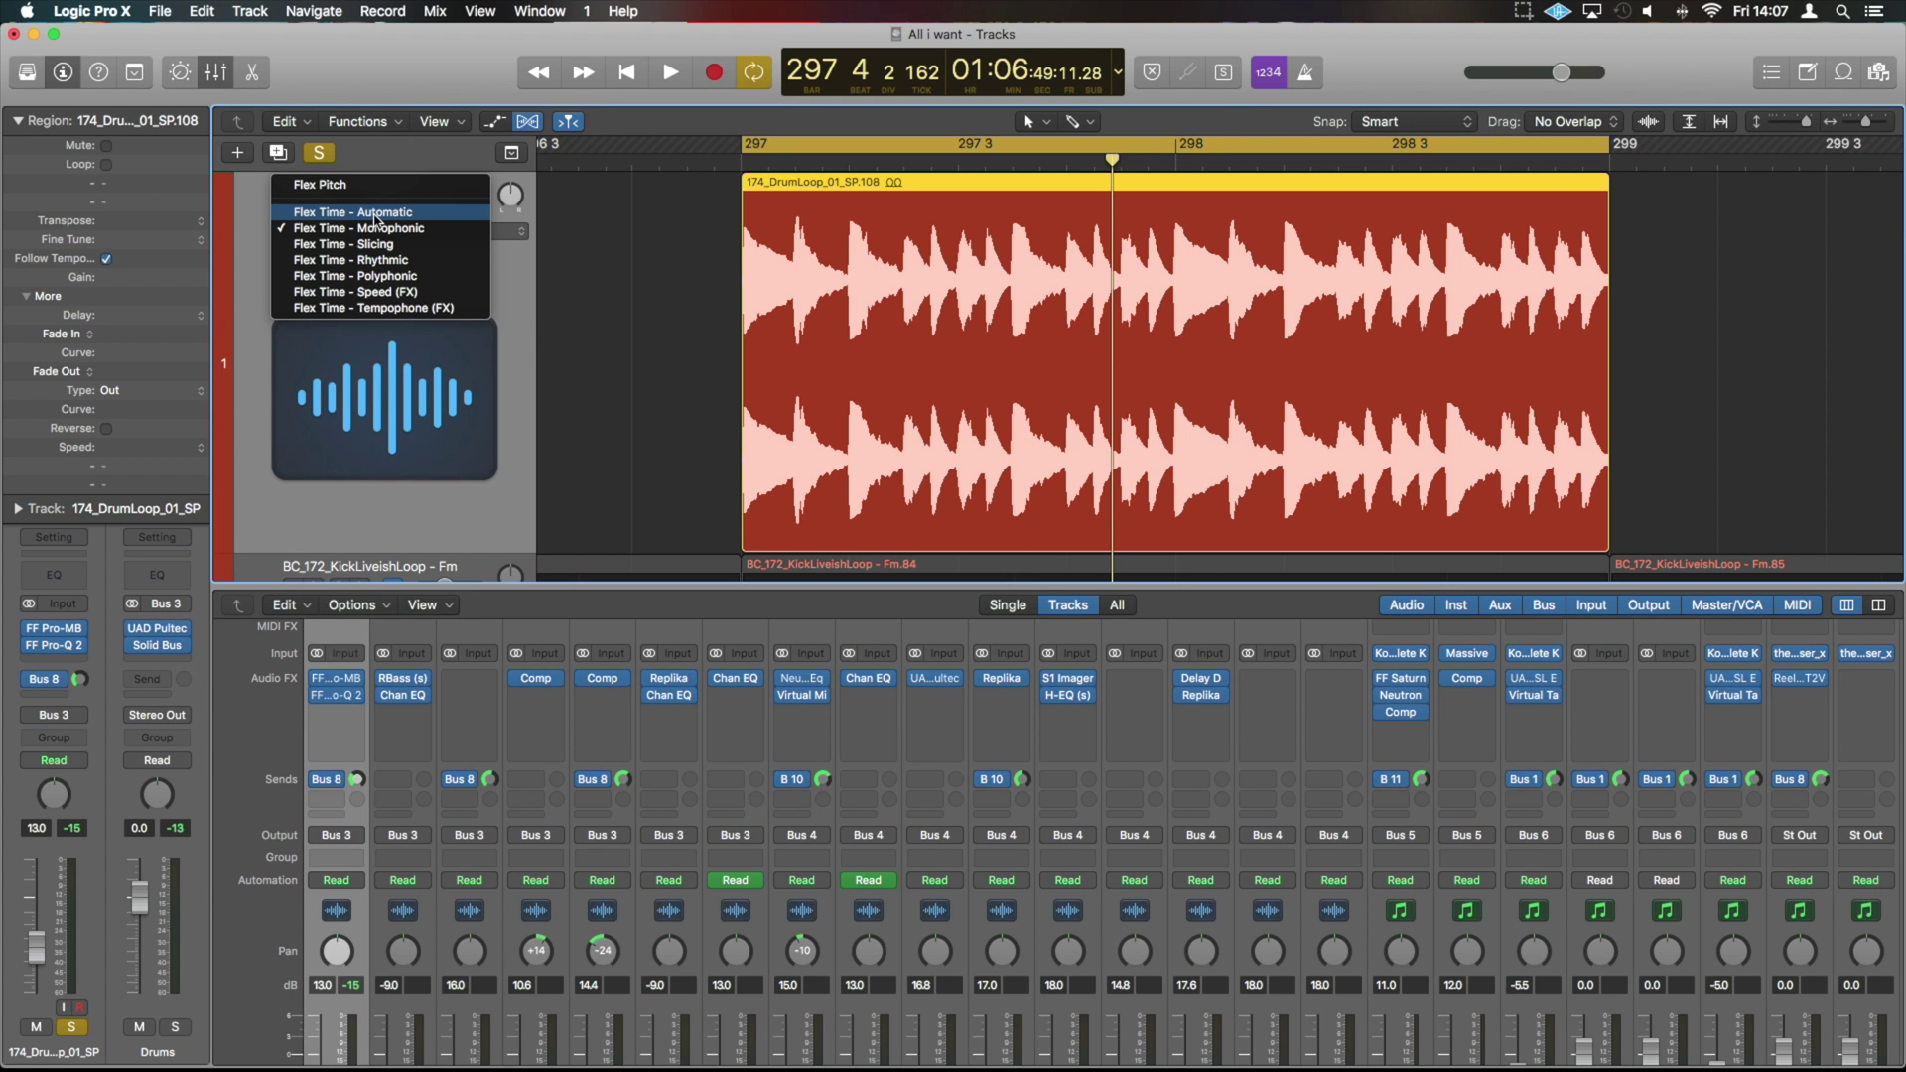
# - Switch to Slicing flex mode, add a flex marker in bar 298, drag it earlier, and audition
pyautogui.click(375, 217)
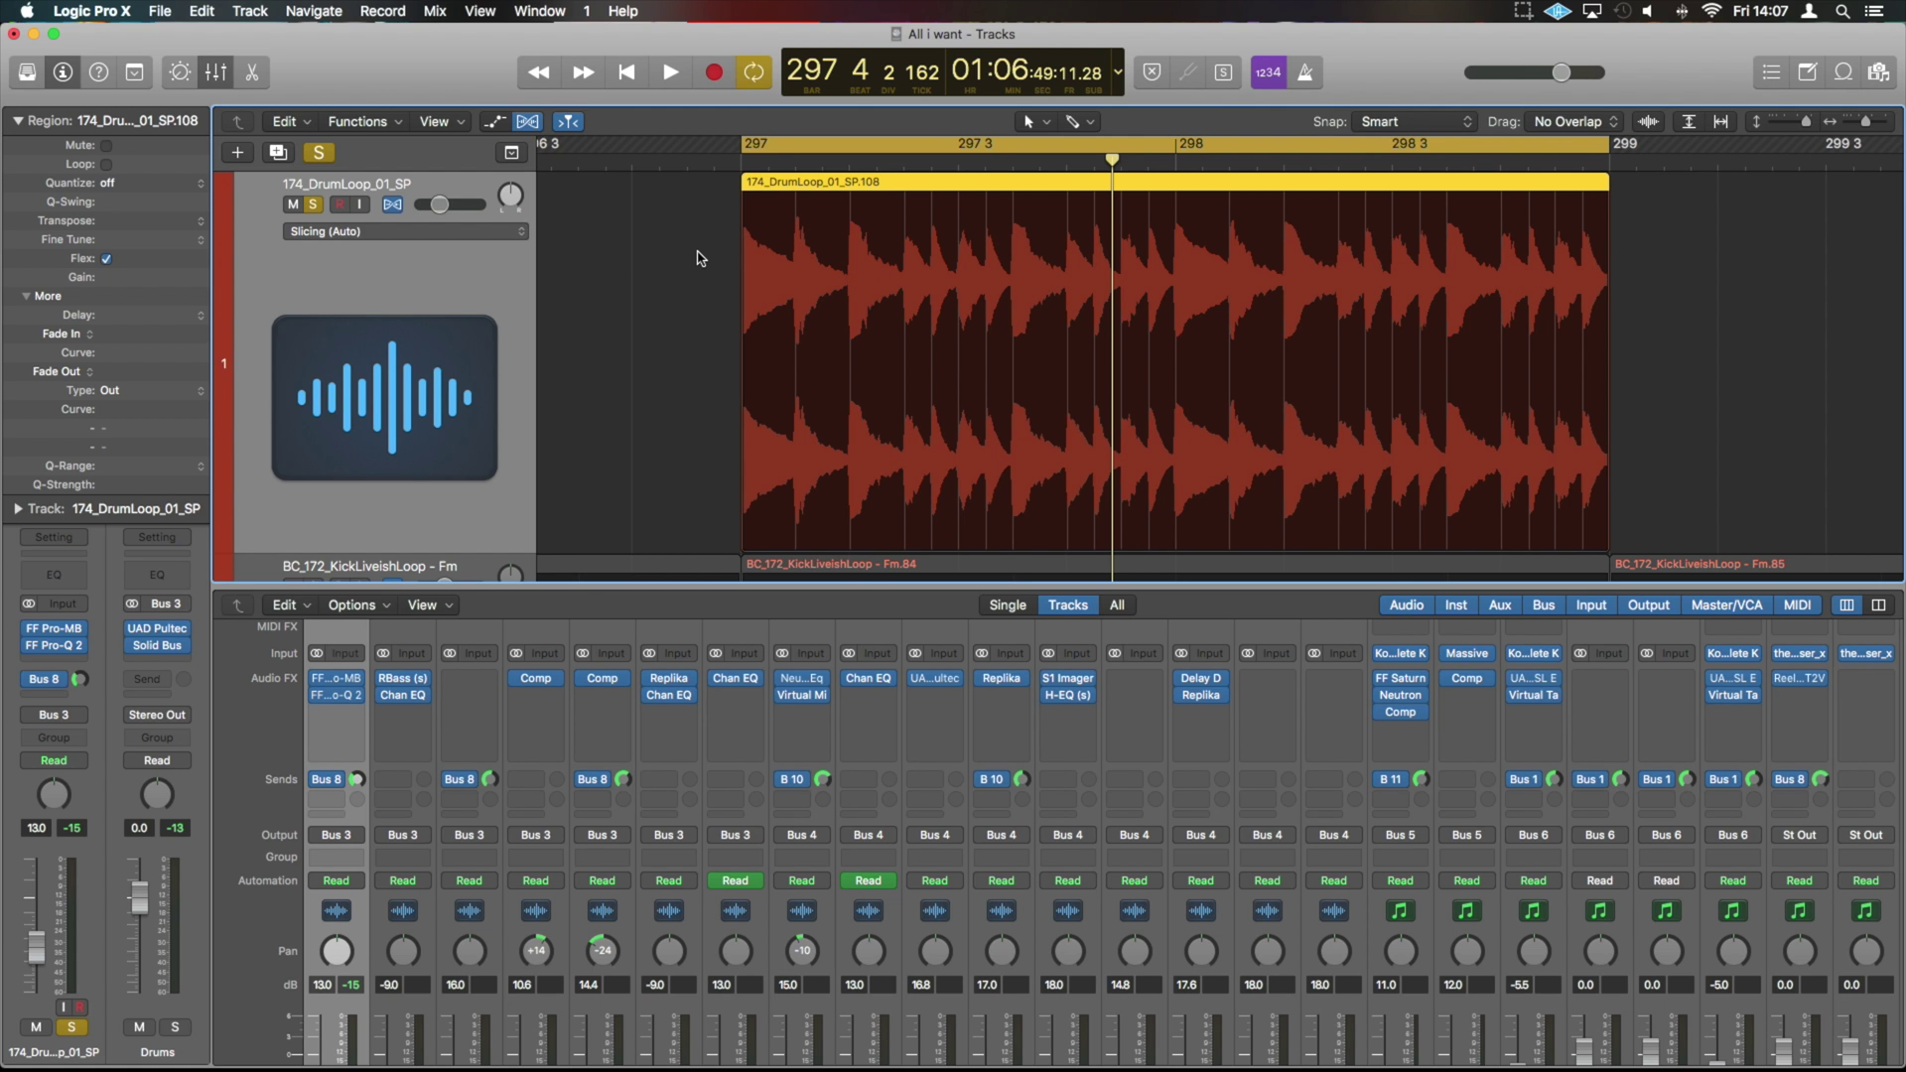
pyautogui.hscroll(2, 701, 258)
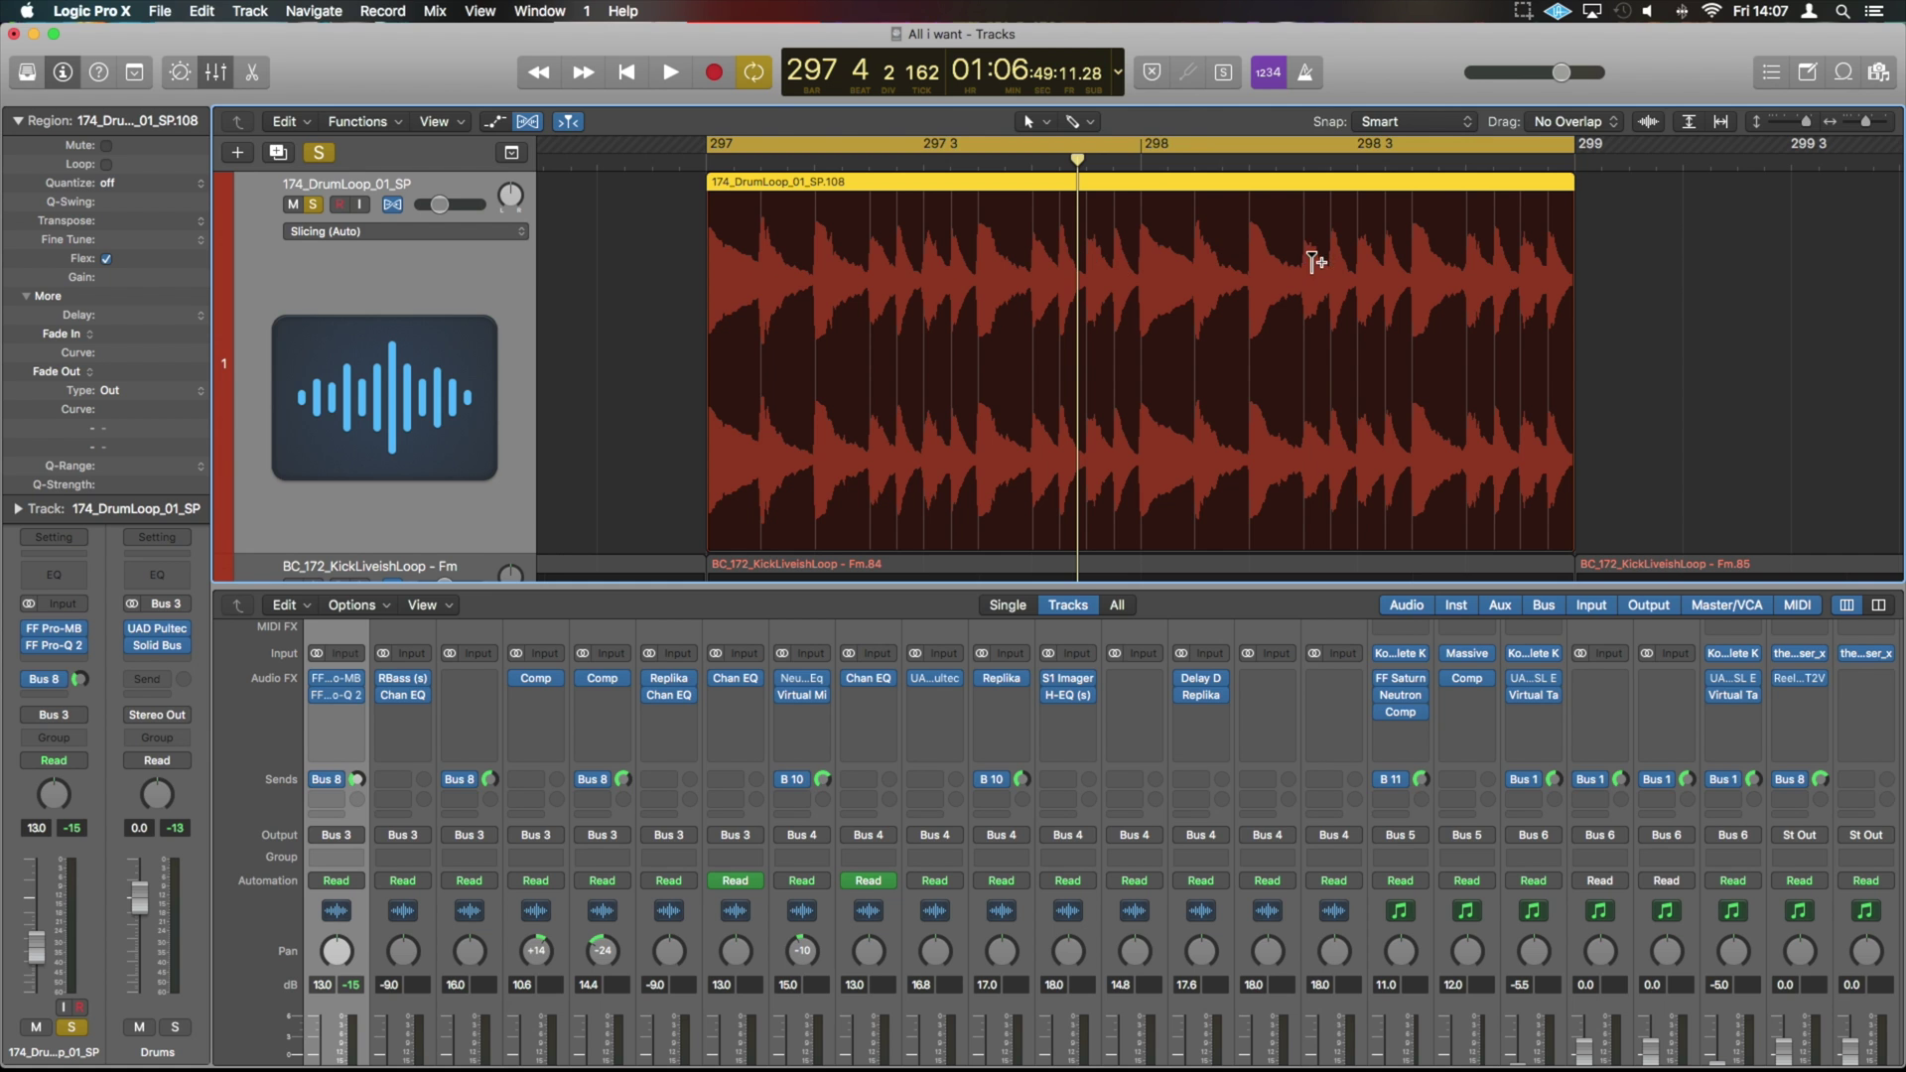
pyautogui.click(1250, 227)
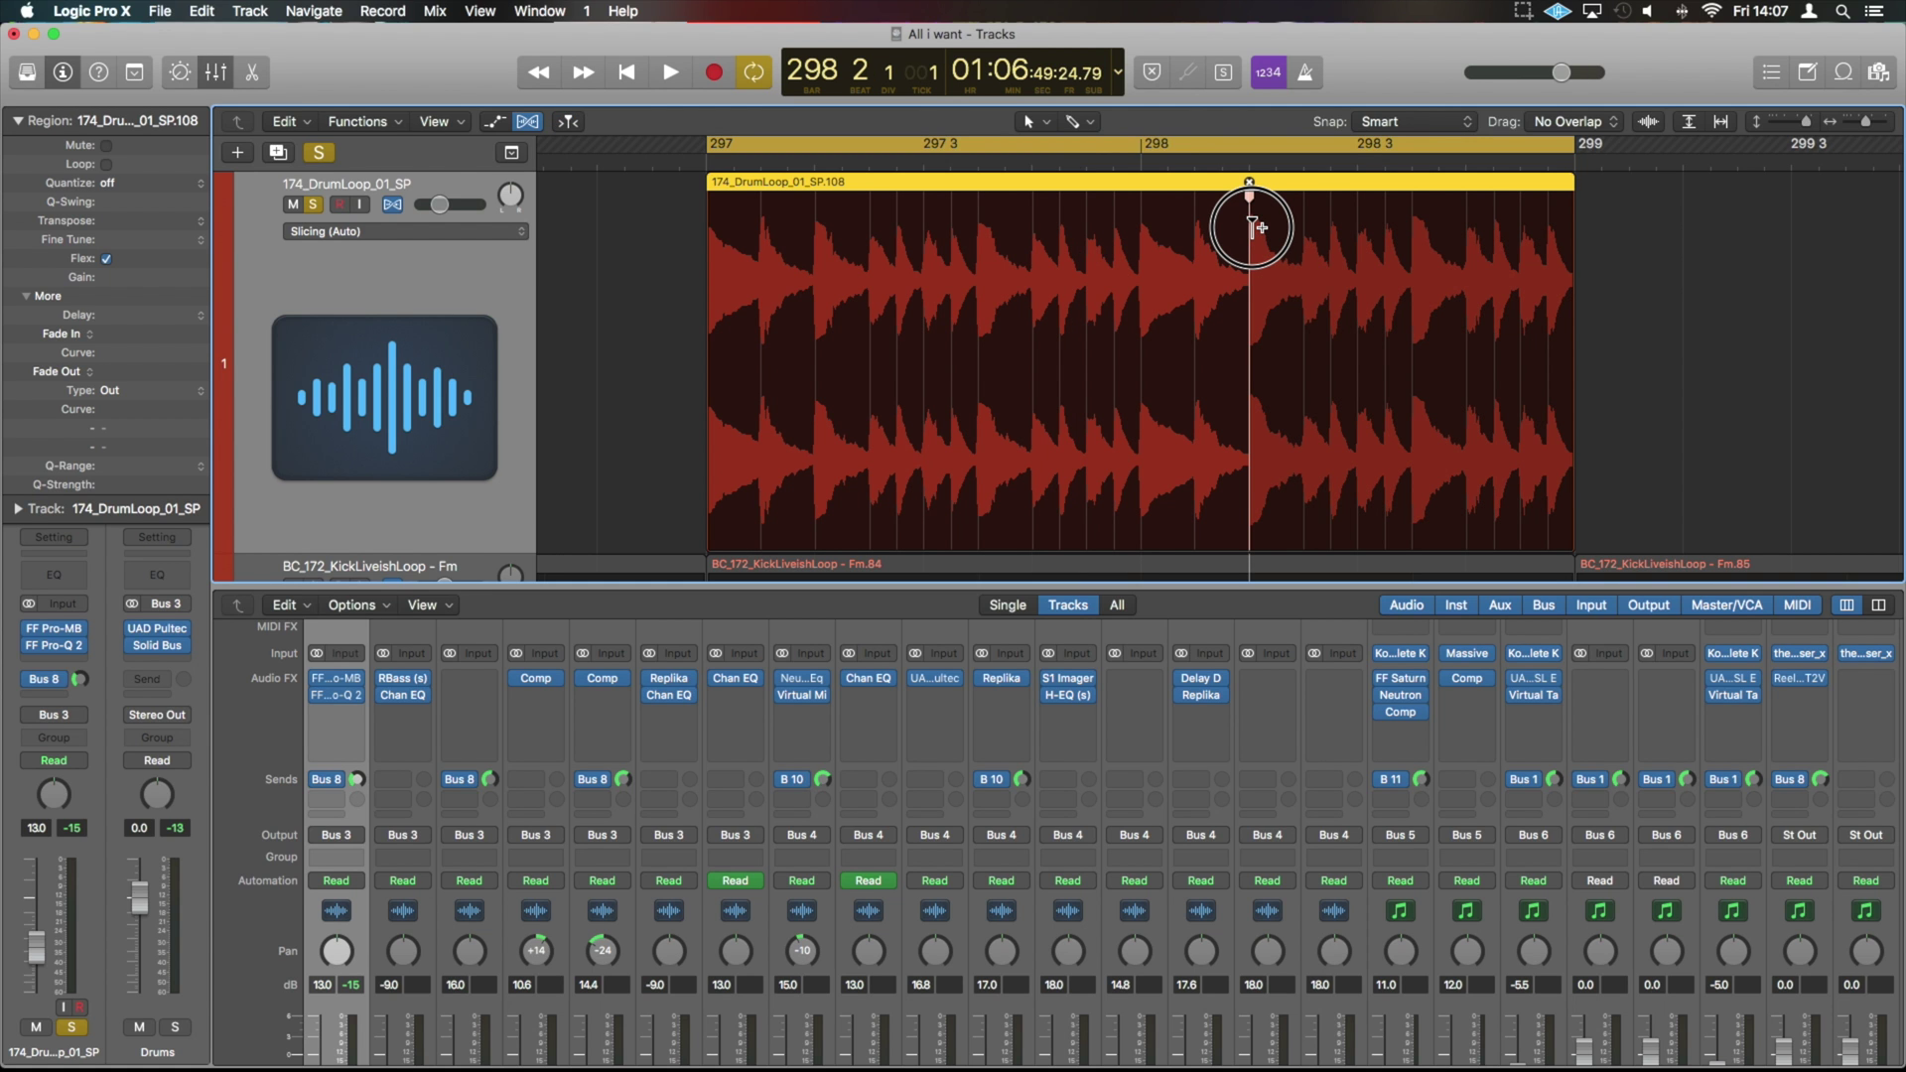
pyautogui.moveTo(1247, 227)
pyautogui.mouseDown()
pyautogui.moveTo(1228, 228)
pyautogui.moveTo(1286, 227)
pyautogui.moveTo(1171, 227)
pyautogui.moveTo(1196, 227)
pyautogui.mouseUp()
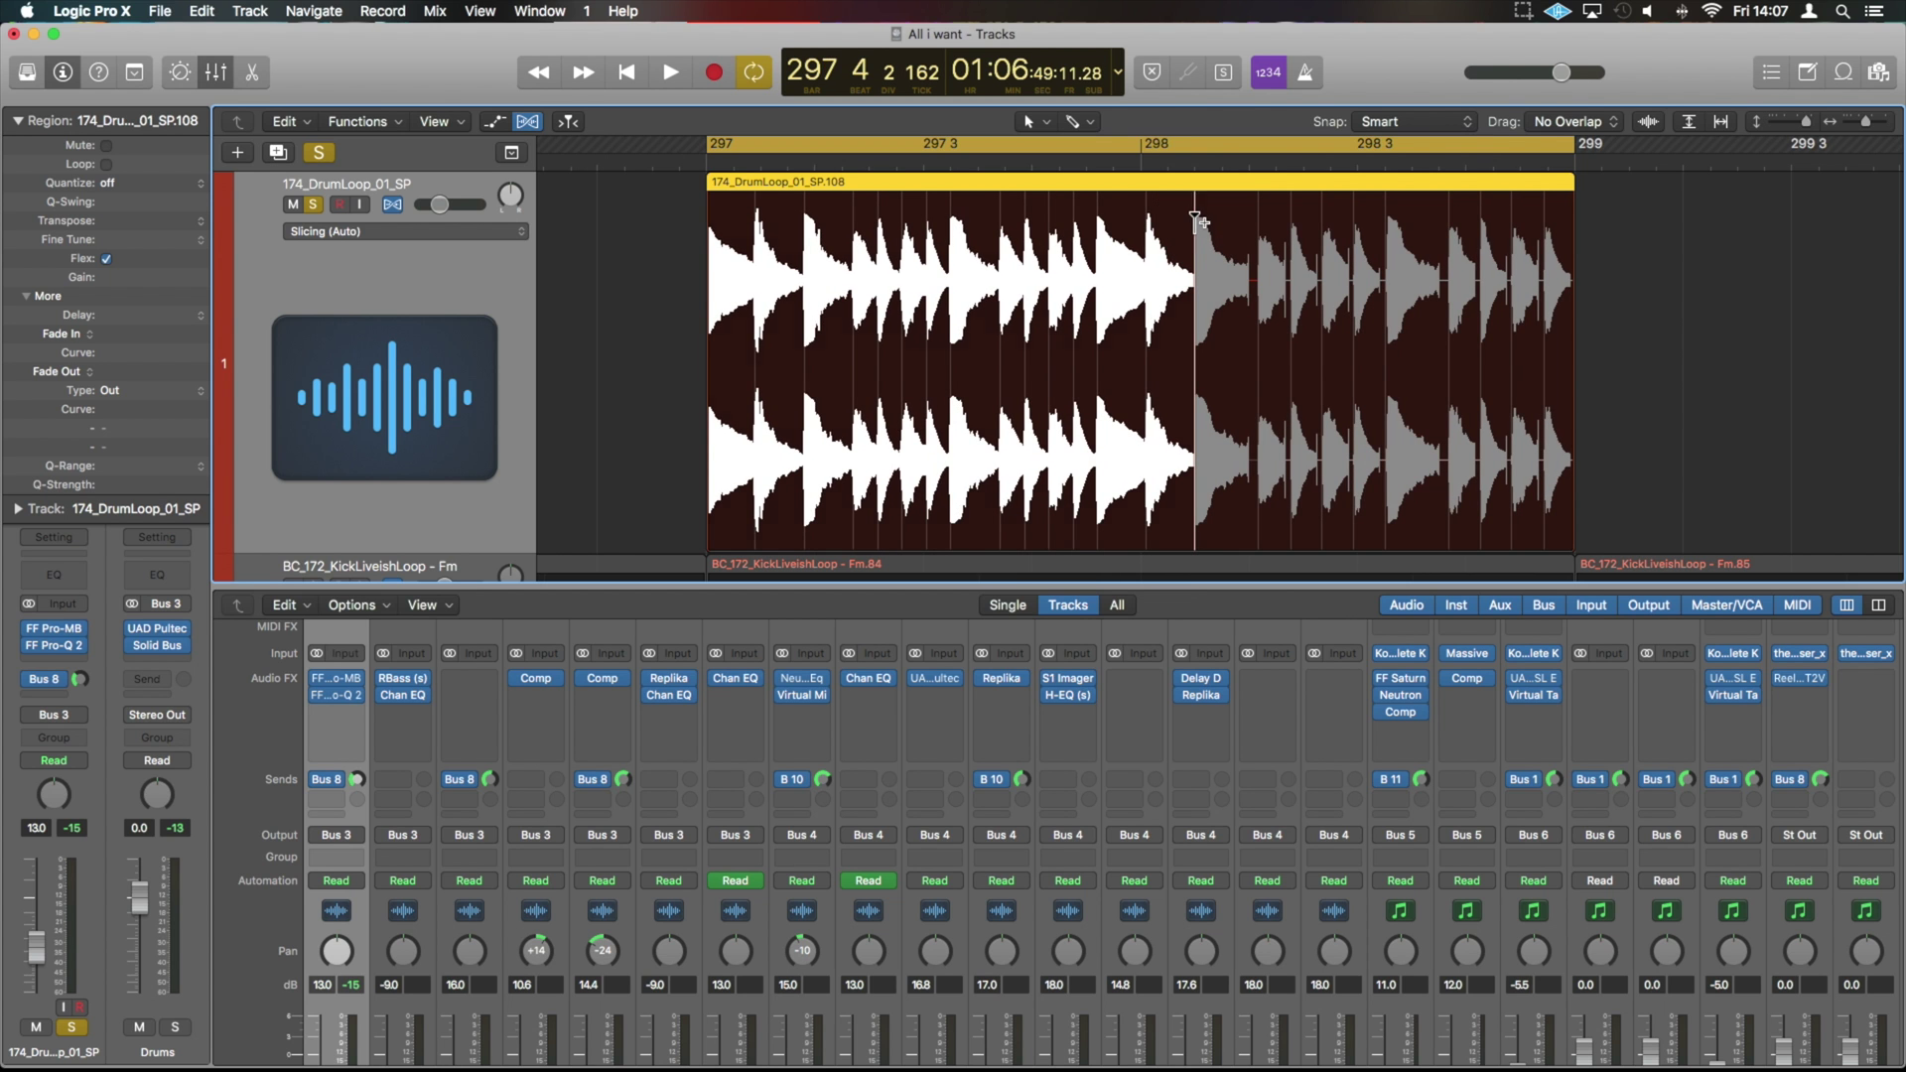
pyautogui.press('space')
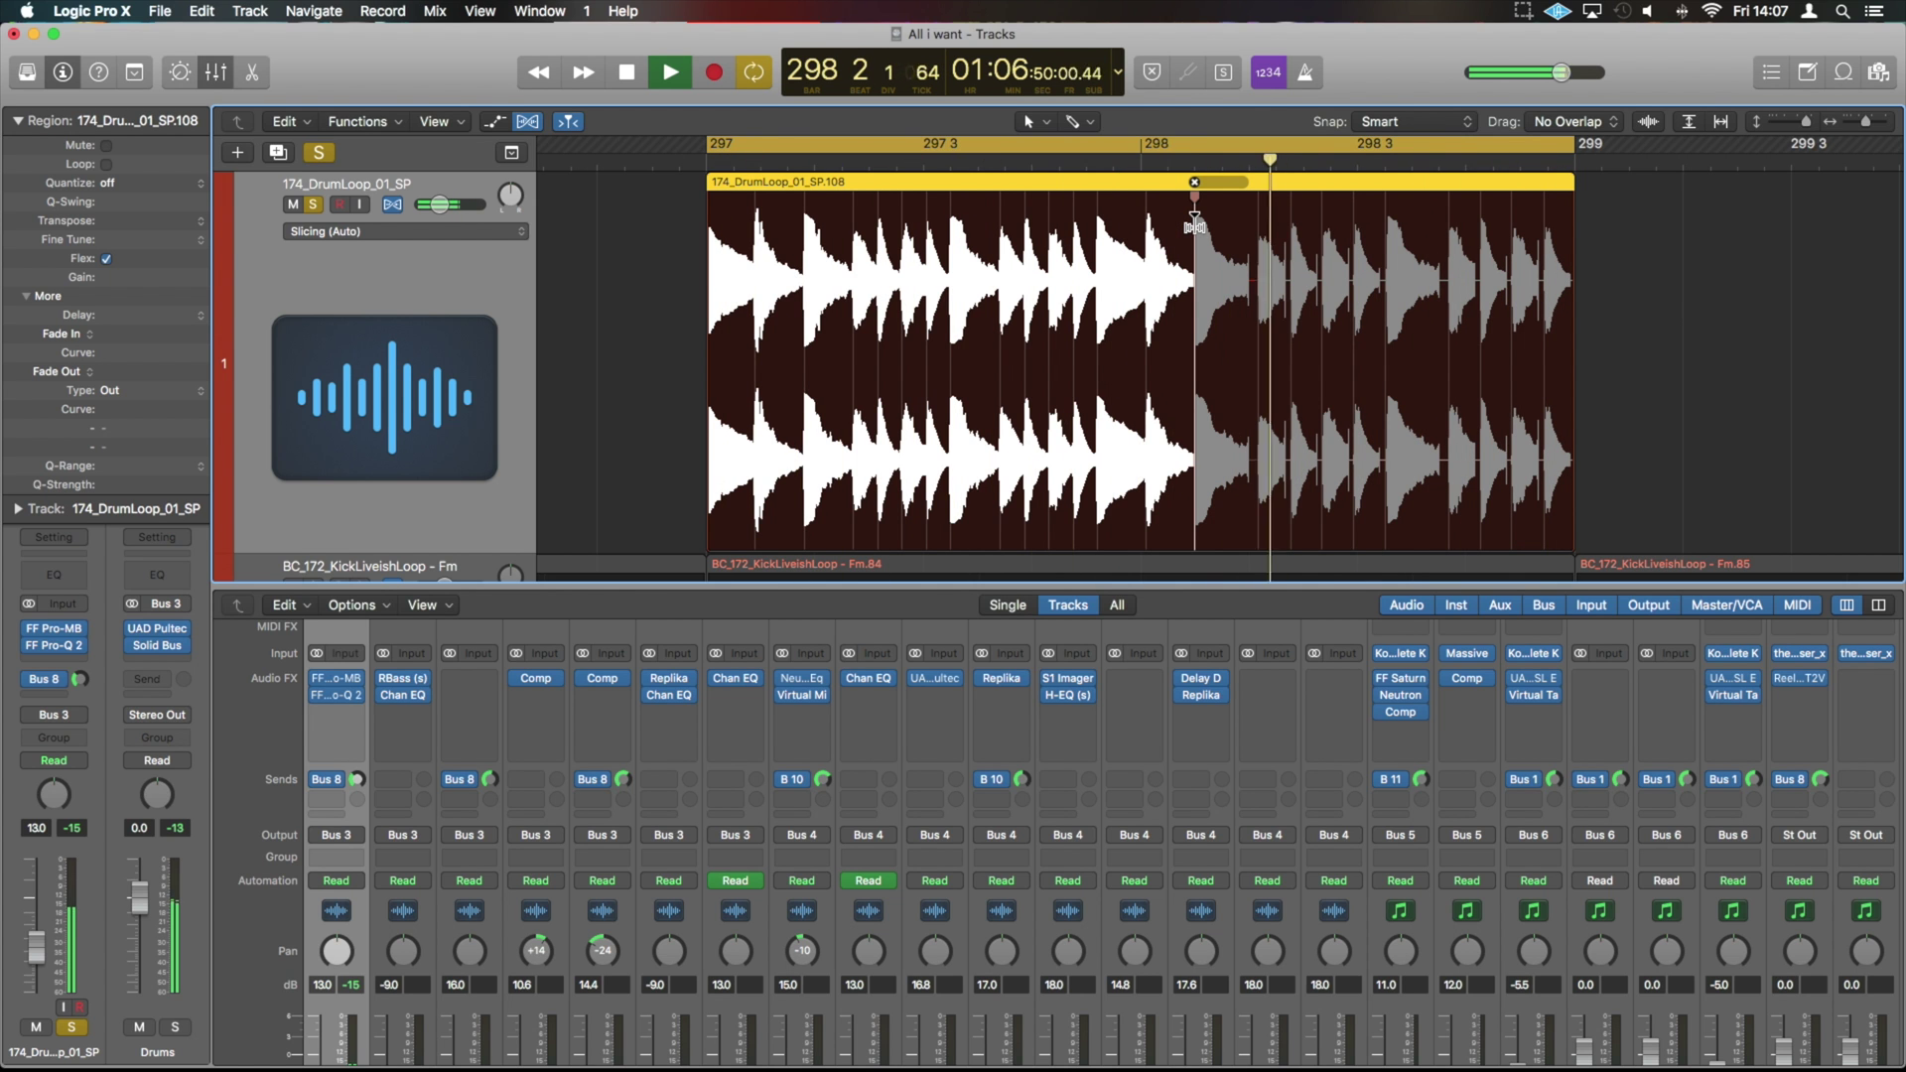
pyautogui.press('space')
# - Drag that flex marker later to stretch the hit, and audition the result
pyautogui.moveTo(1194, 225); pyautogui.dragTo(1247, 226)
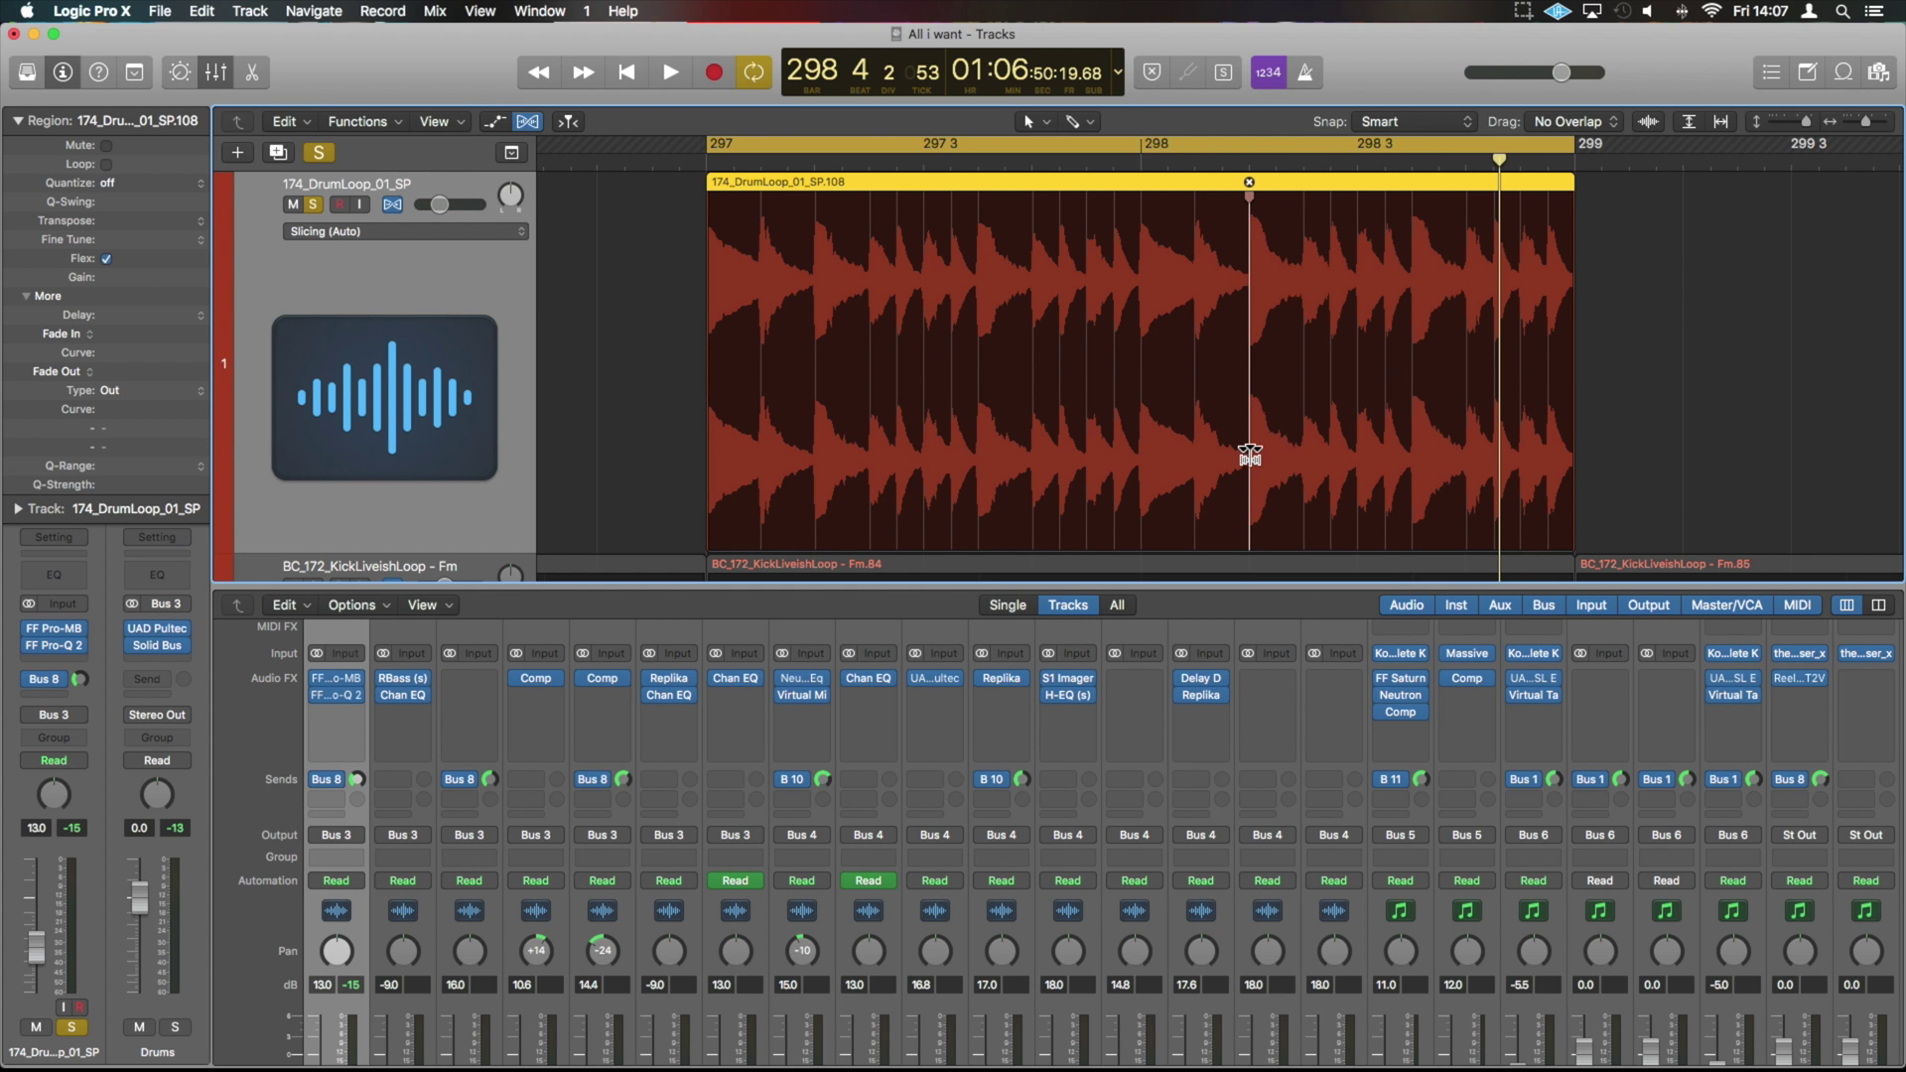
pyautogui.moveTo(1249, 455); pyautogui.dragTo(1275, 455)
pyautogui.press('space')
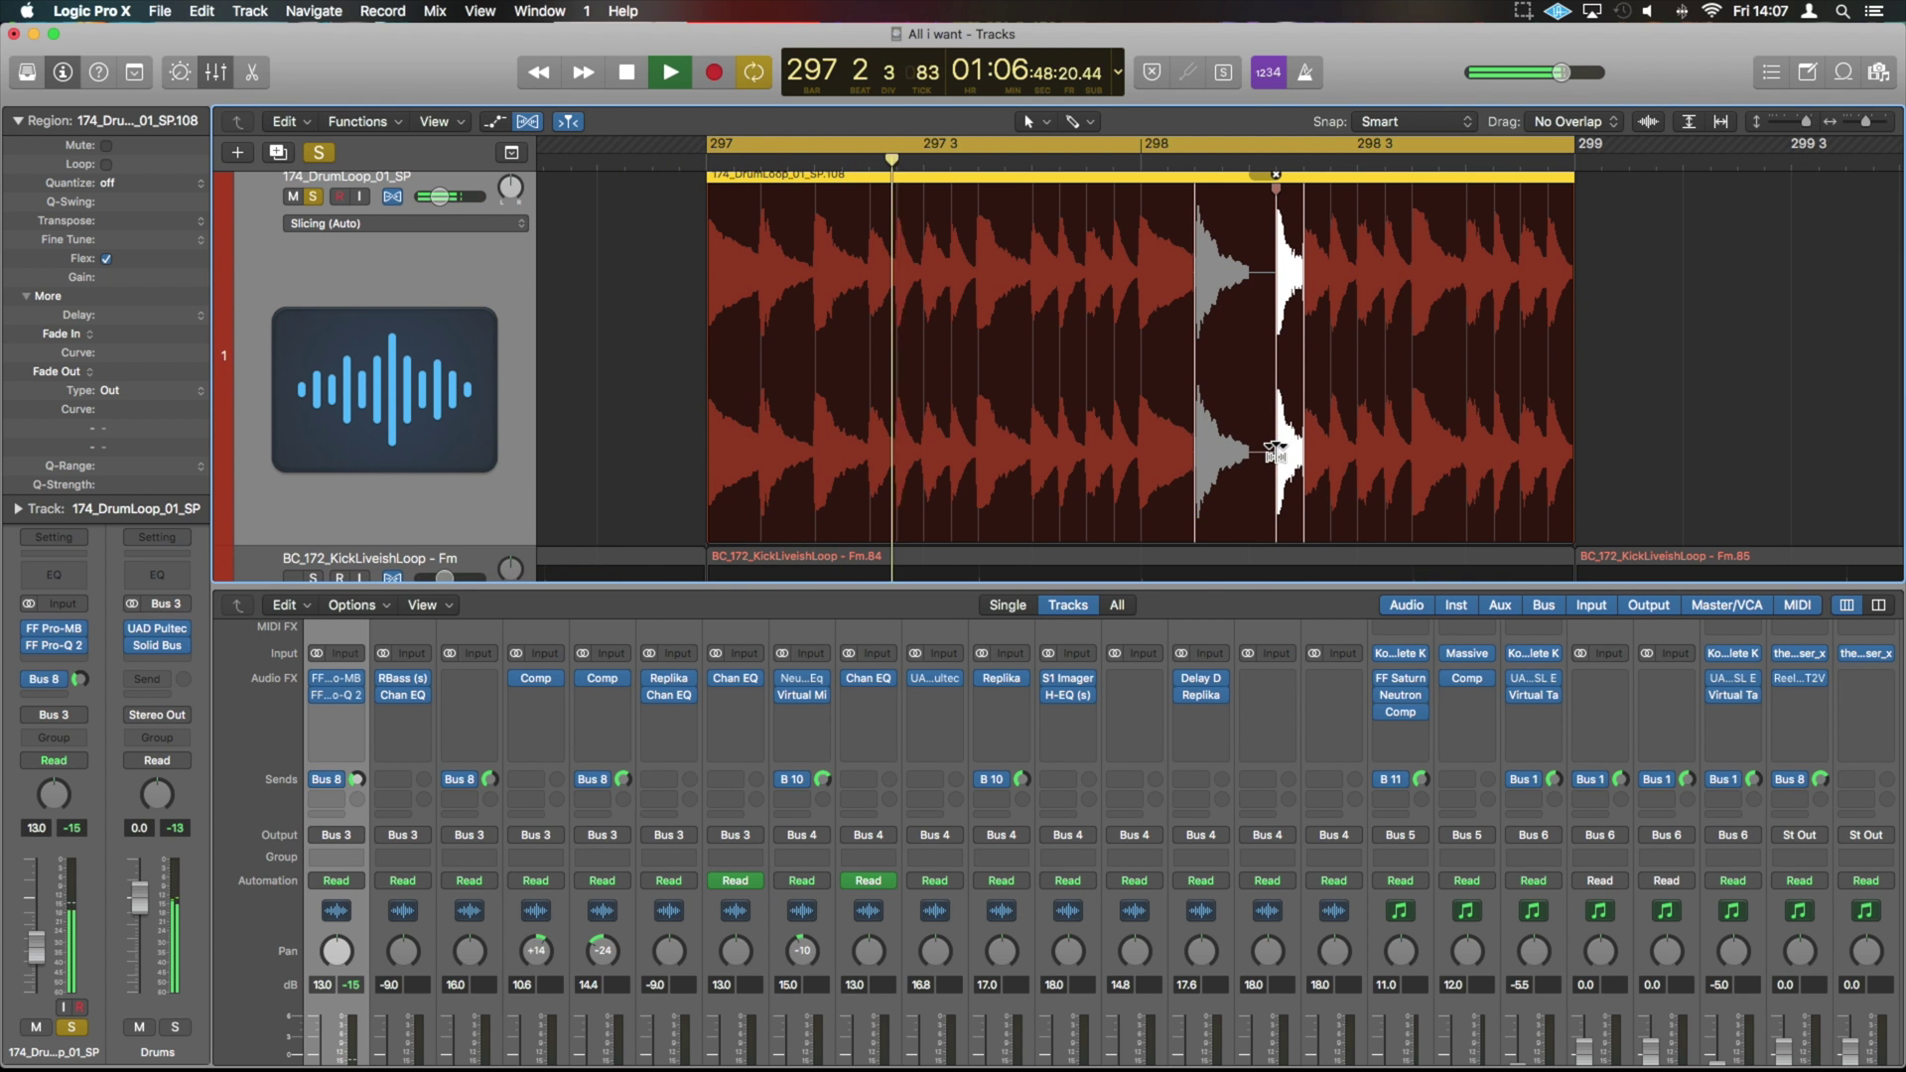
pyautogui.press('space')
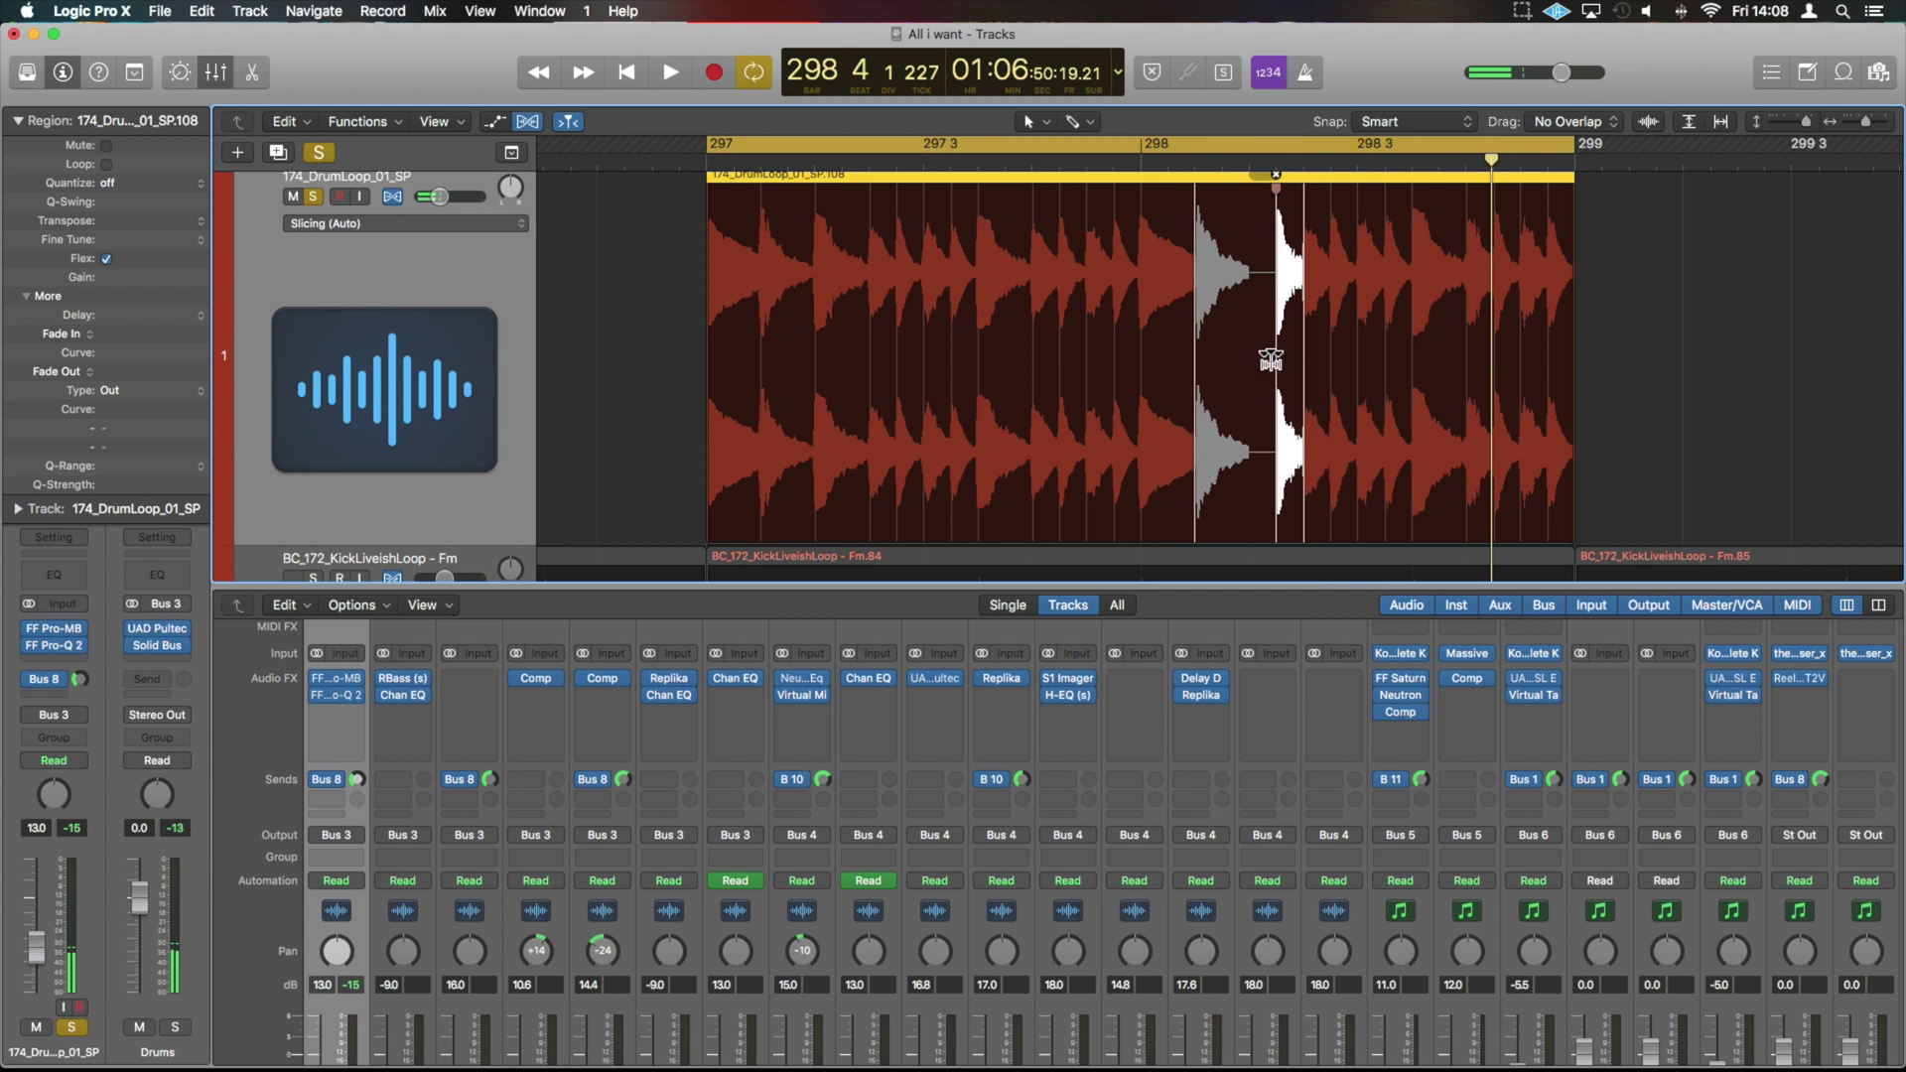
# - Pull the marker back left, add a second marker on the next hit, nudge it earlier, and audition
pyautogui.moveTo(1276, 260)
pyautogui.mouseDown()
pyautogui.moveTo(1255, 235)
pyautogui.moveTo(1248, 255)
pyautogui.mouseUp()
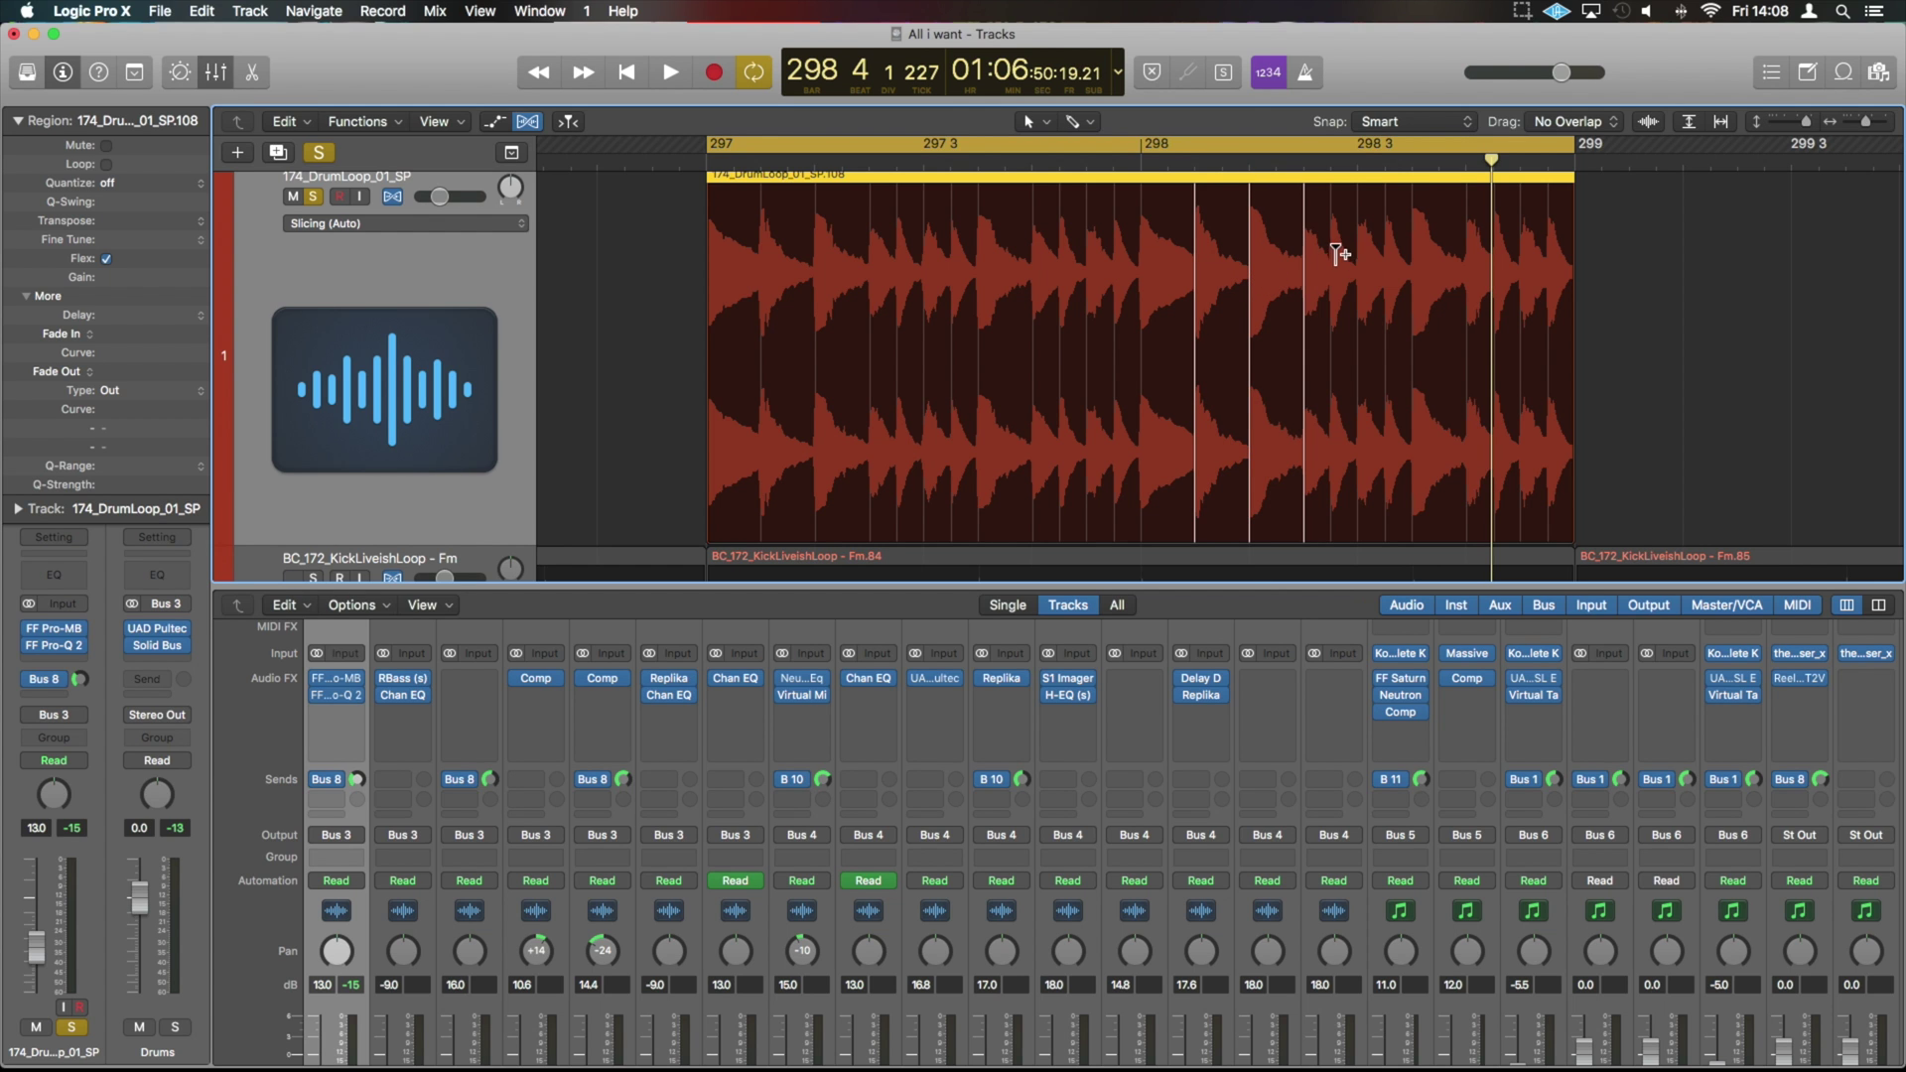
pyautogui.click(1278, 247)
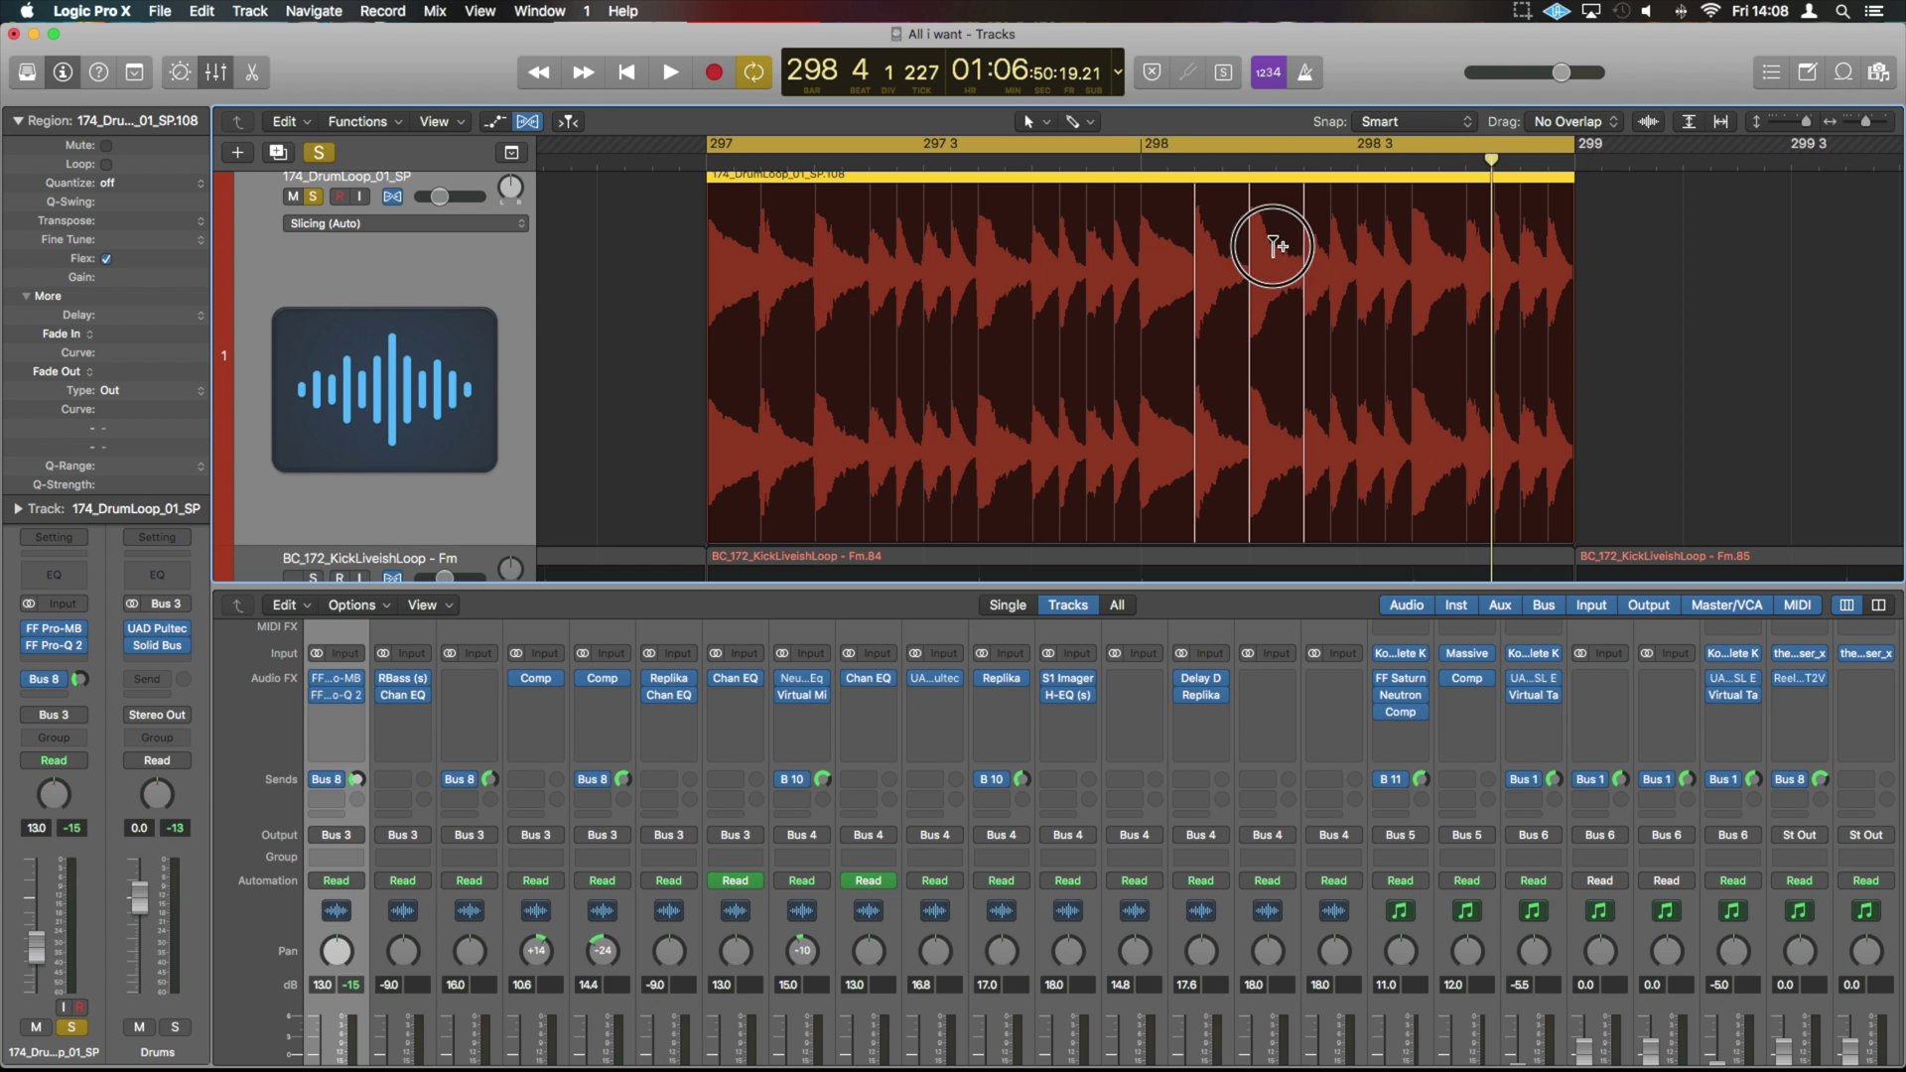
pyautogui.click(1277, 246)
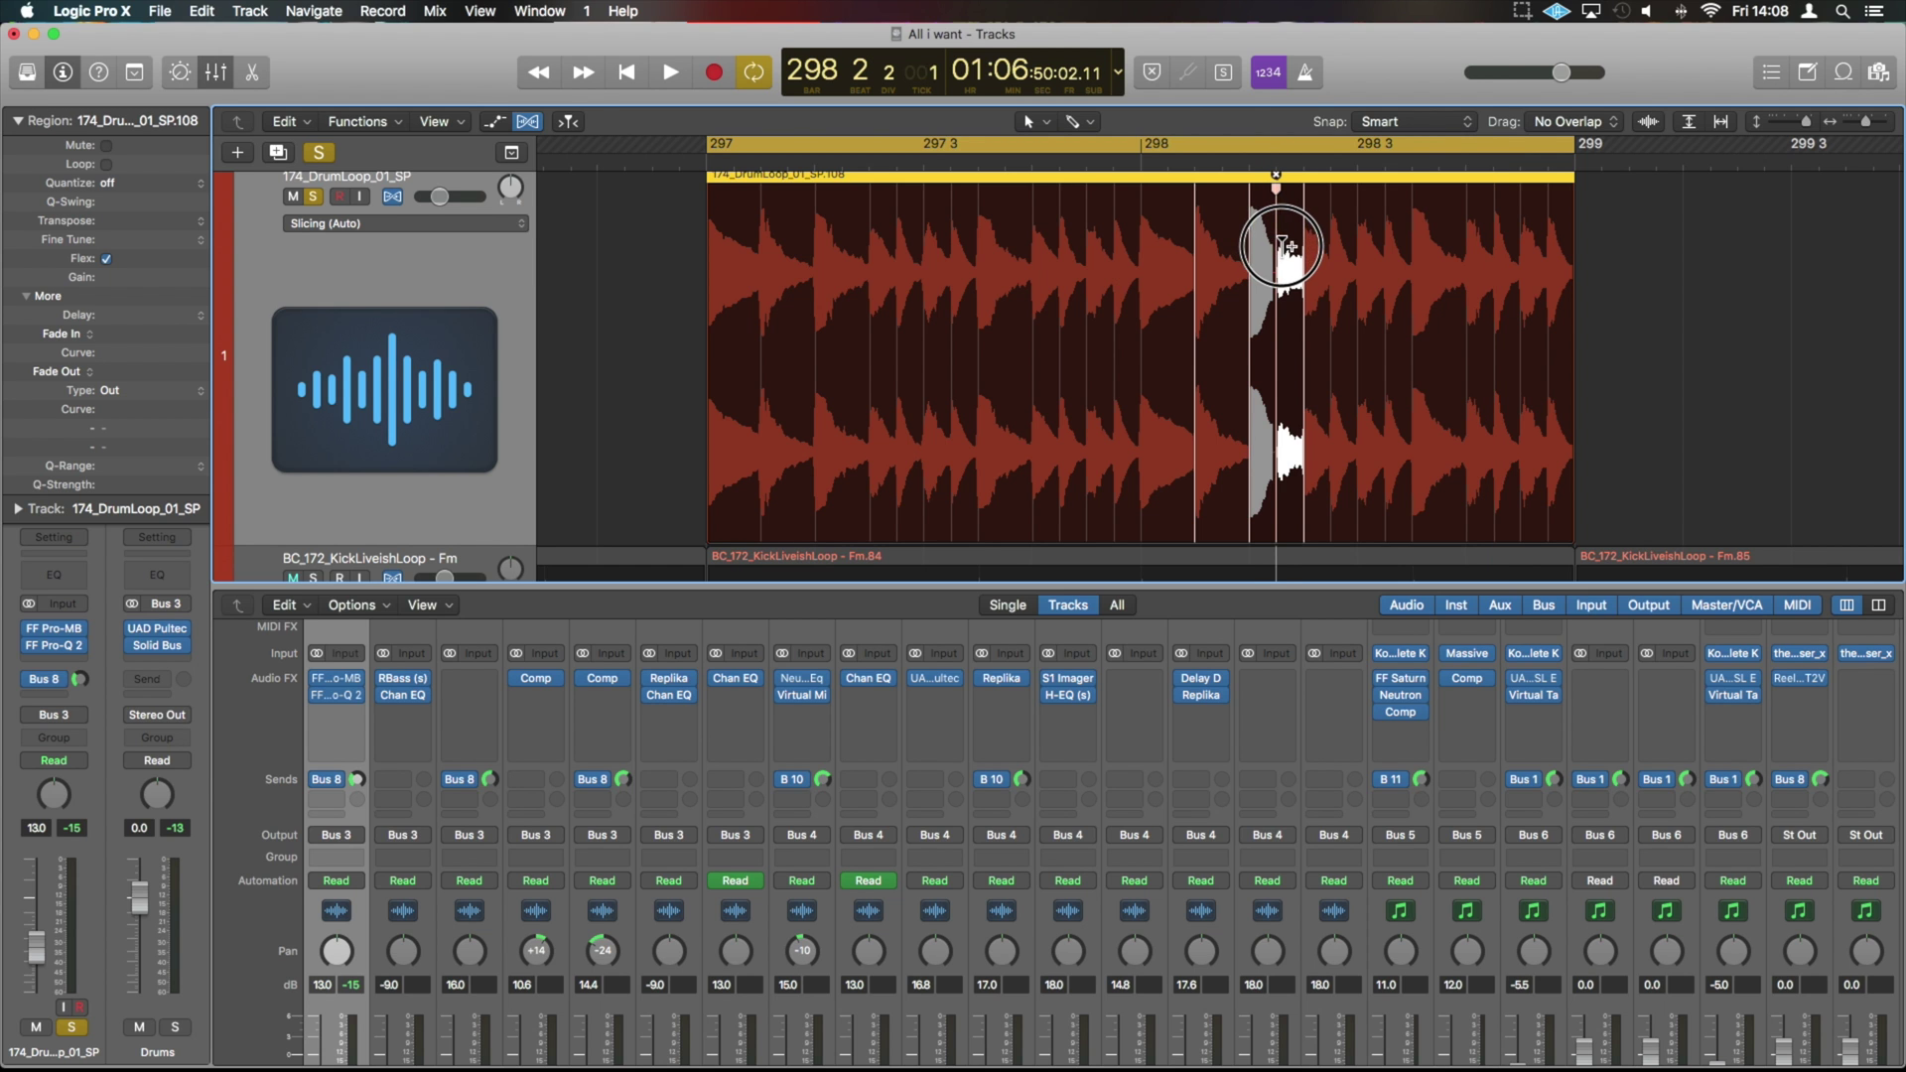
pyautogui.moveTo(1278, 246); pyautogui.dragTo(1267, 248)
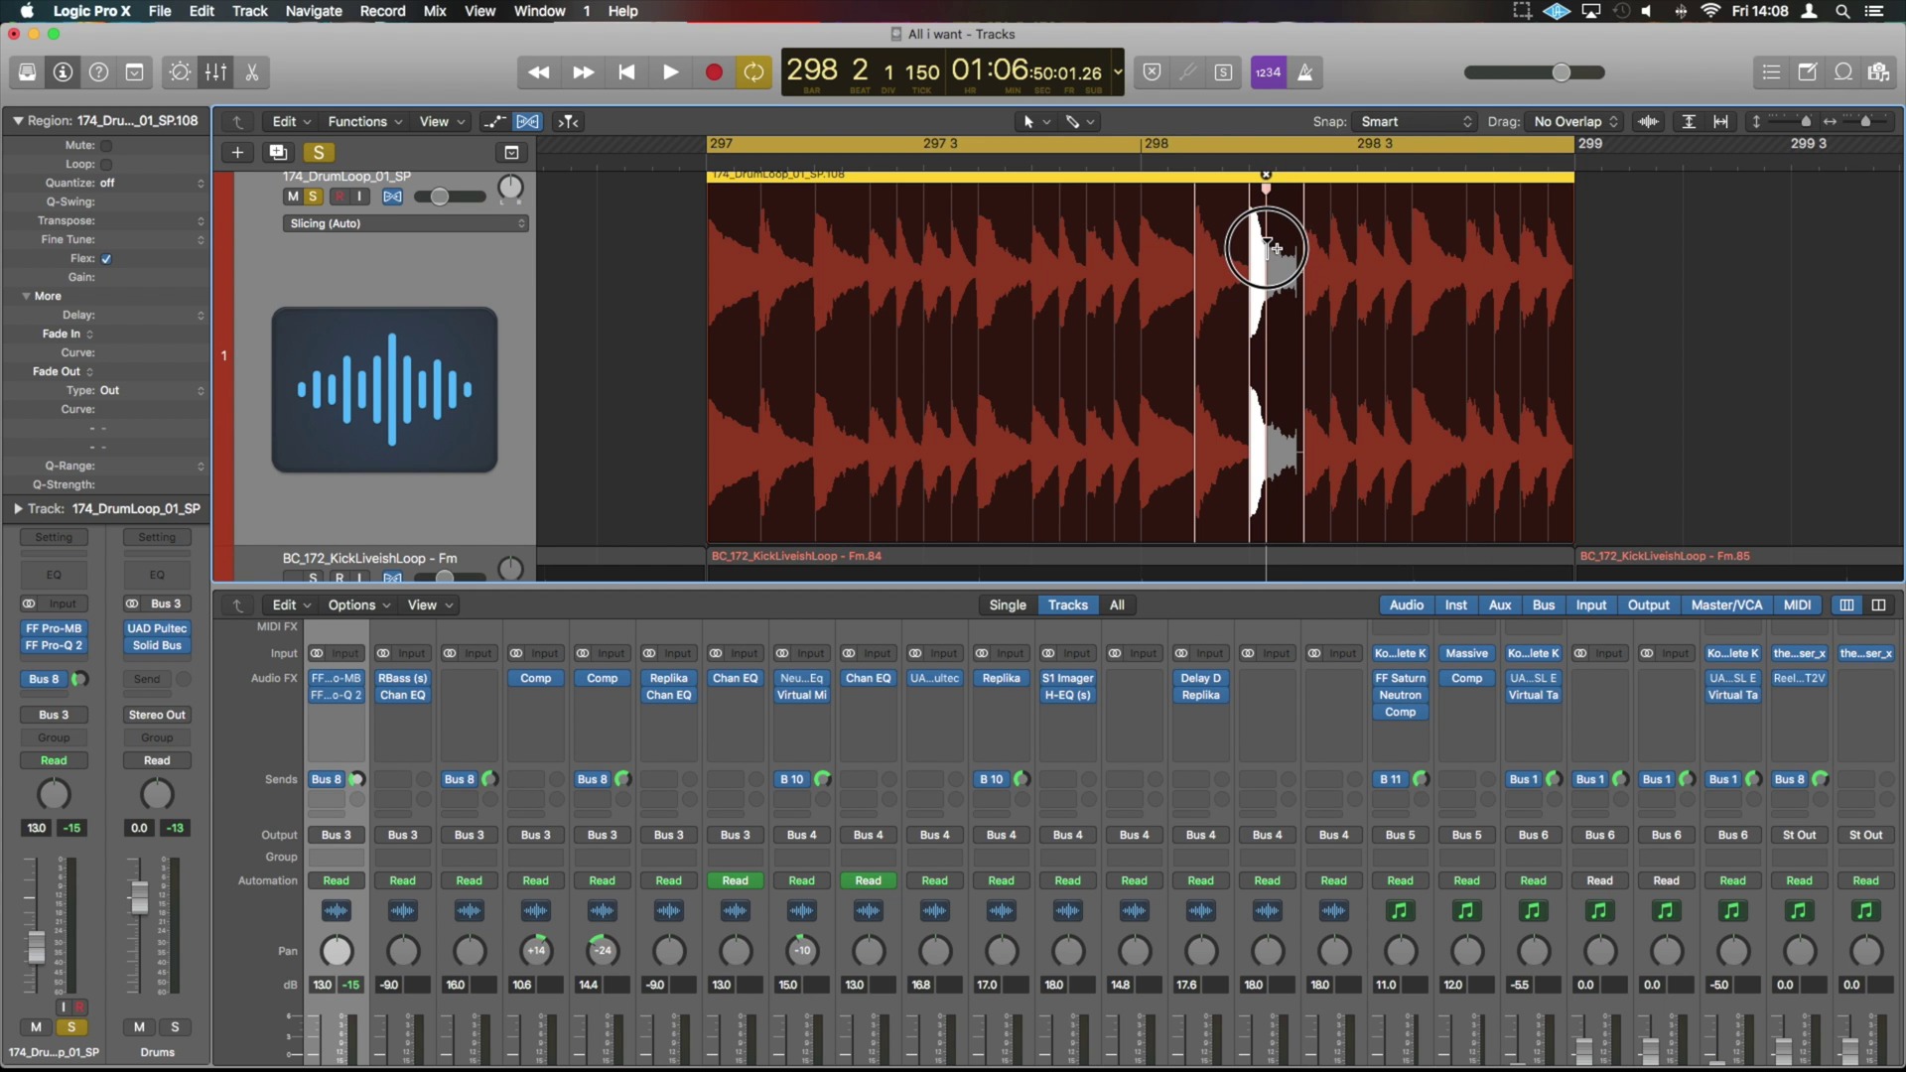
pyautogui.press('space')
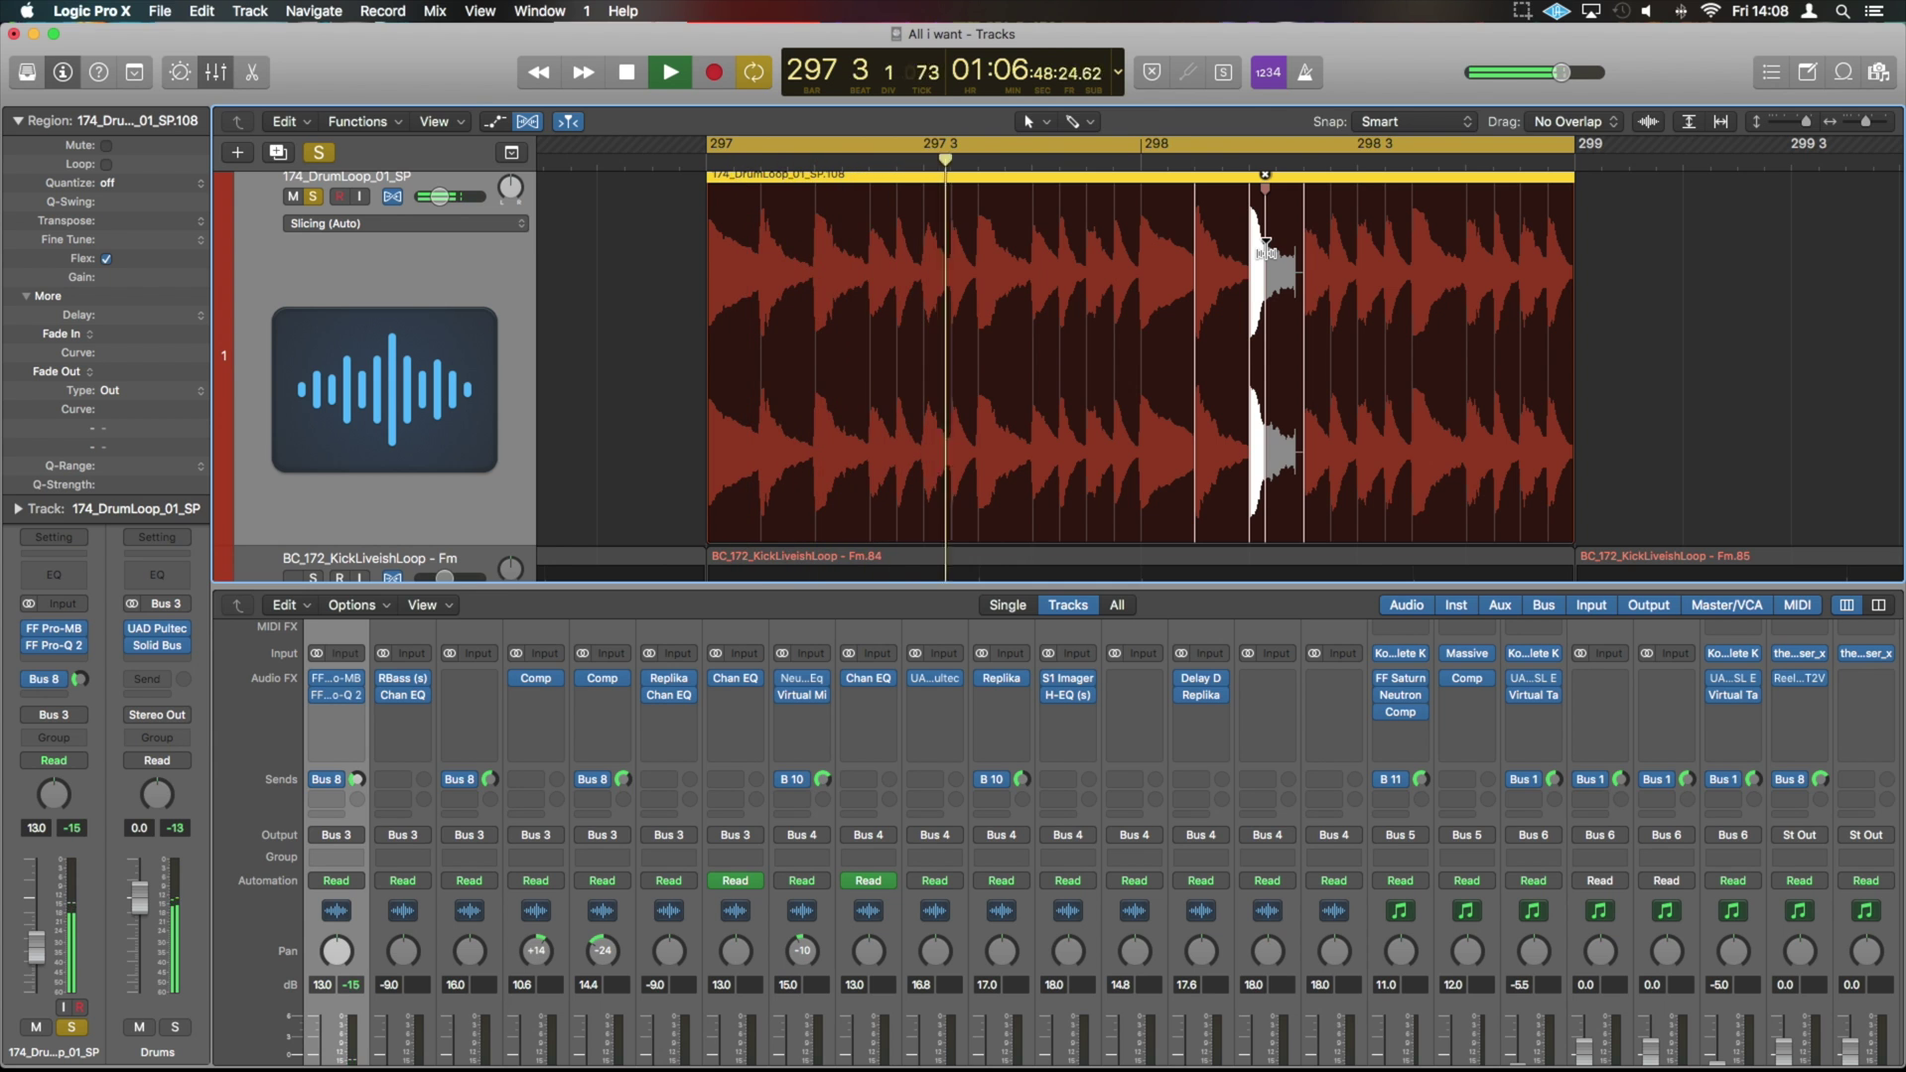
pyautogui.press('space')
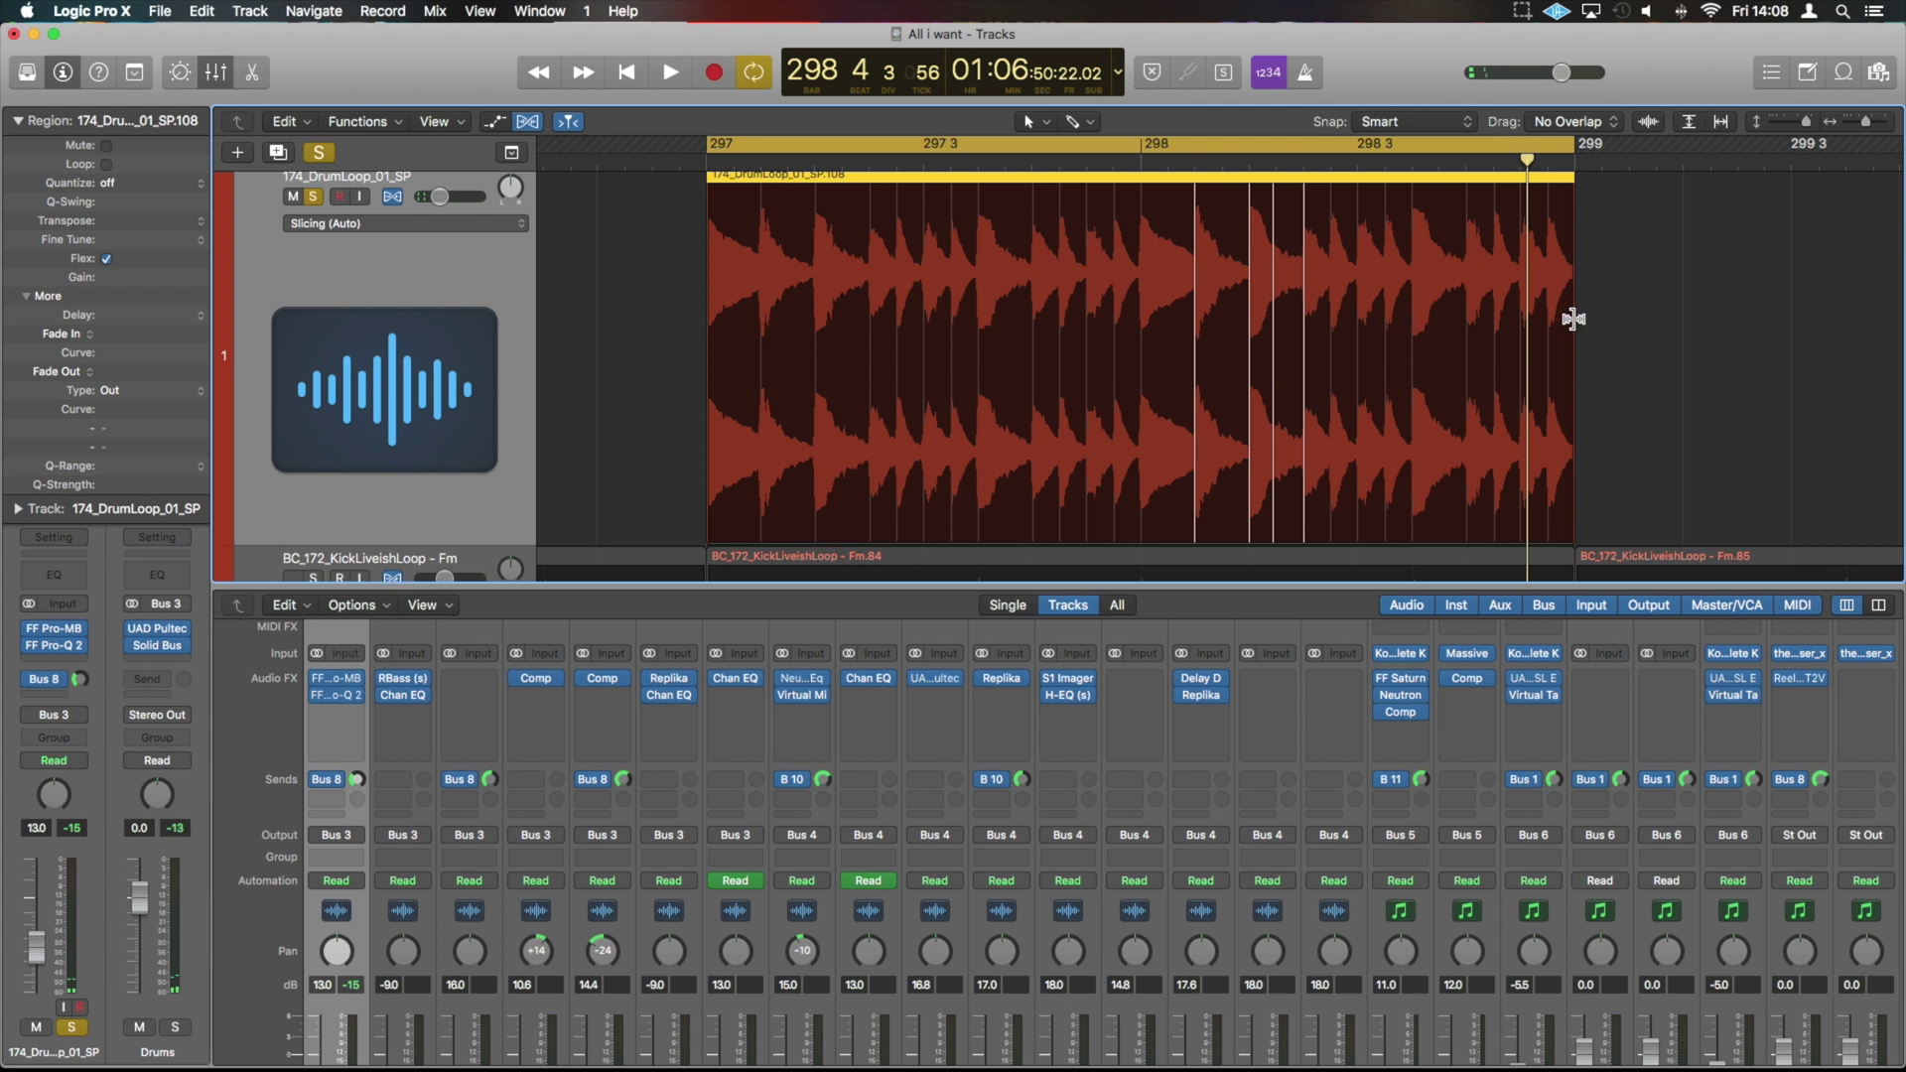
# - Time-stretch region SP.108 to bar 298, then longer, finally ending it at bar 299 while auditioning
pyautogui.click(1571, 255)
pyautogui.moveTo(1571, 255); pyautogui.dragTo(1147, 265)
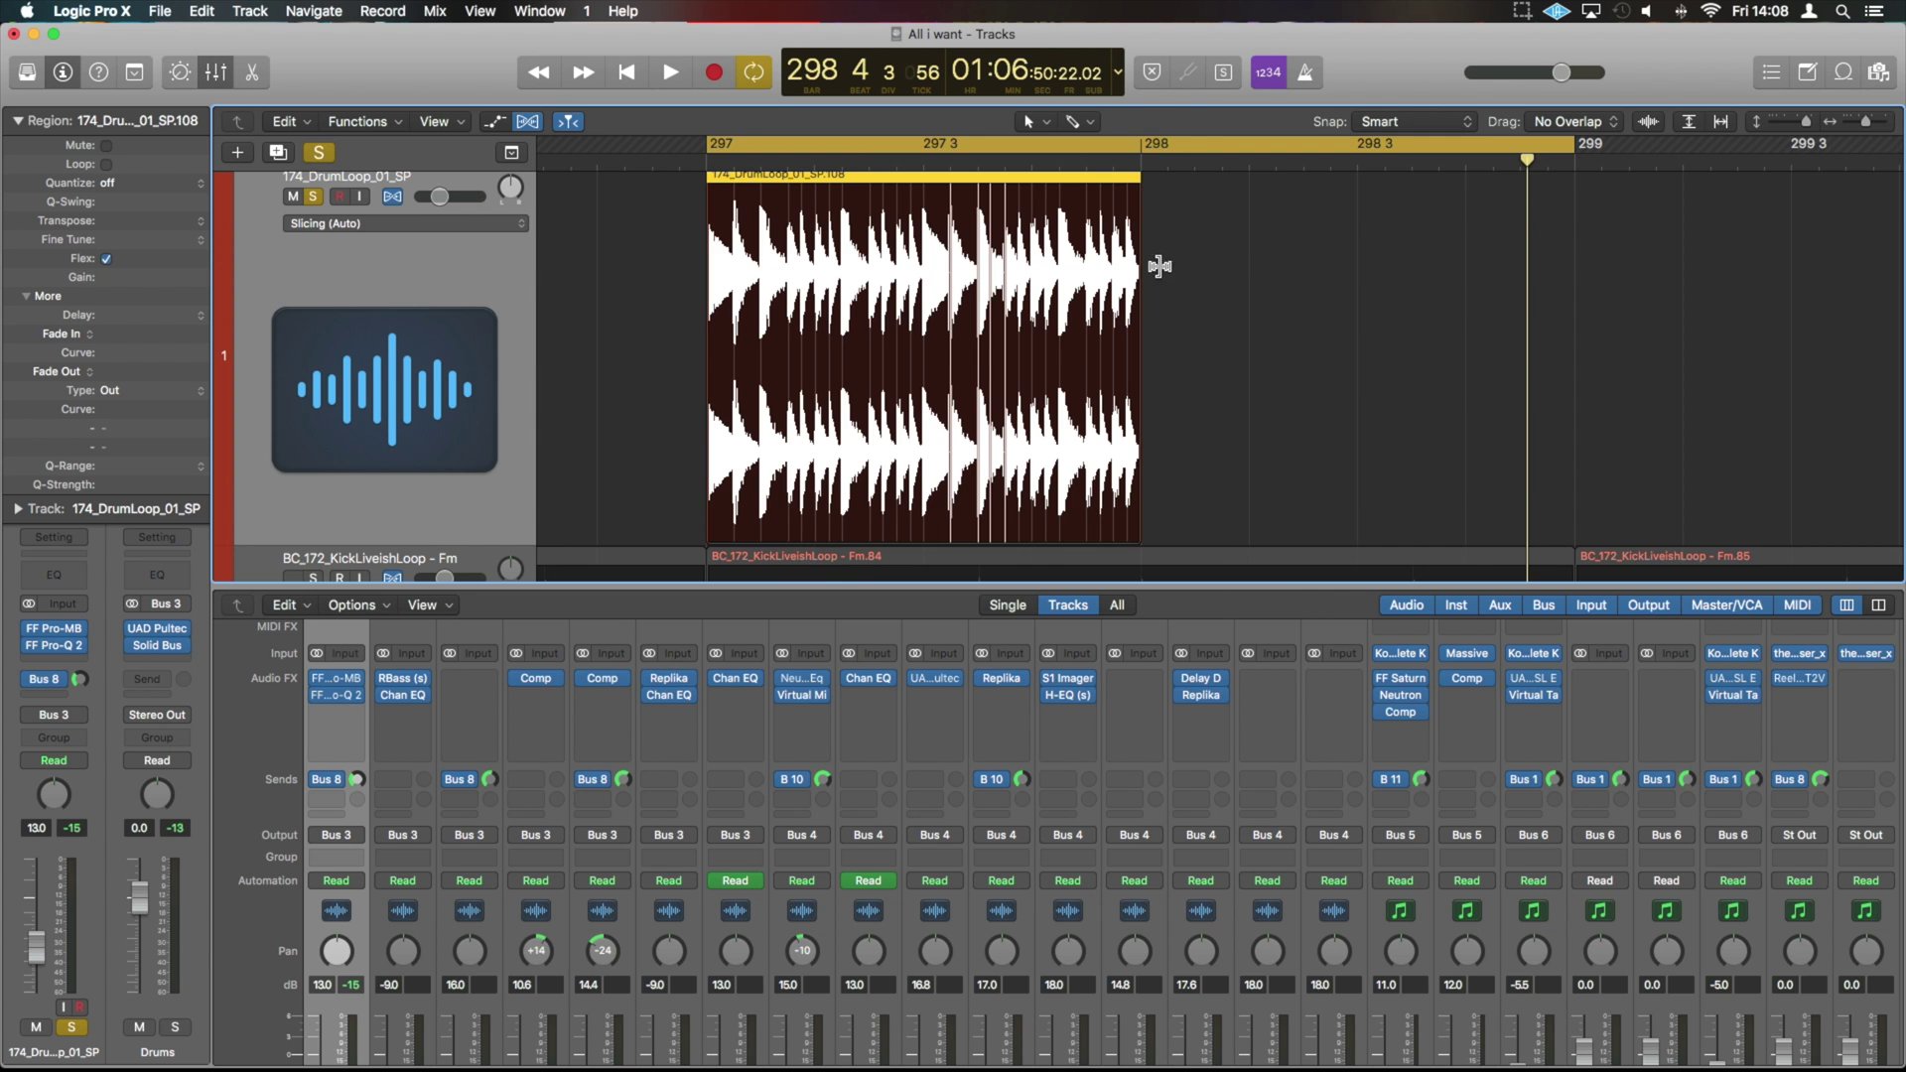
pyautogui.press('space')
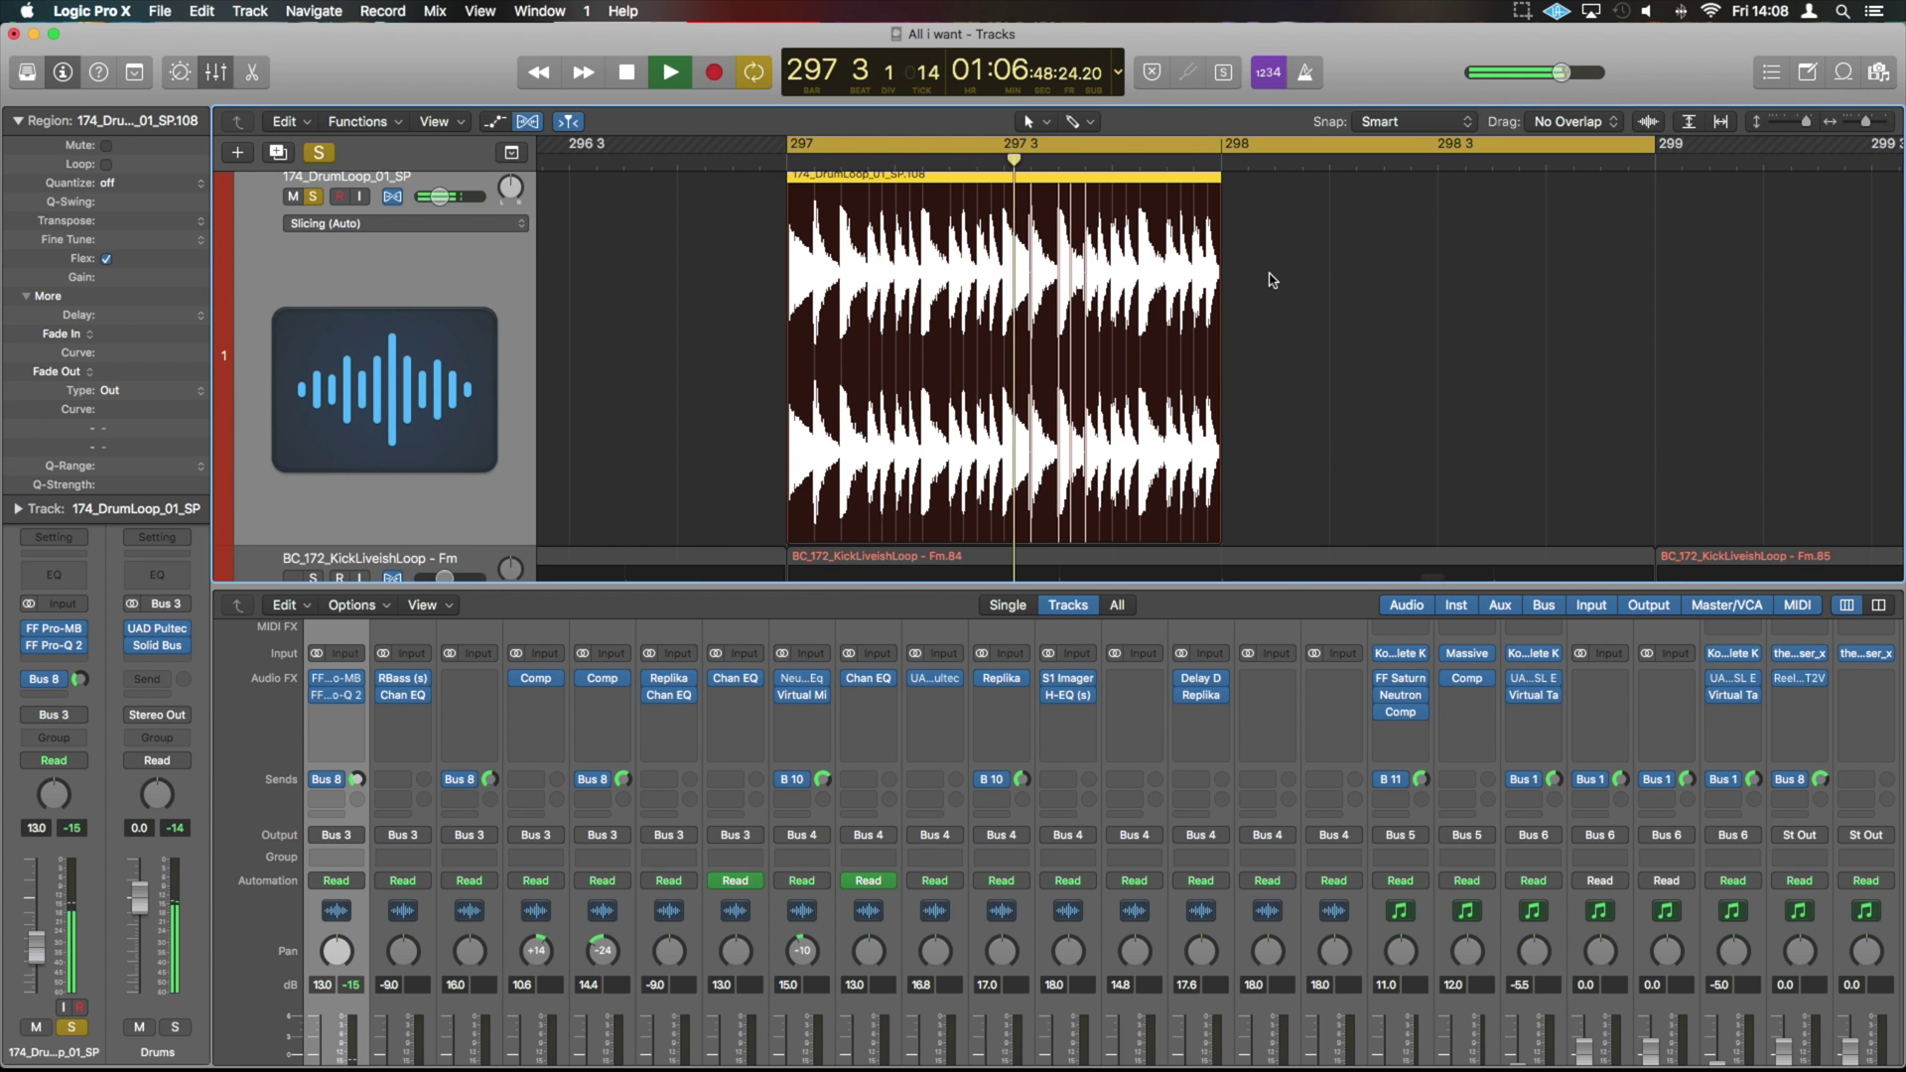
pyautogui.press('space')
pyautogui.moveTo(1153, 236); pyautogui.dragTo(1802, 252)
pyautogui.press('space')
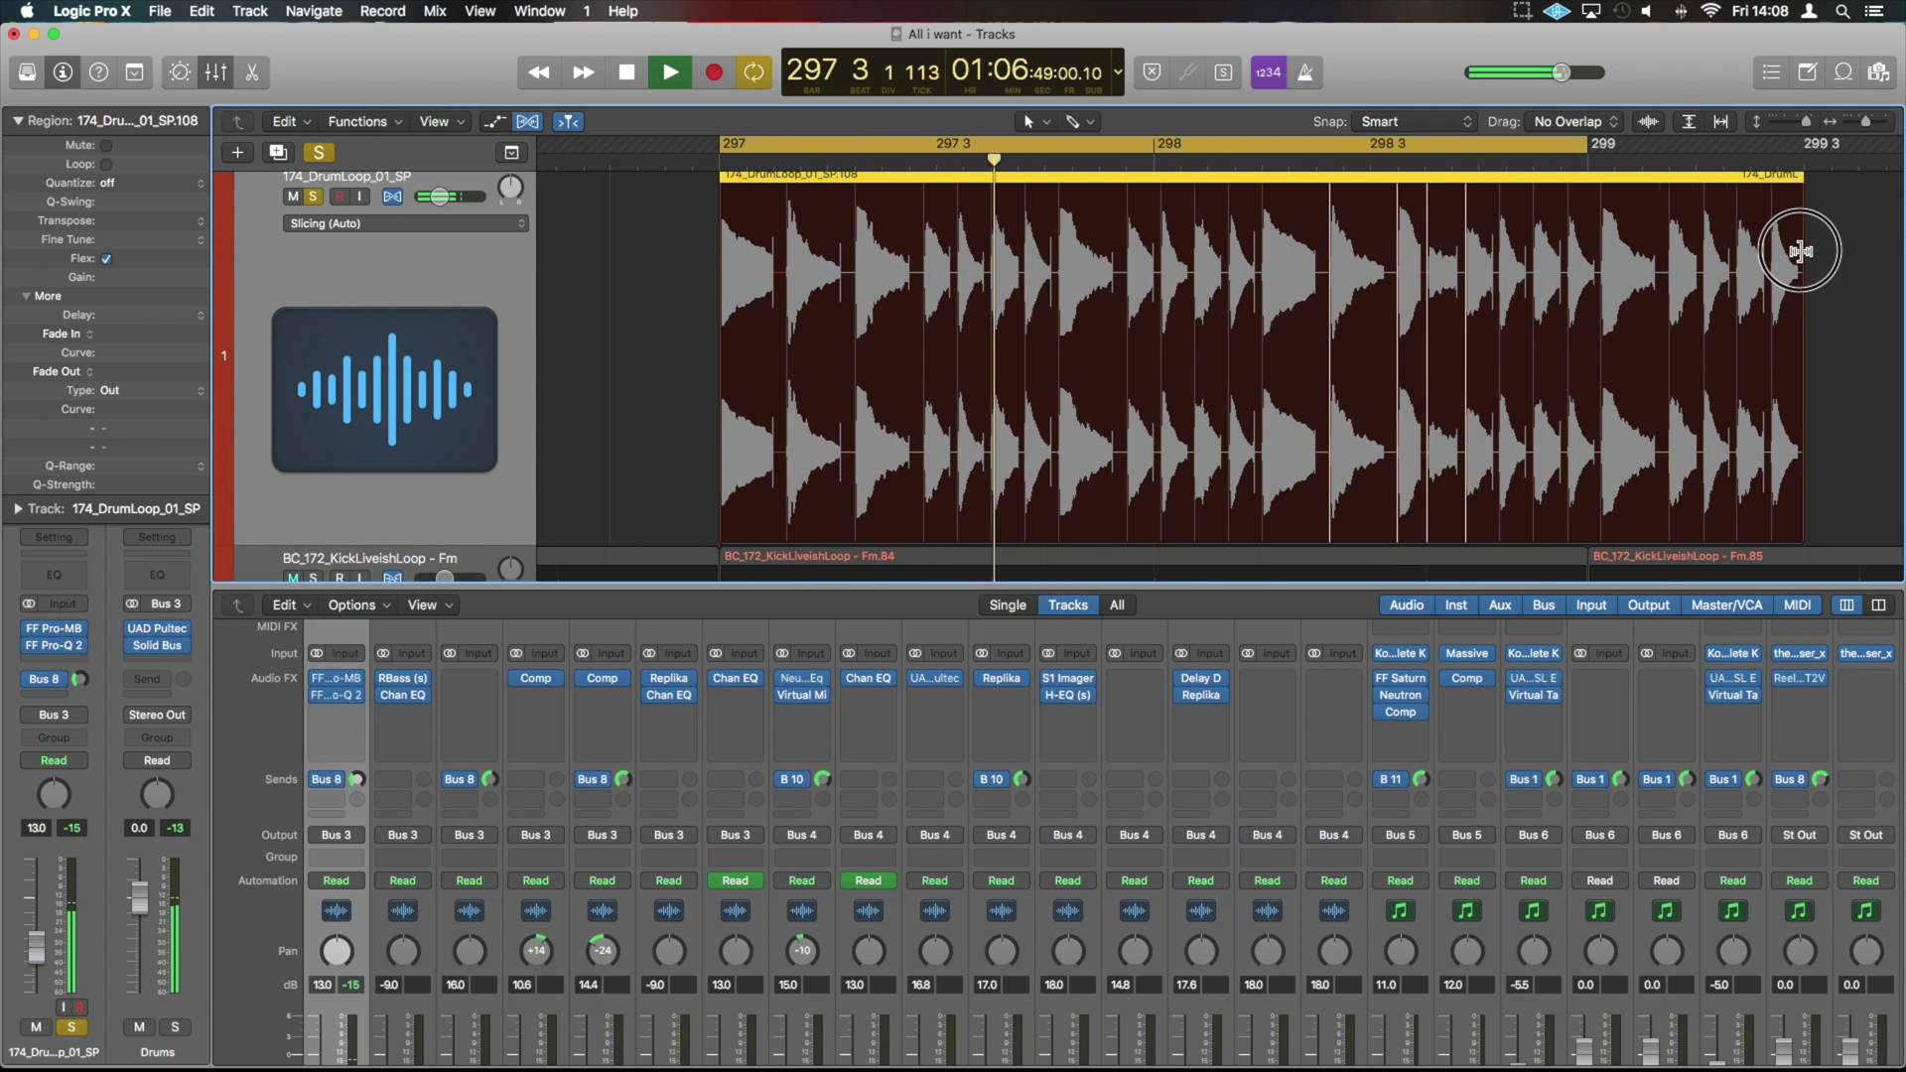
pyautogui.moveTo(1801, 252); pyautogui.dragTo(1591, 251)
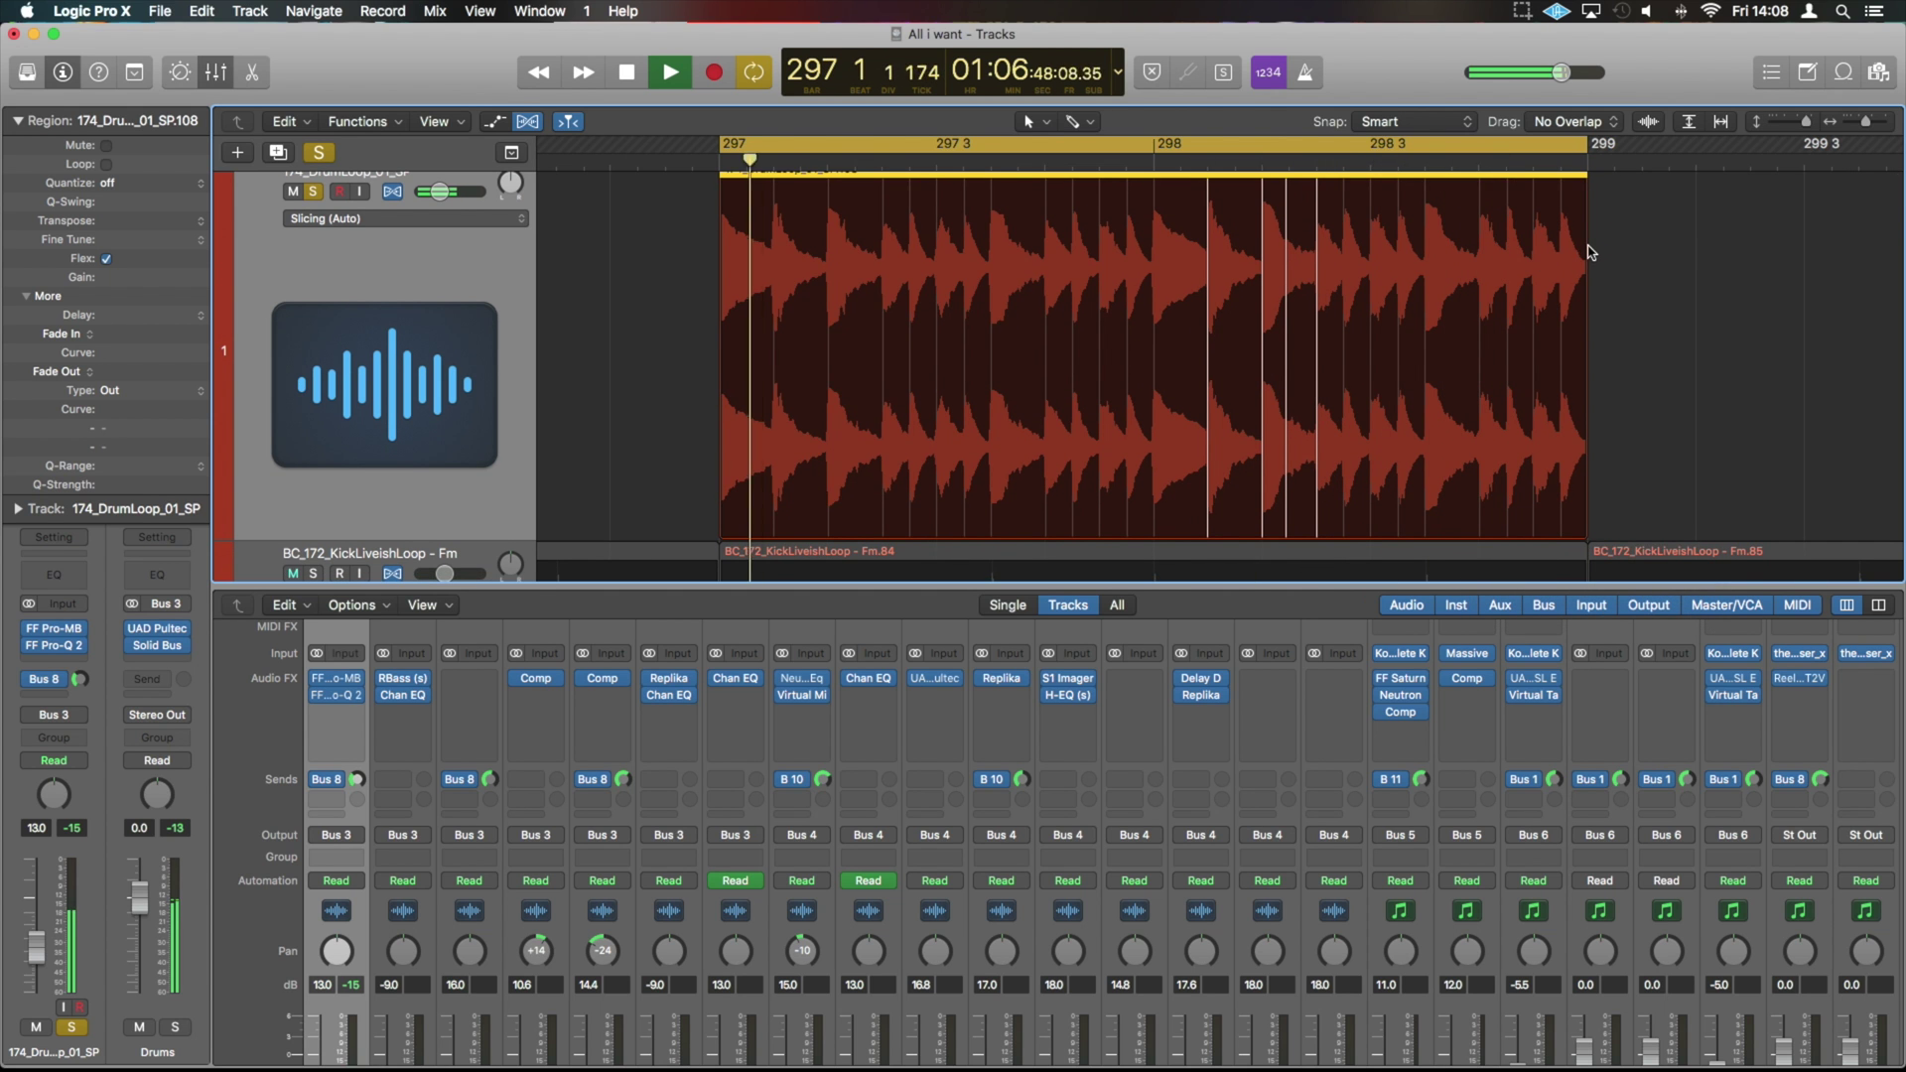
pyautogui.click(1594, 313)
pyautogui.press('space')
pyautogui.press('space')
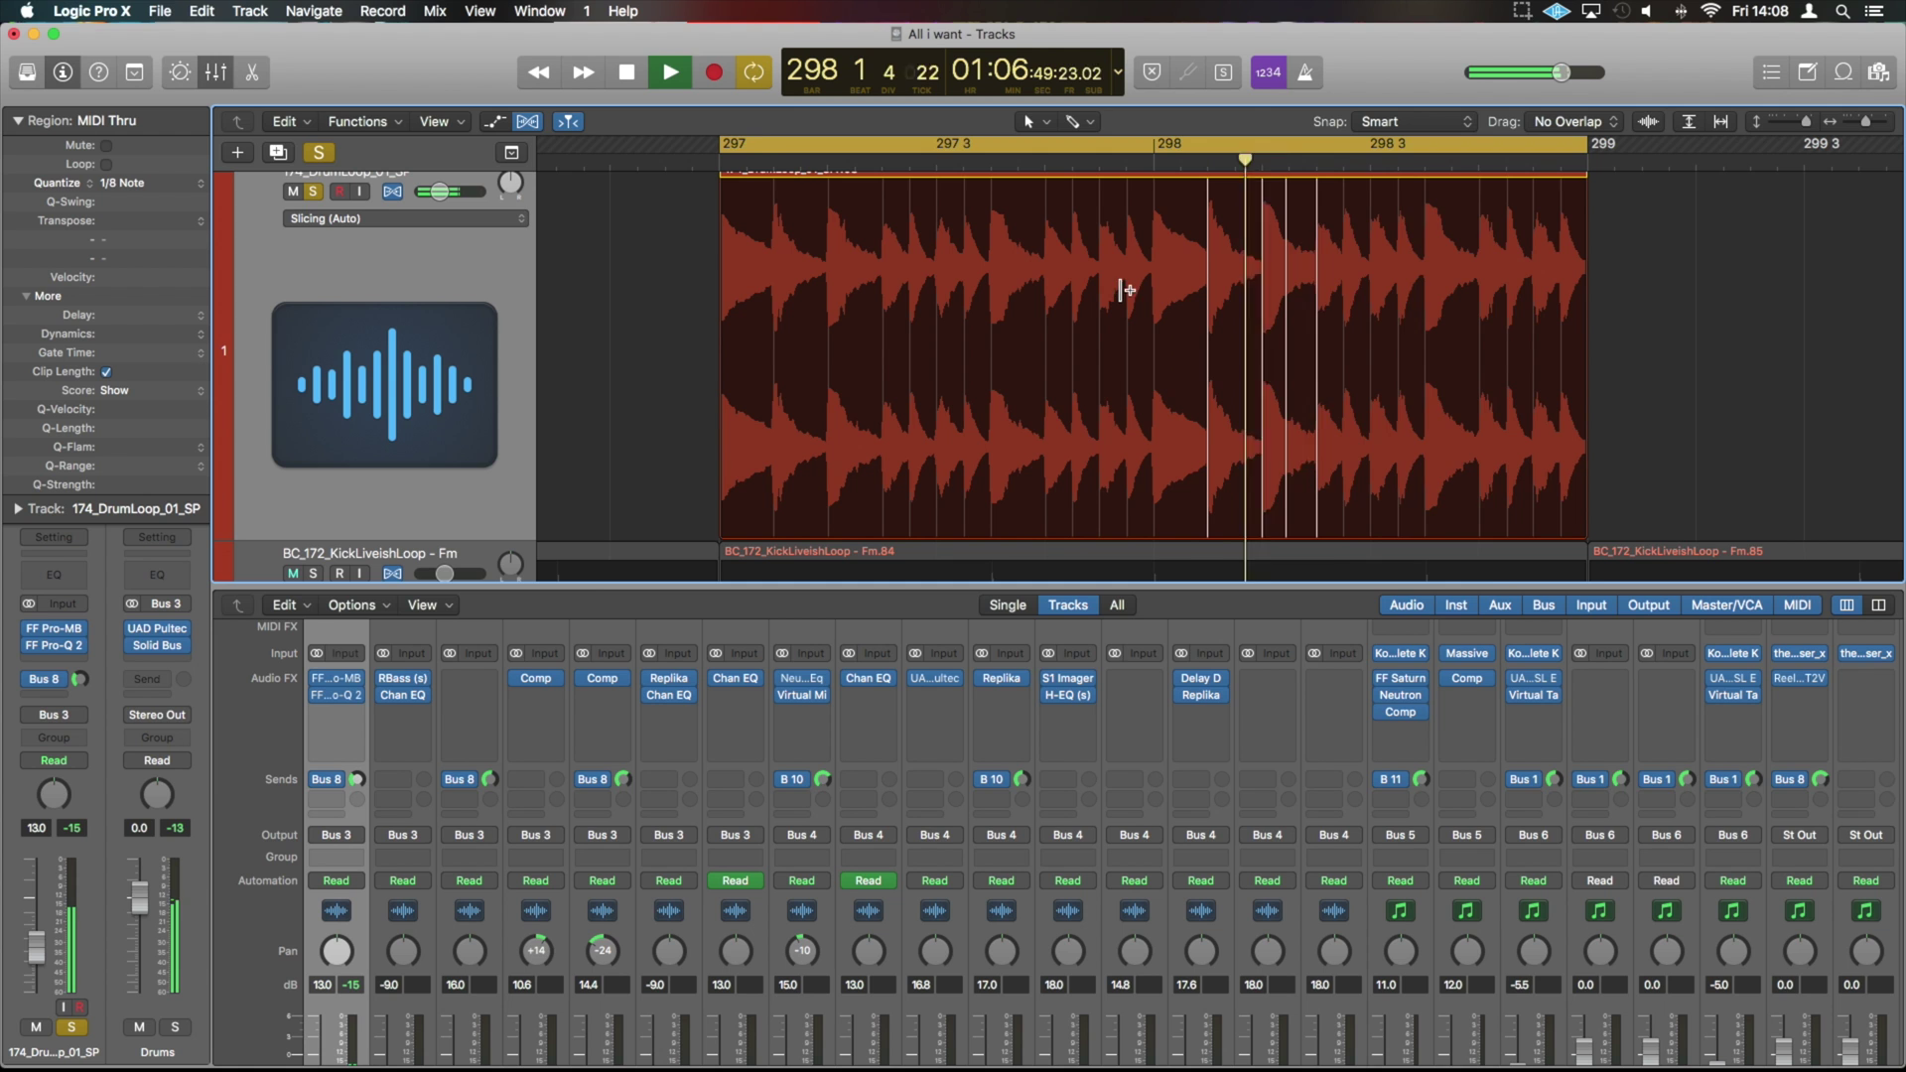
# - Stop playback and set the drum track's flex mode to Flex Time - Slicing
pyautogui.press('space')
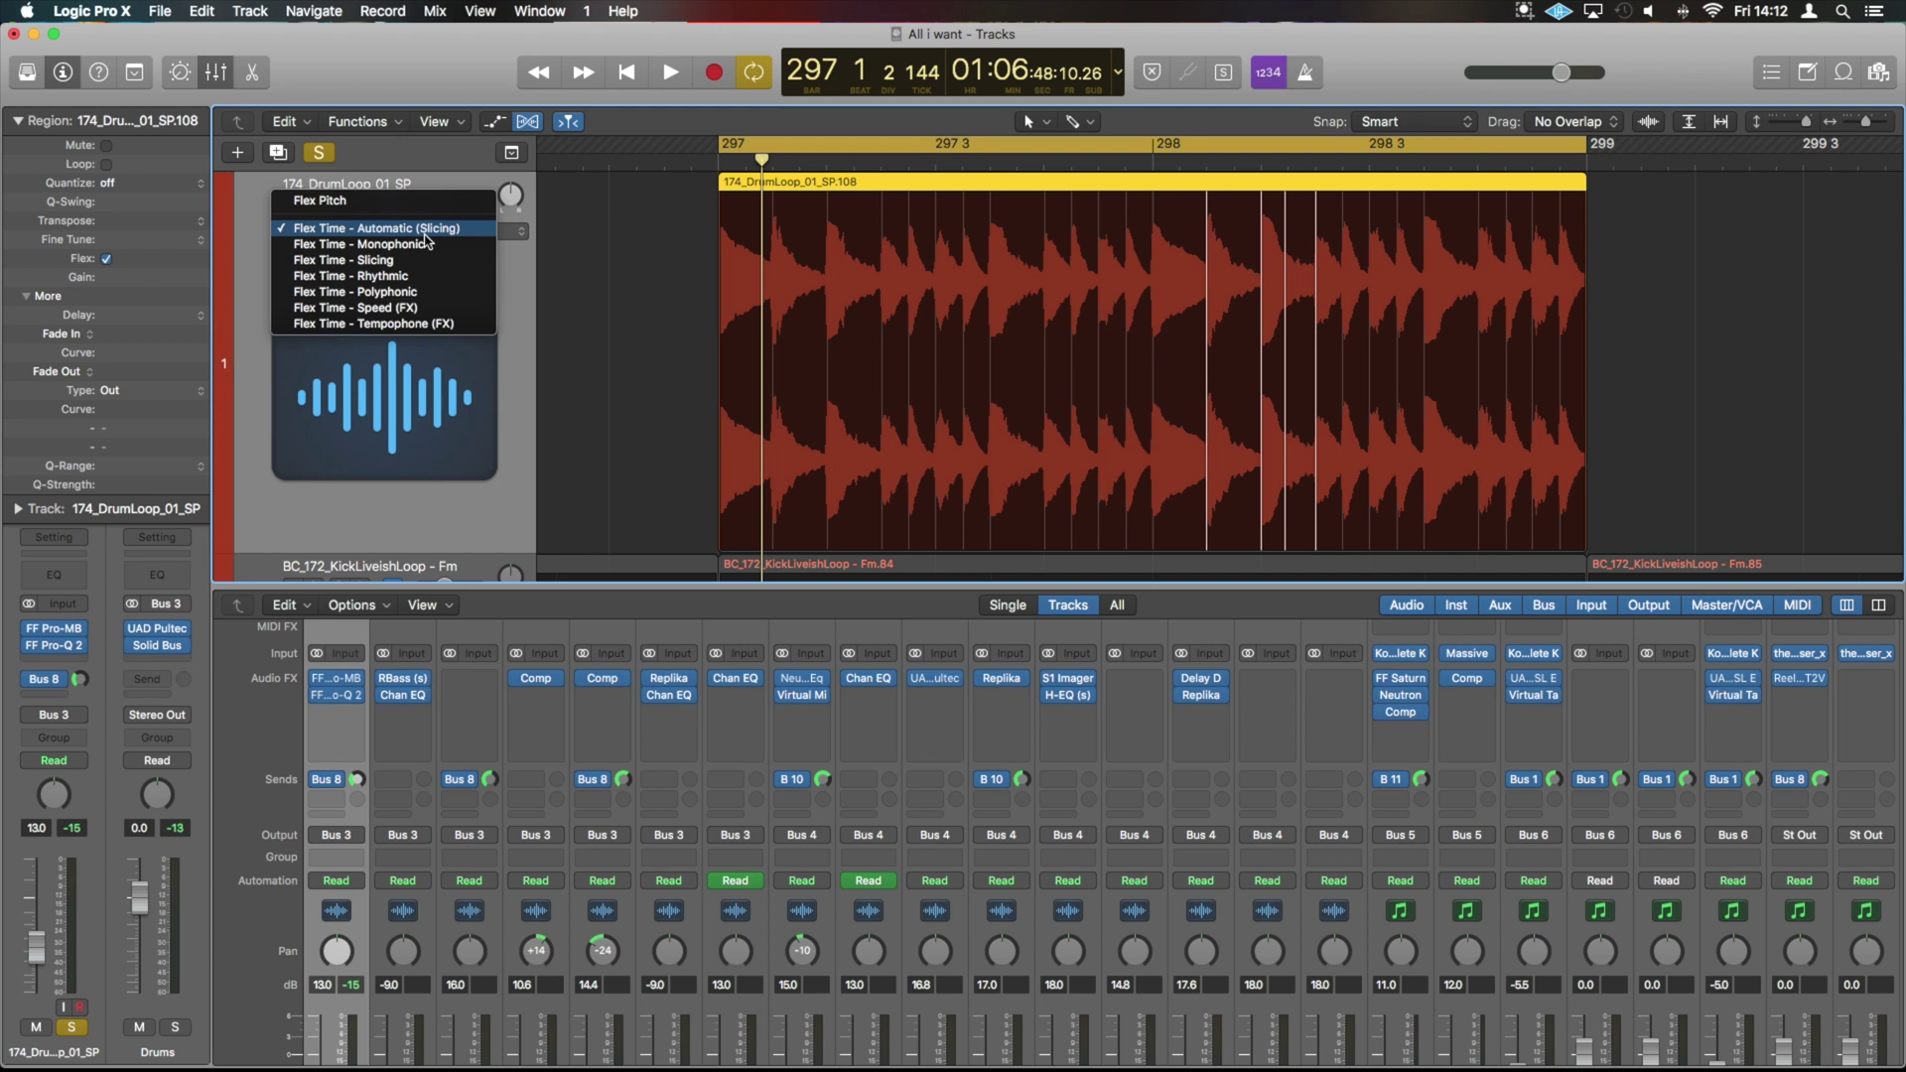
pyautogui.click(397, 236)
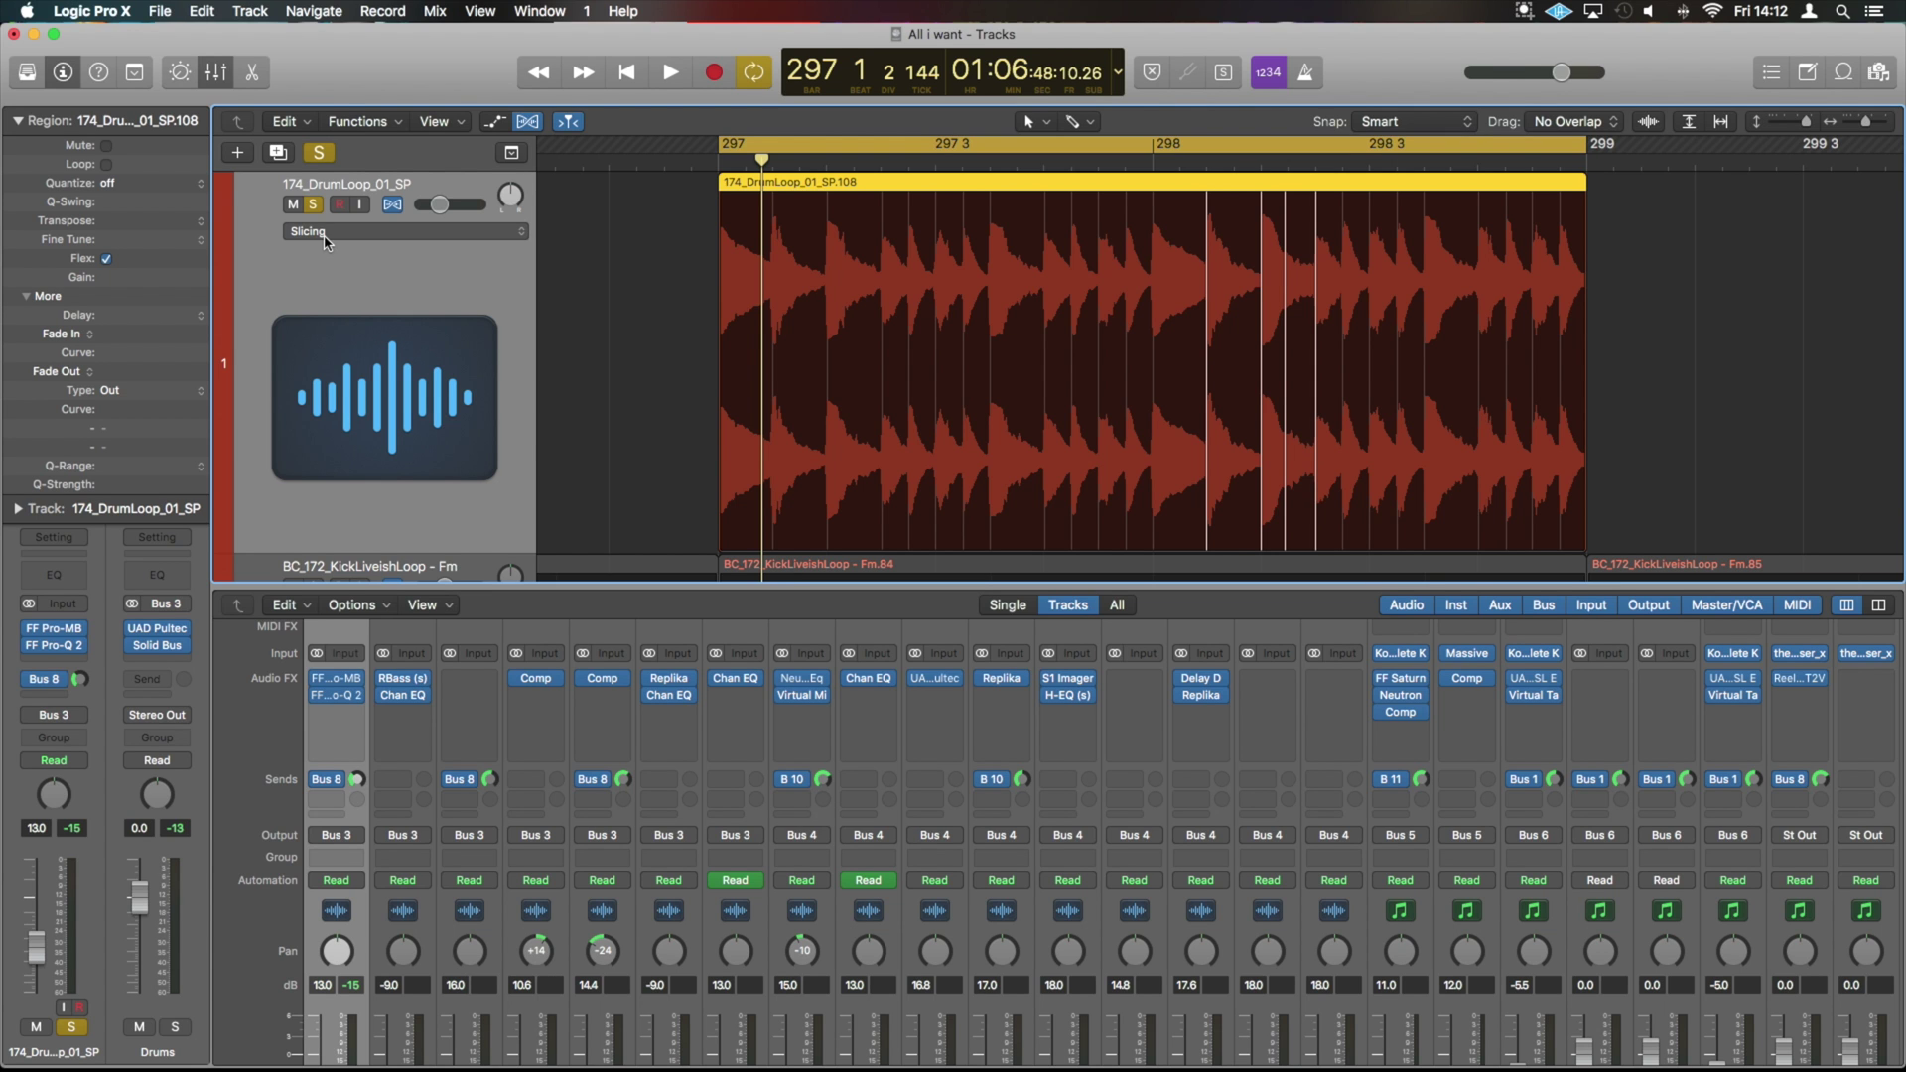
pyautogui.click(329, 234)
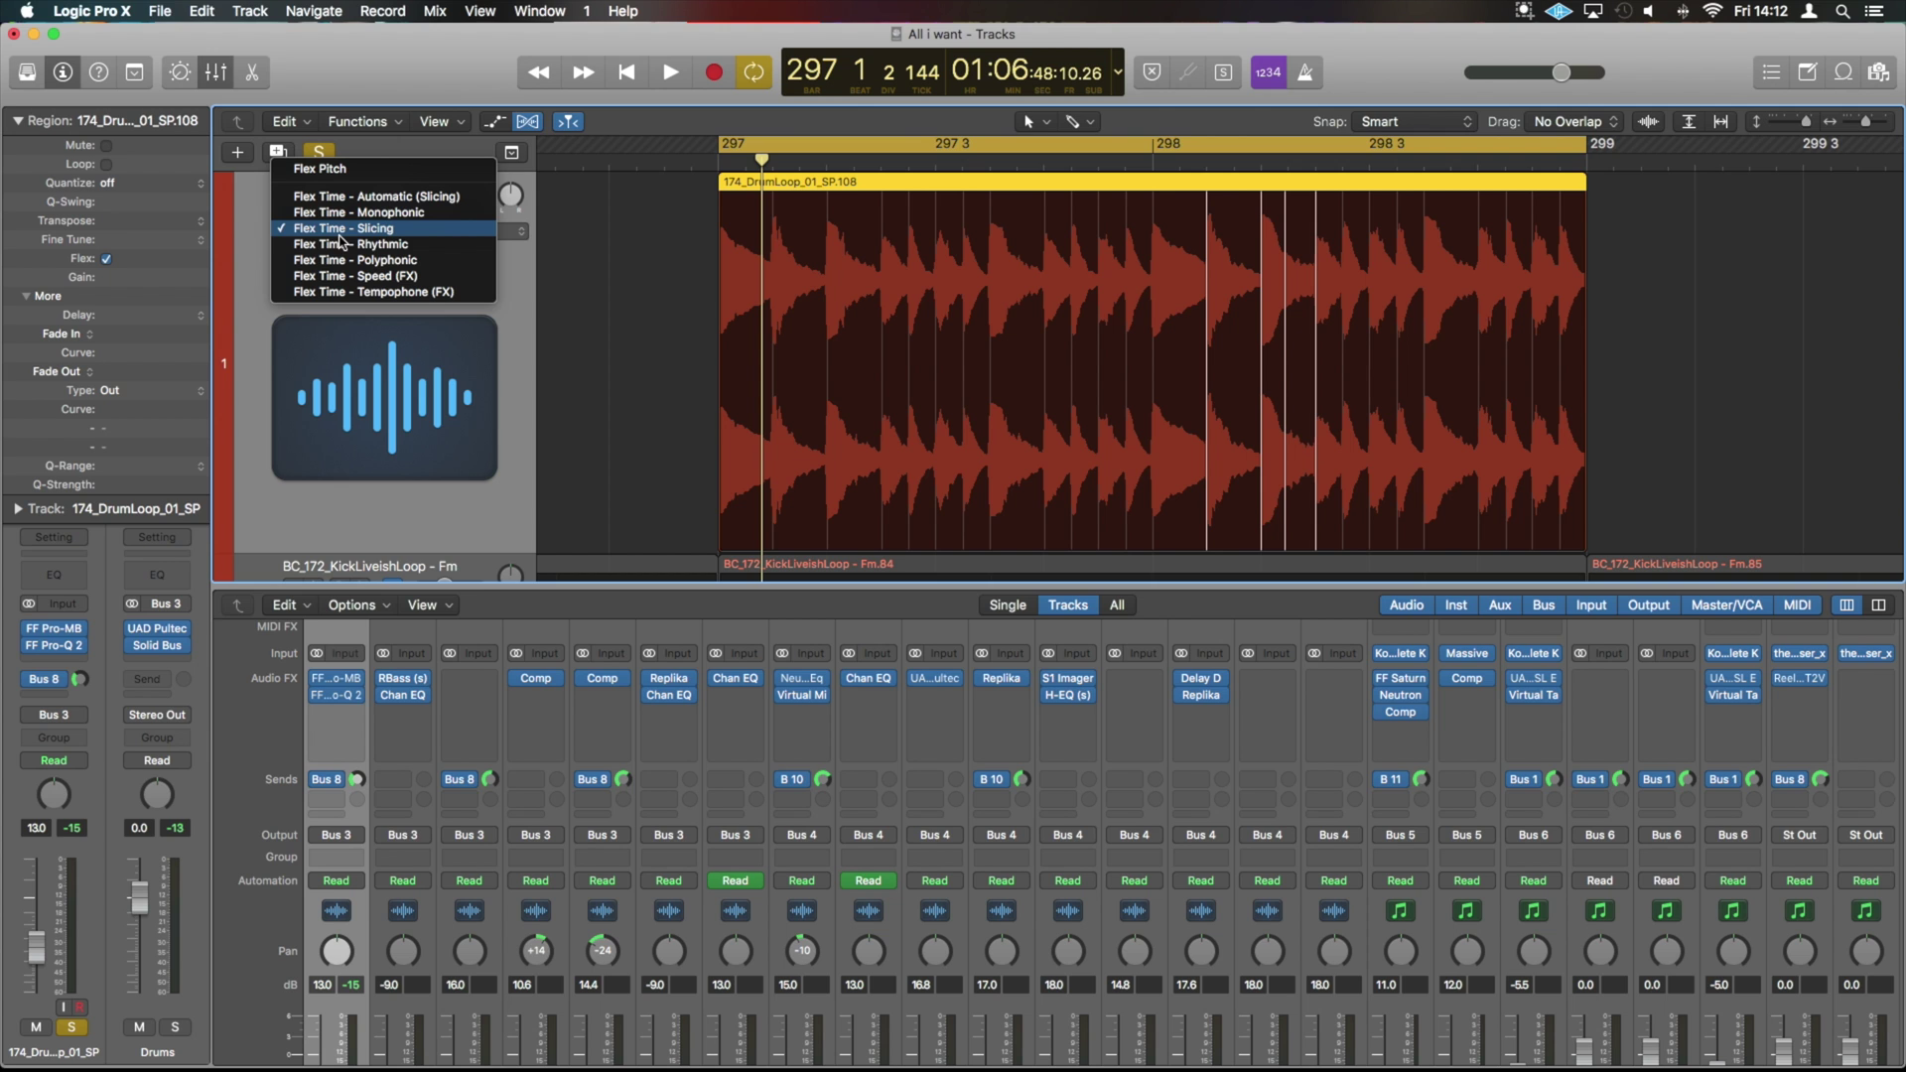
# - Set Monophonic flex mode and drag a flex marker from bar 298 left to about 297 4 3
pyautogui.click(360, 216)
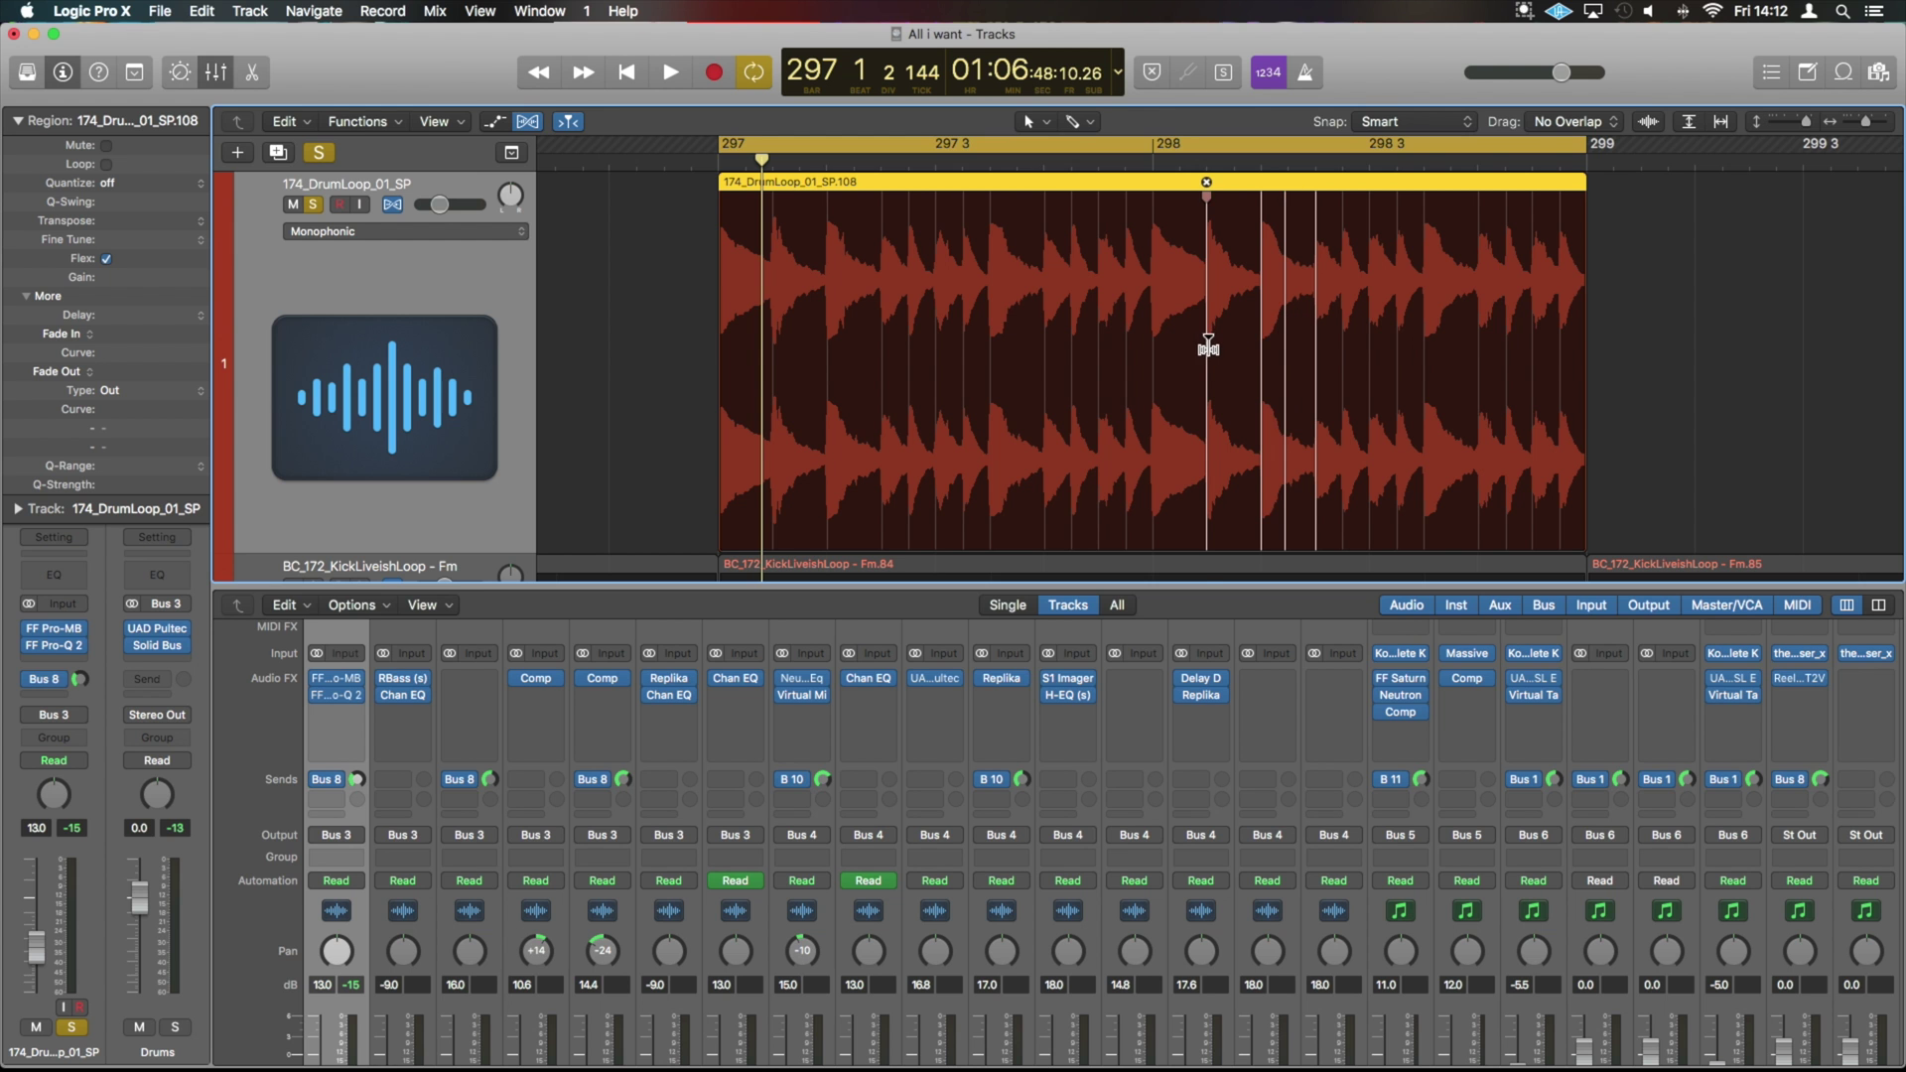
pyautogui.click(1201, 347)
pyautogui.moveTo(1201, 347)
pyautogui.mouseDown()
pyautogui.moveTo(1097, 363)
pyautogui.moveTo(1212, 348)
pyautogui.moveTo(1149, 359)
pyautogui.mouseUp()
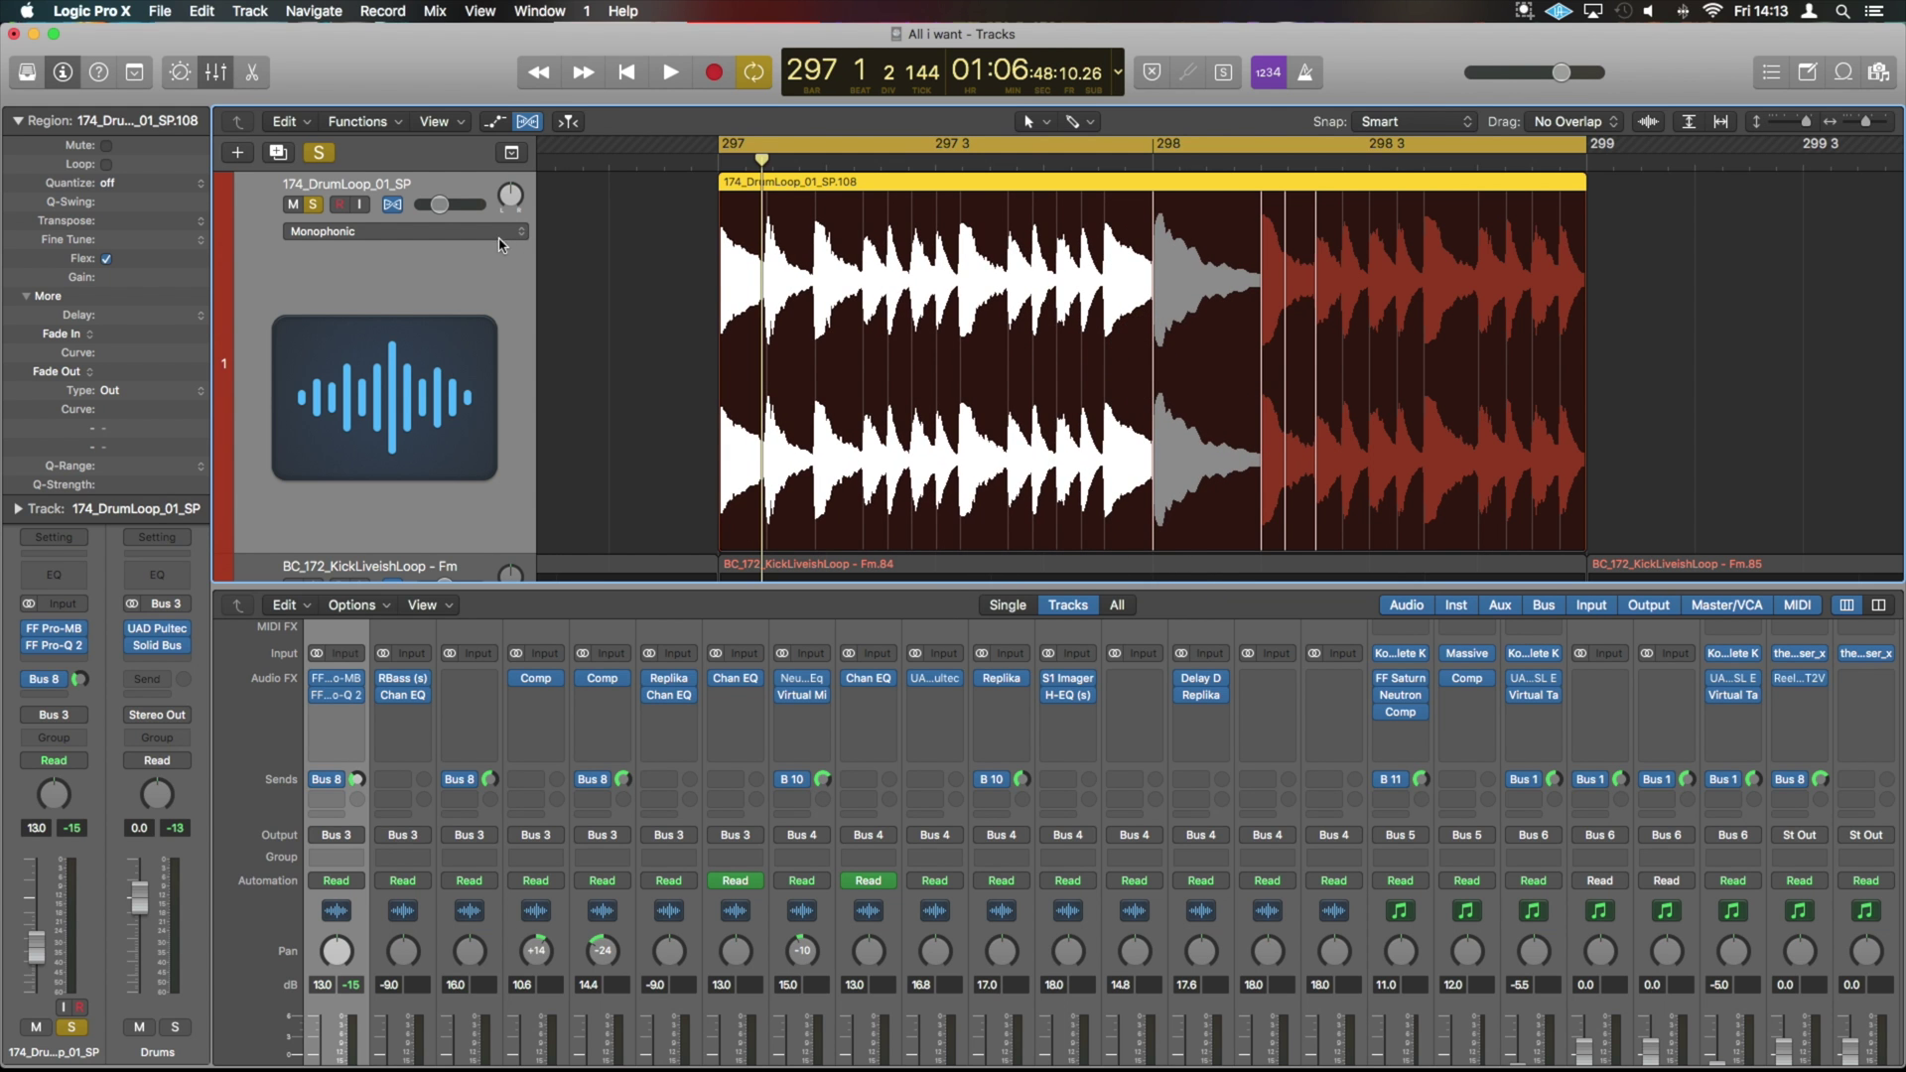
# - Toggle the flex mode to Slicing and back to Monophonic, then audition the flexed loop
pyautogui.click(455, 231)
pyautogui.click(454, 215)
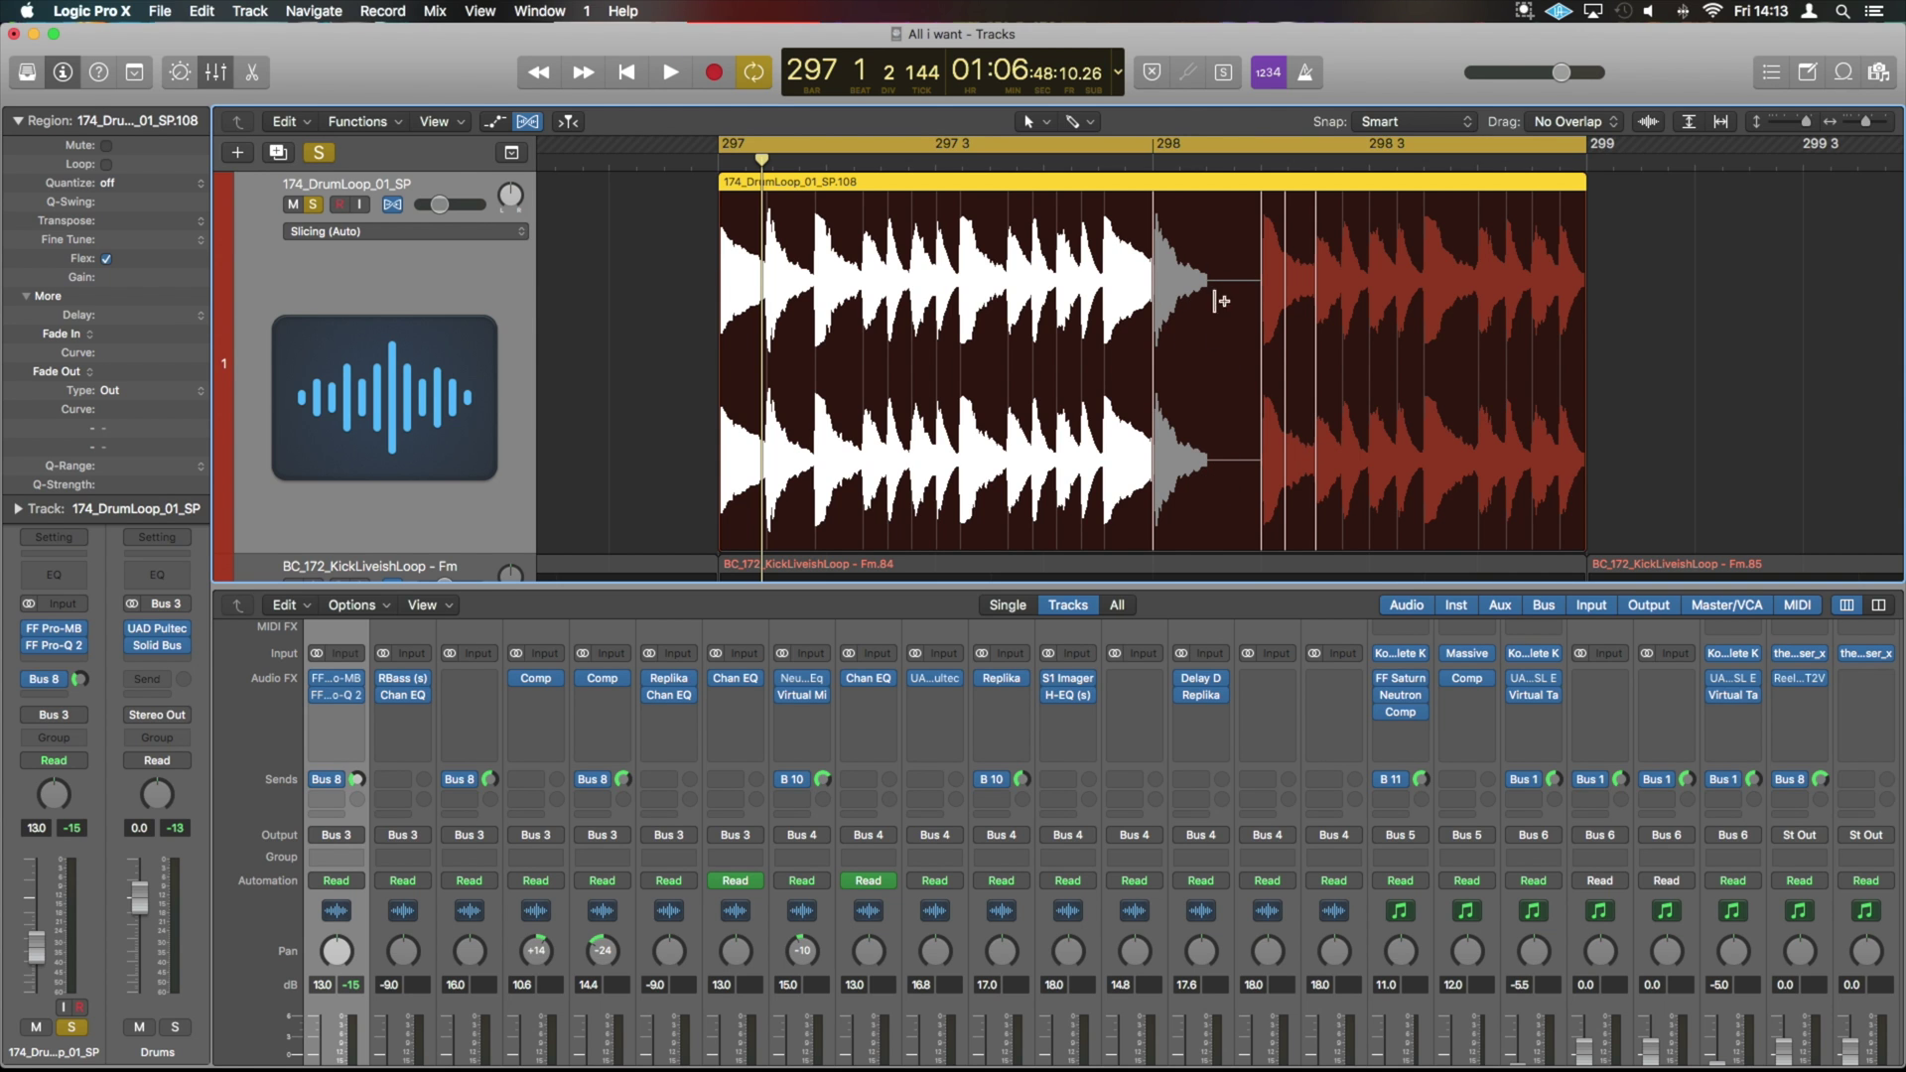
pyautogui.click(488, 241)
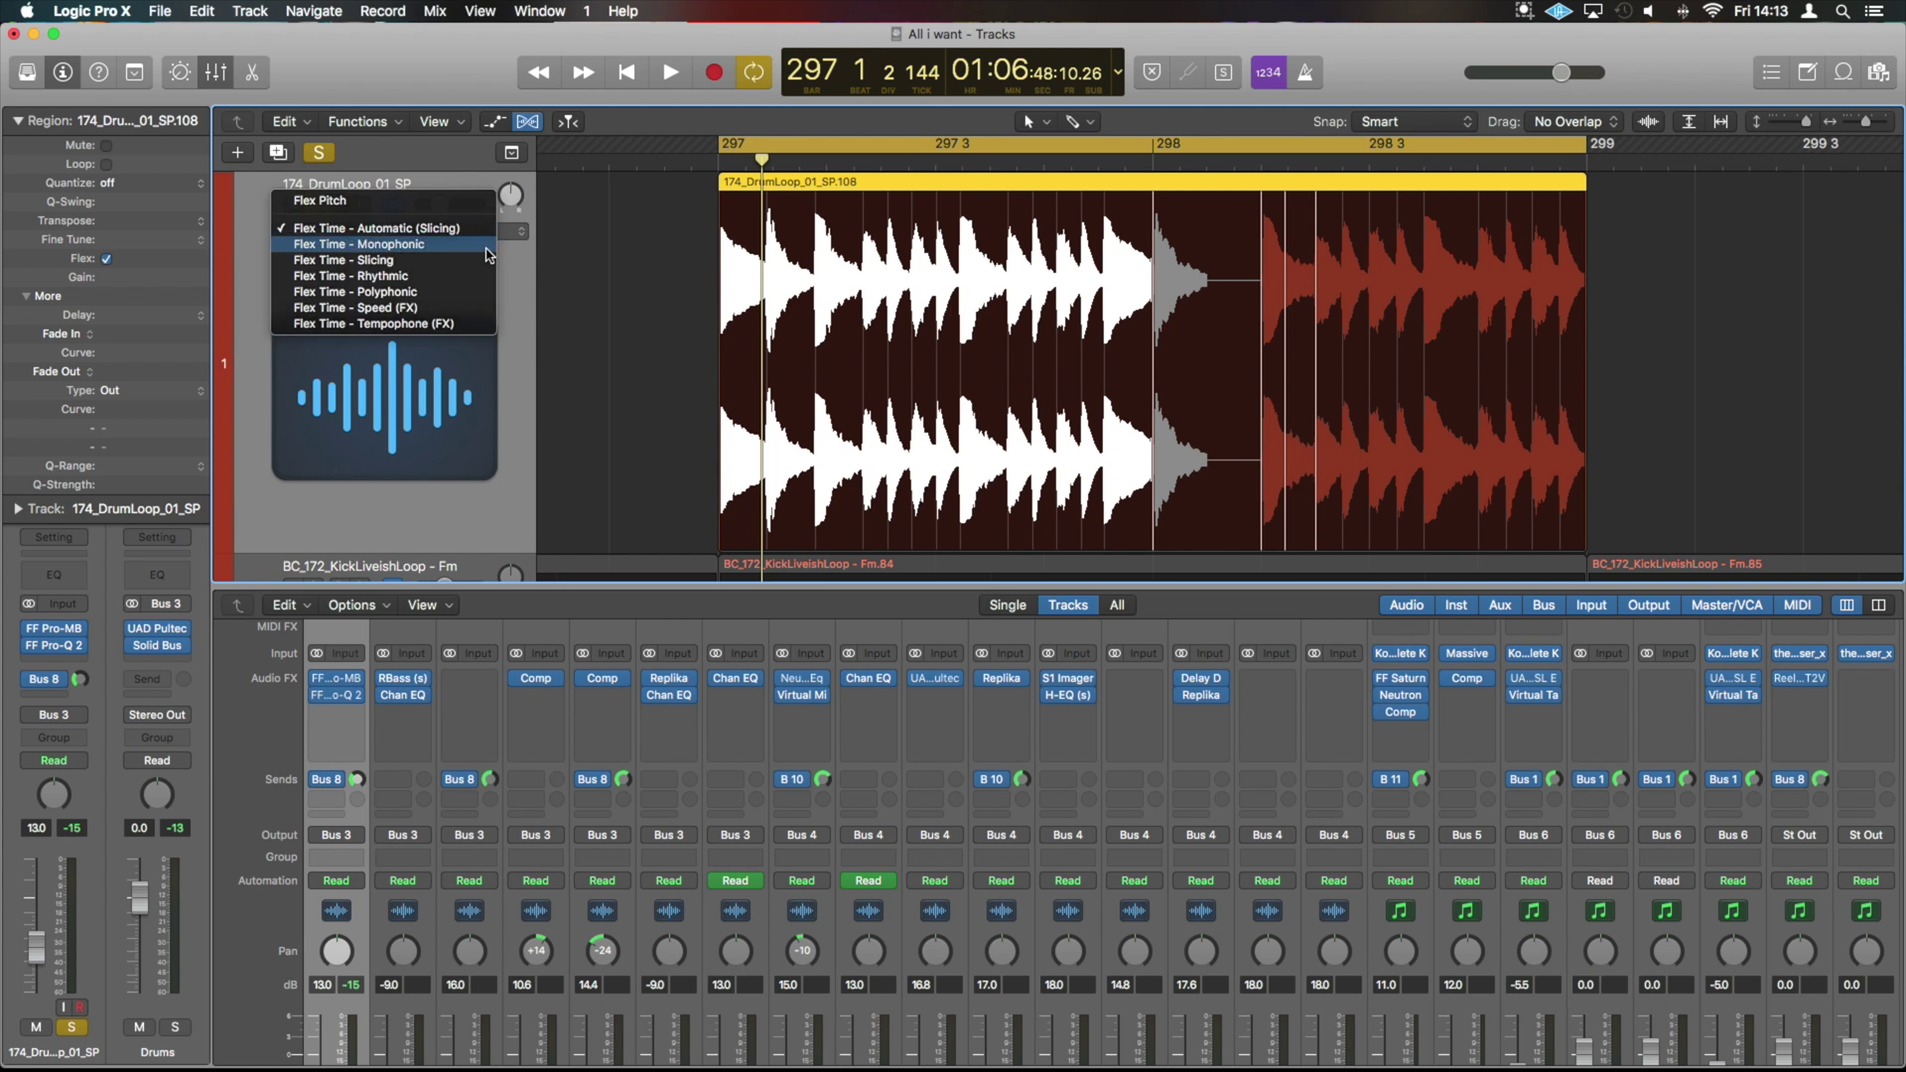
pyautogui.click(476, 223)
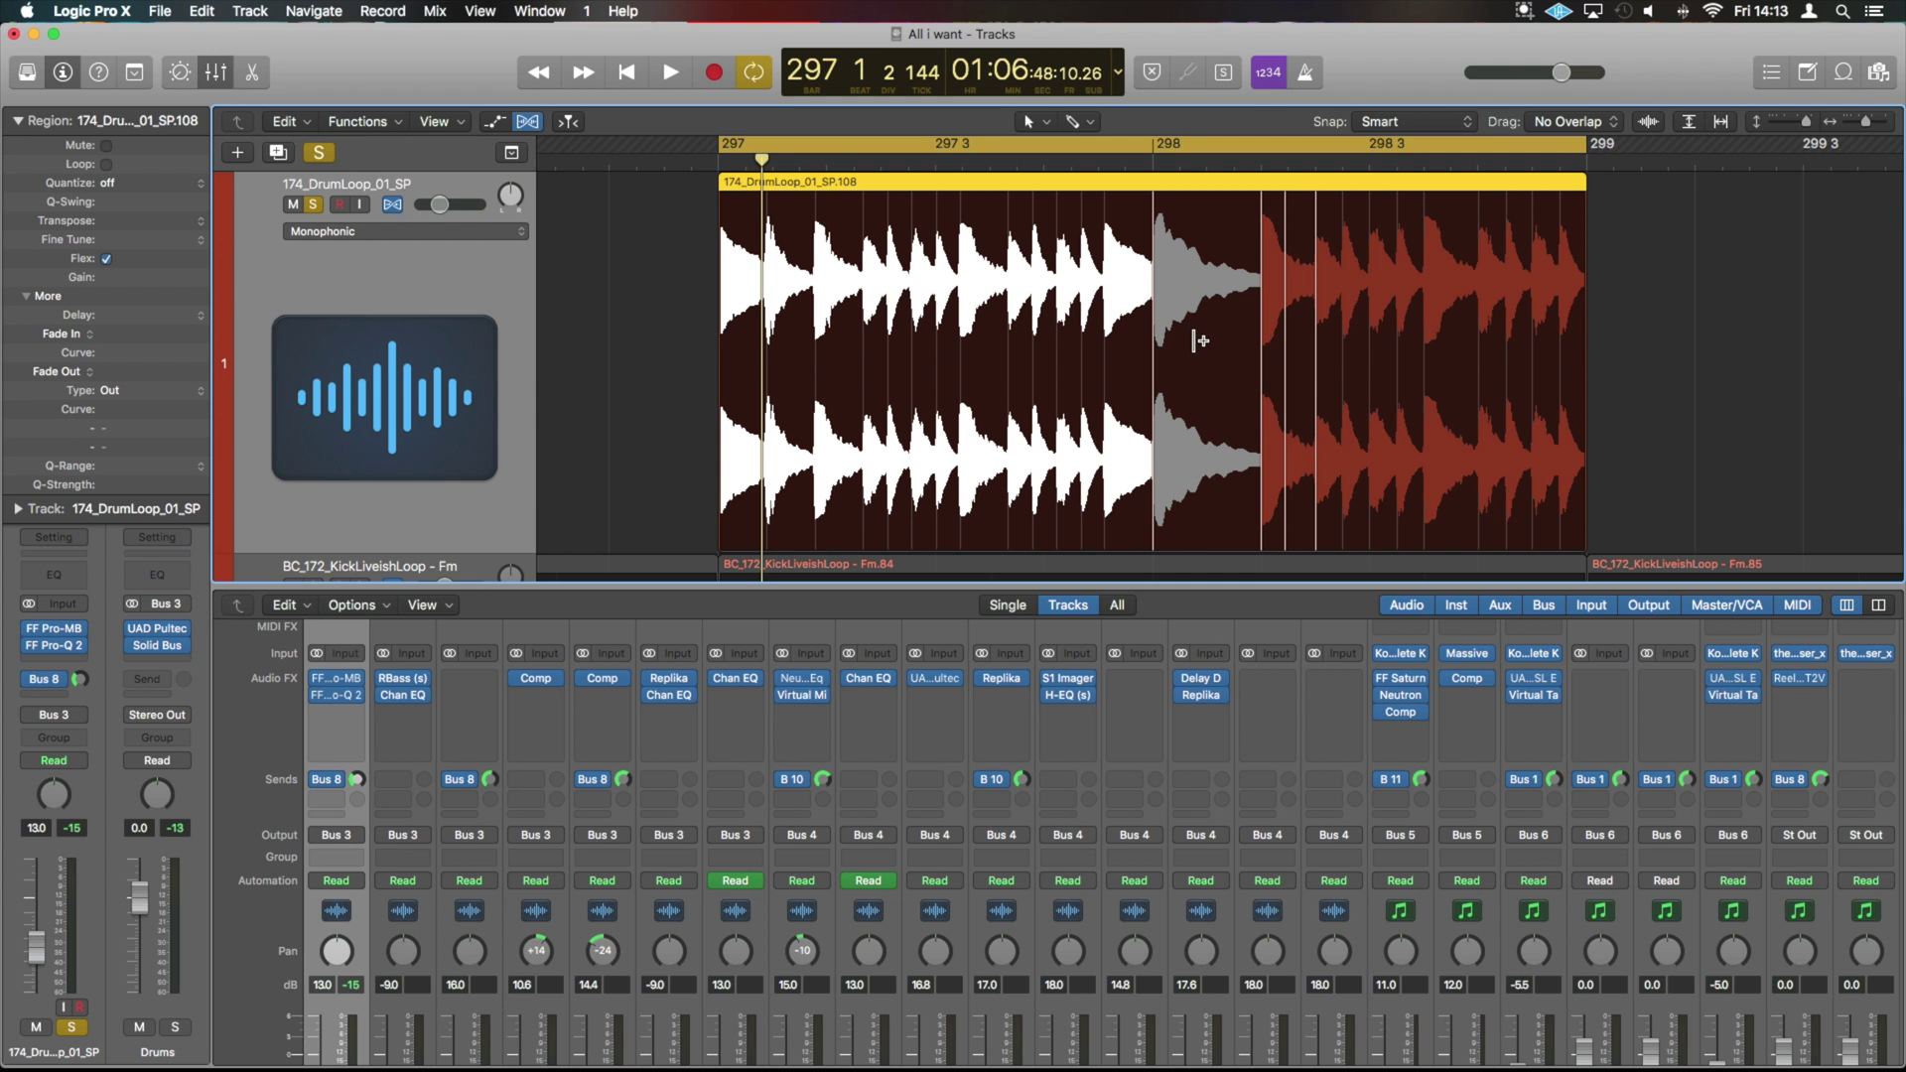
pyautogui.press('space')
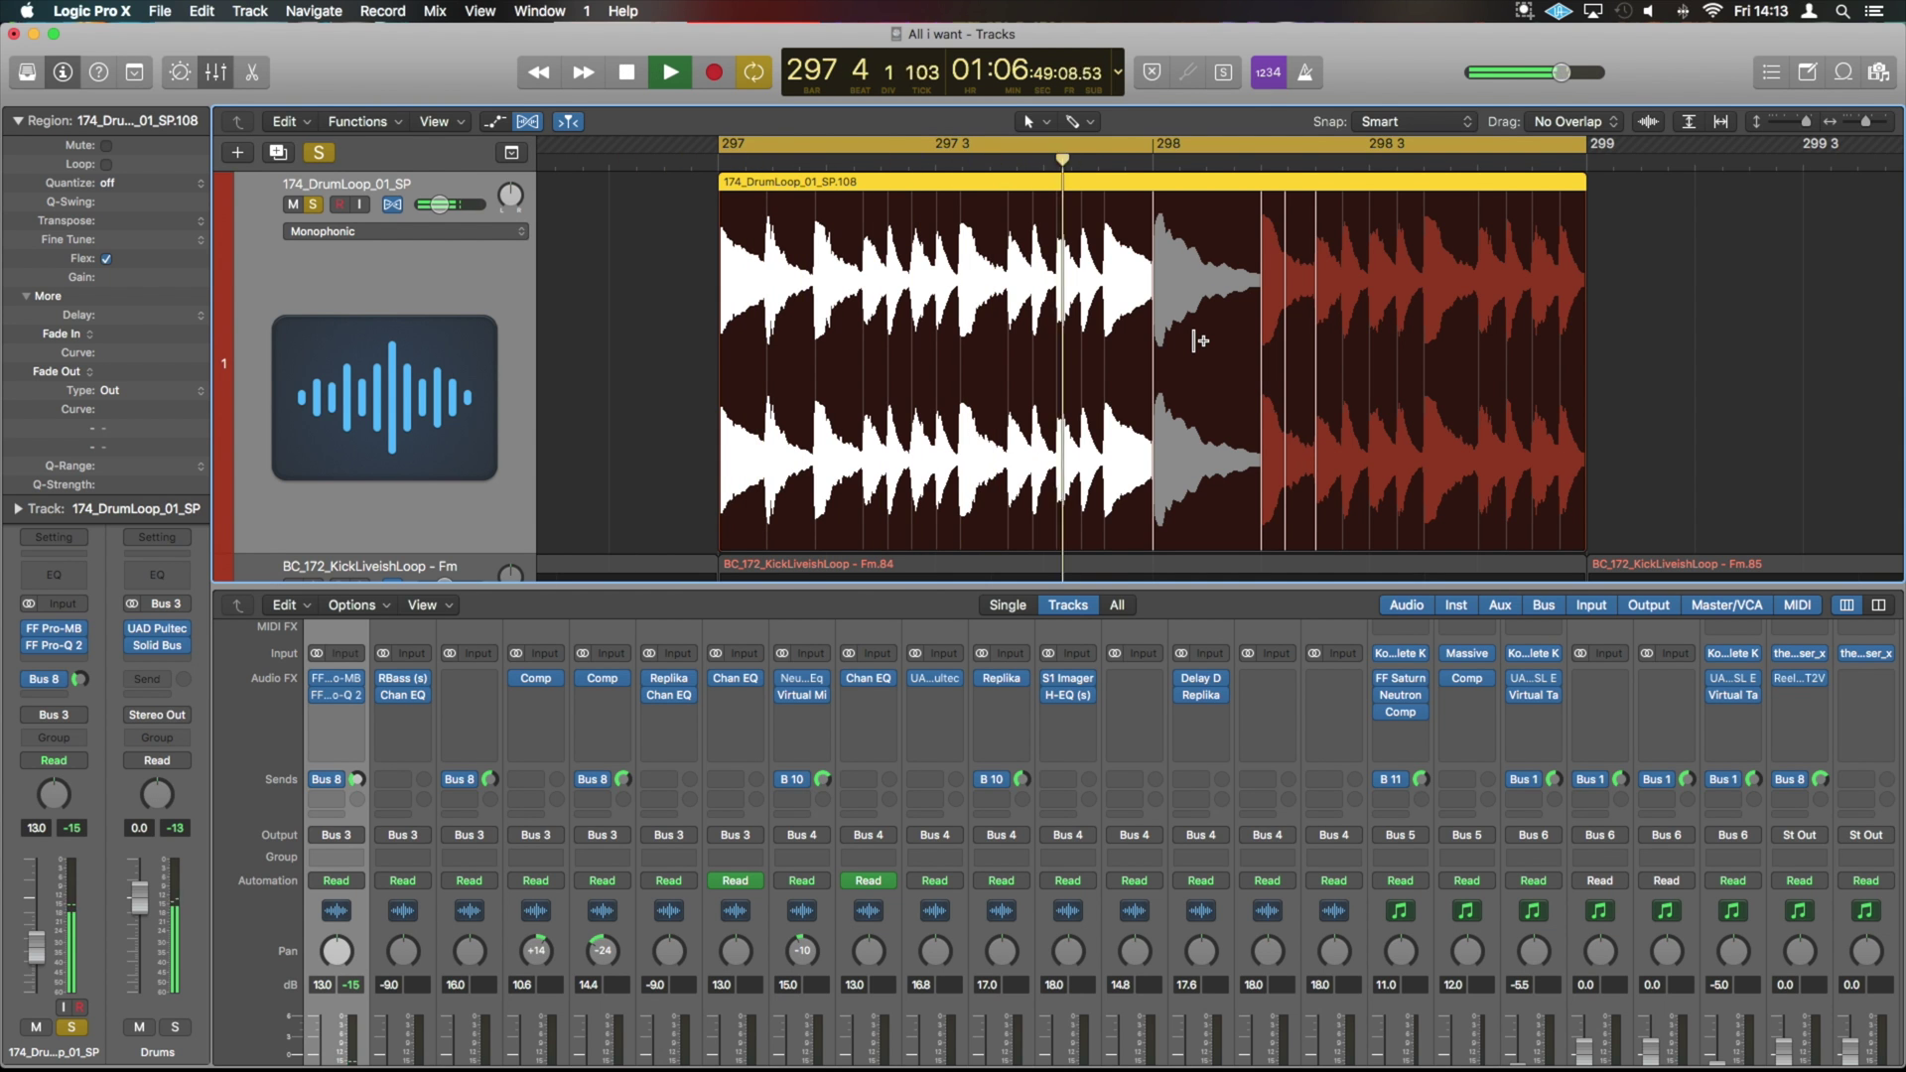
pyautogui.press('space')
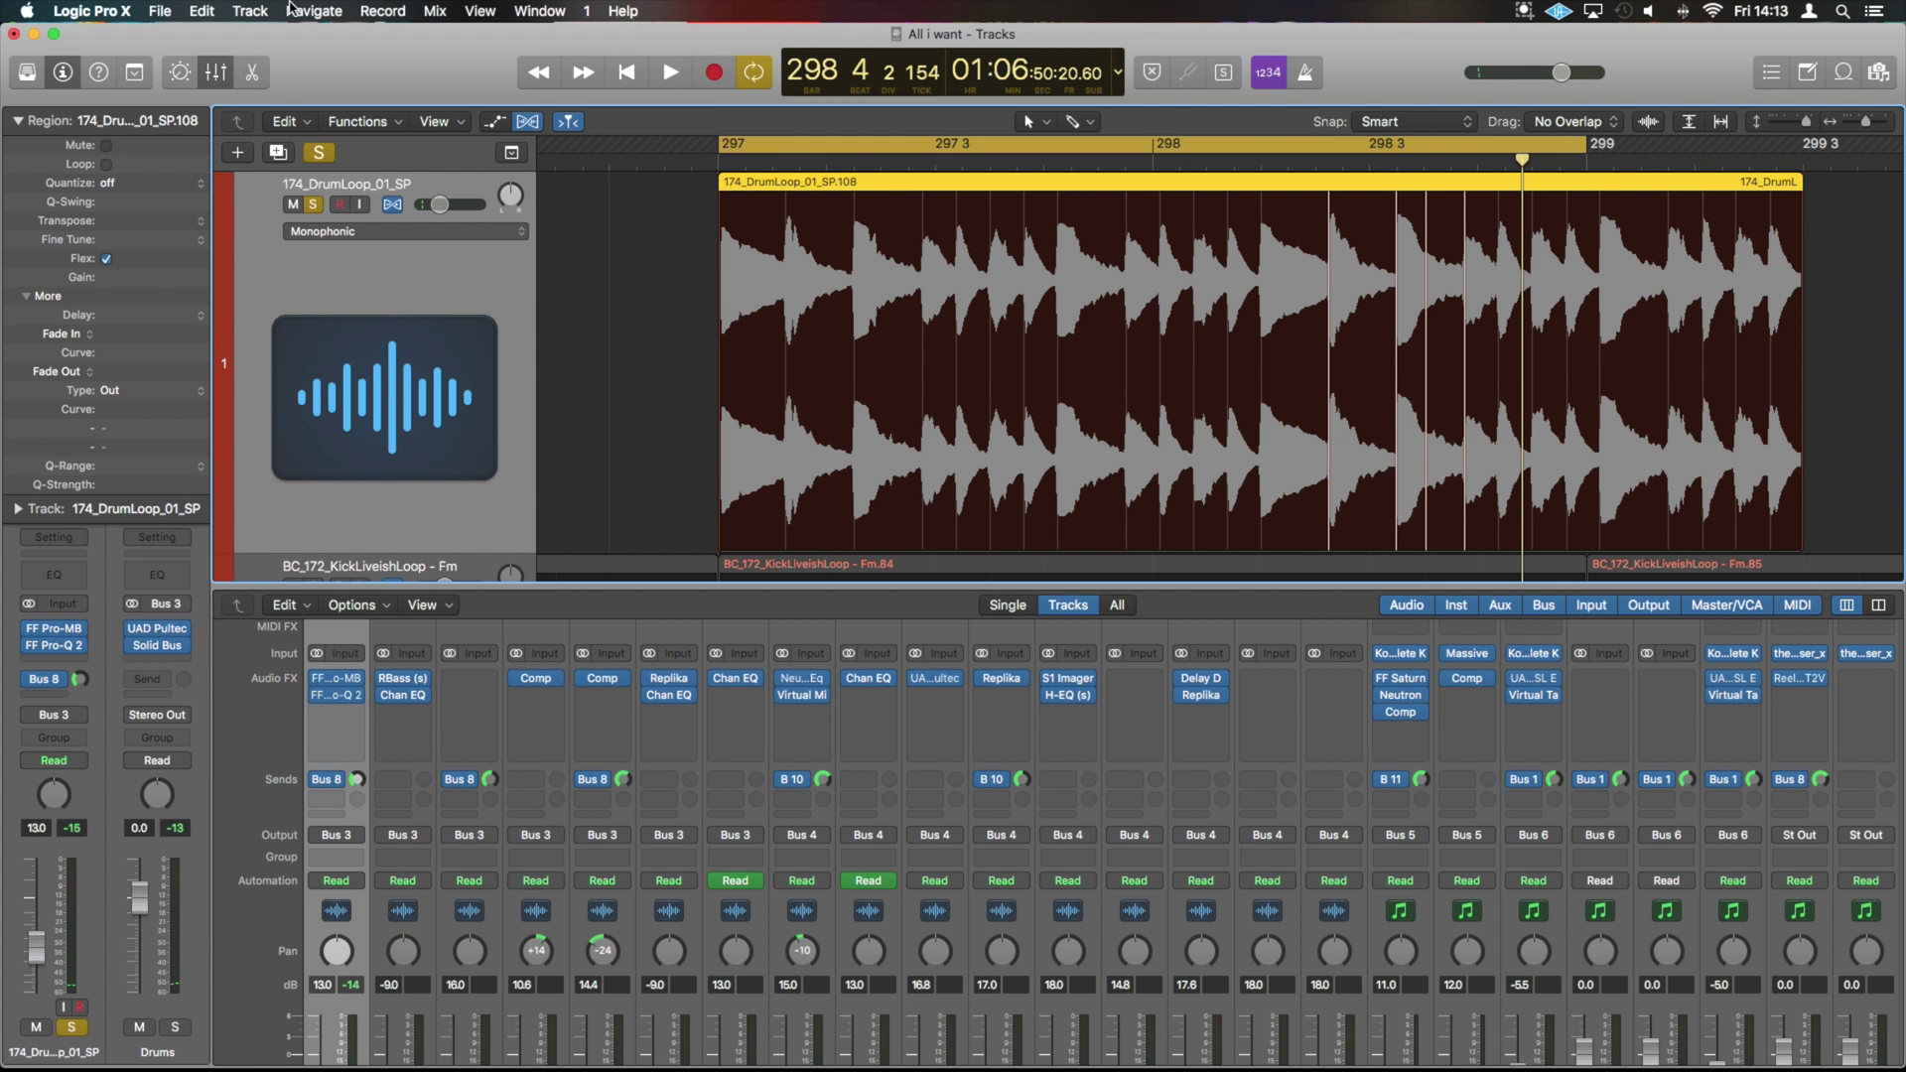
pyautogui.click(209, 11)
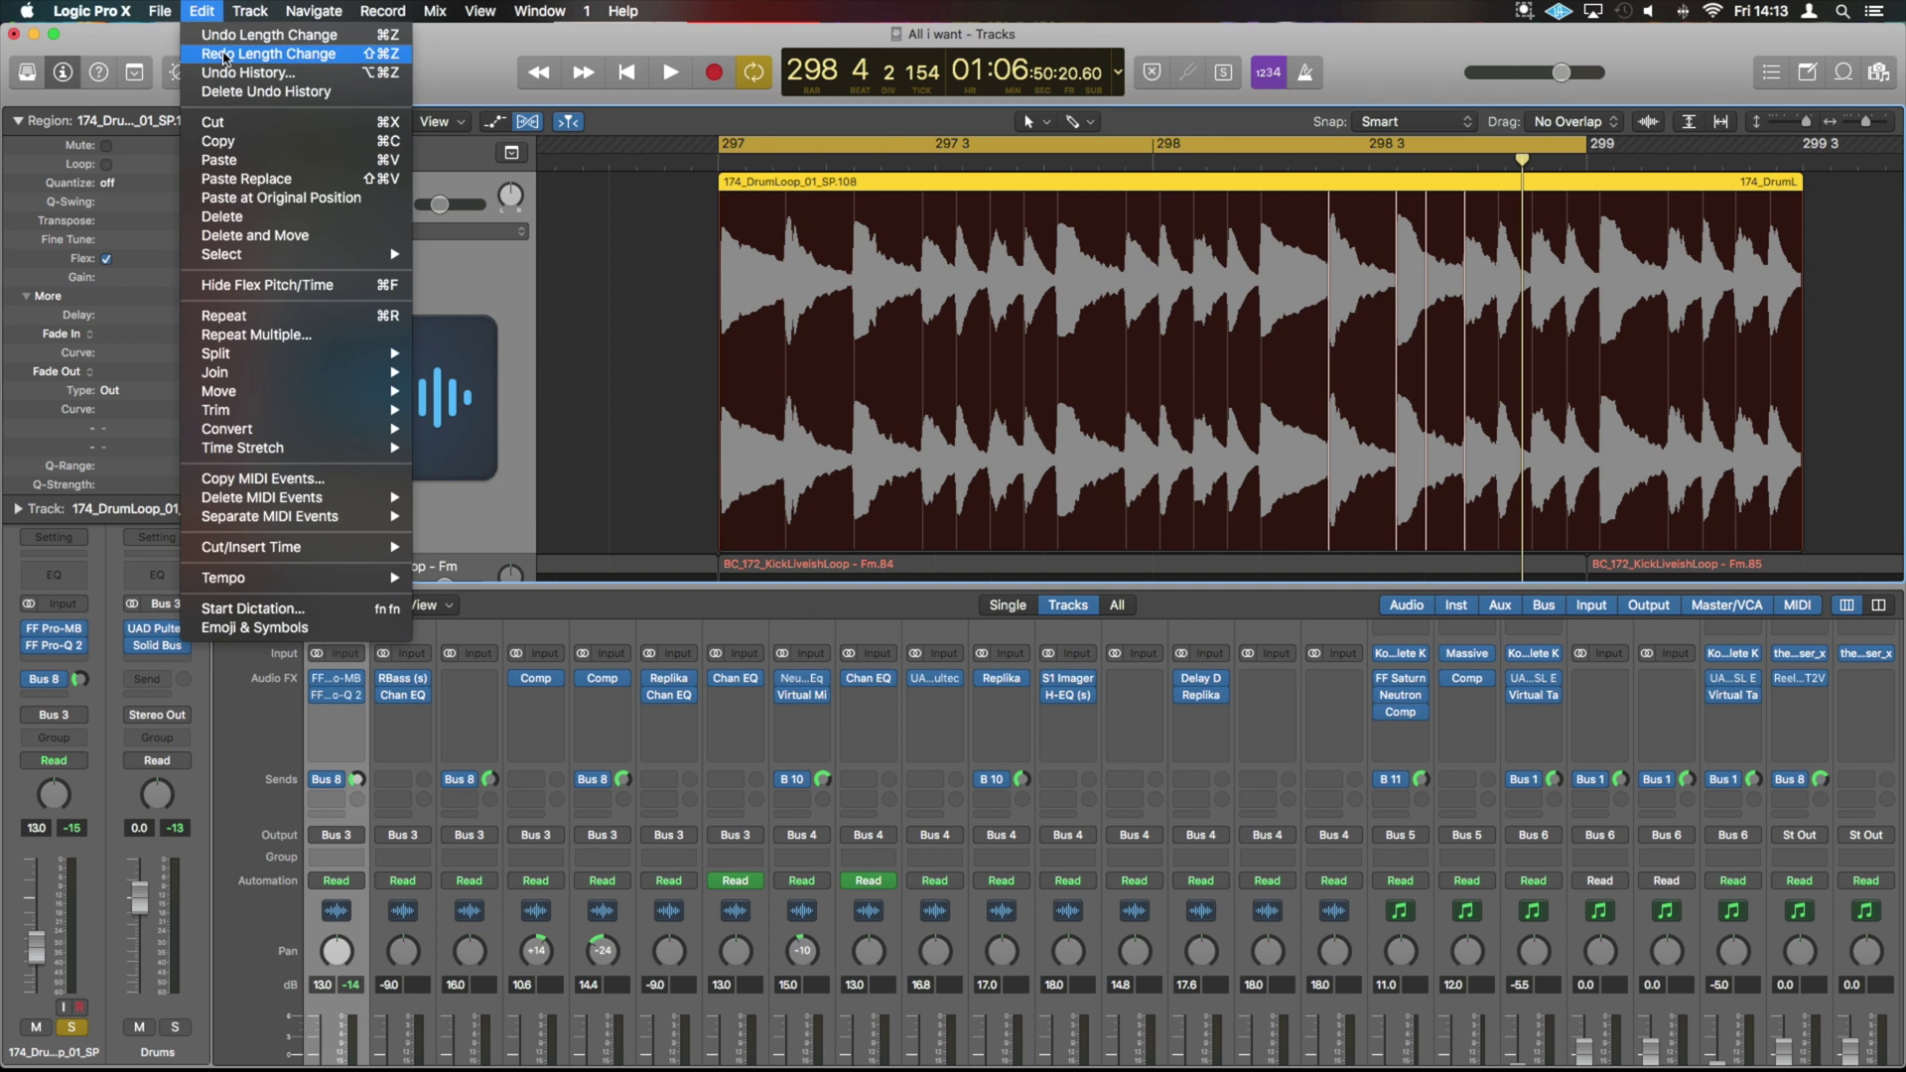
# - Redo the region length change, switch to Slicing flex mode, and try a flex marker on a transient
pyautogui.click(223, 57)
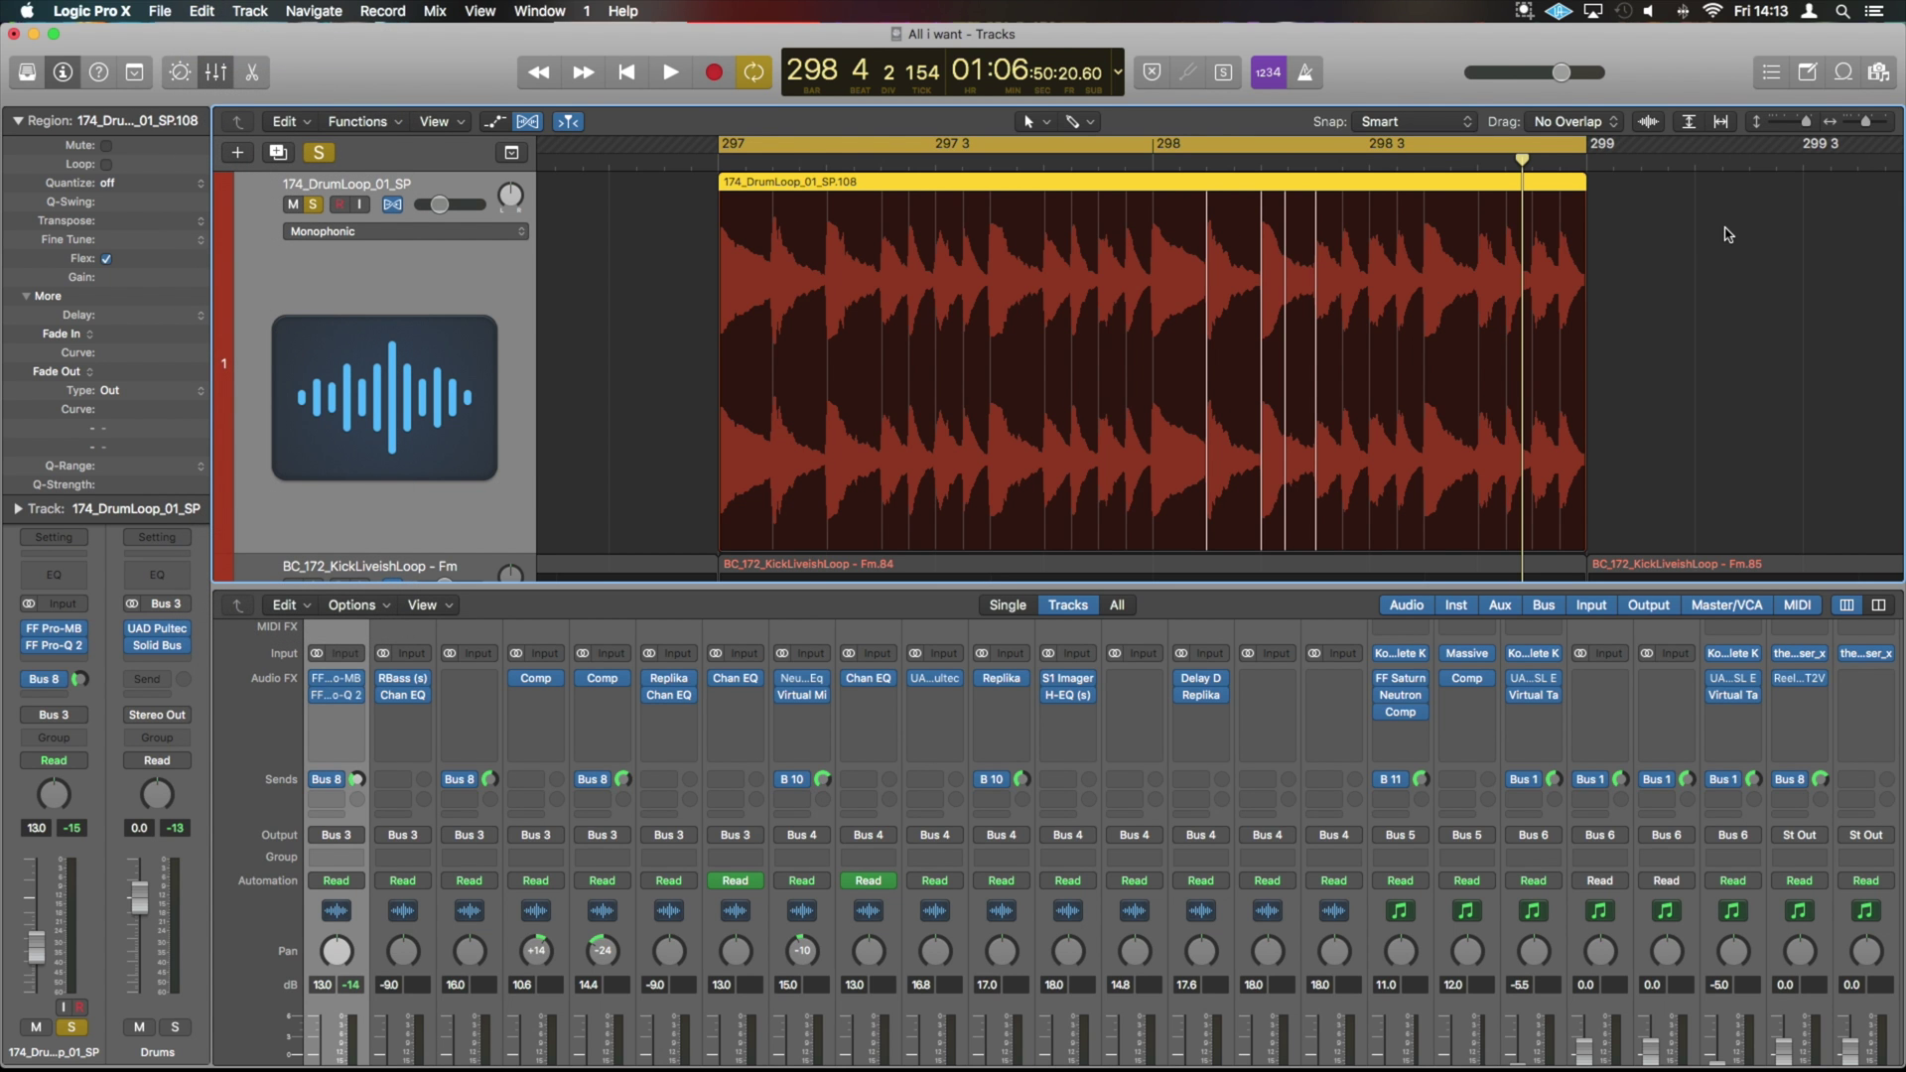
pyautogui.click(474, 232)
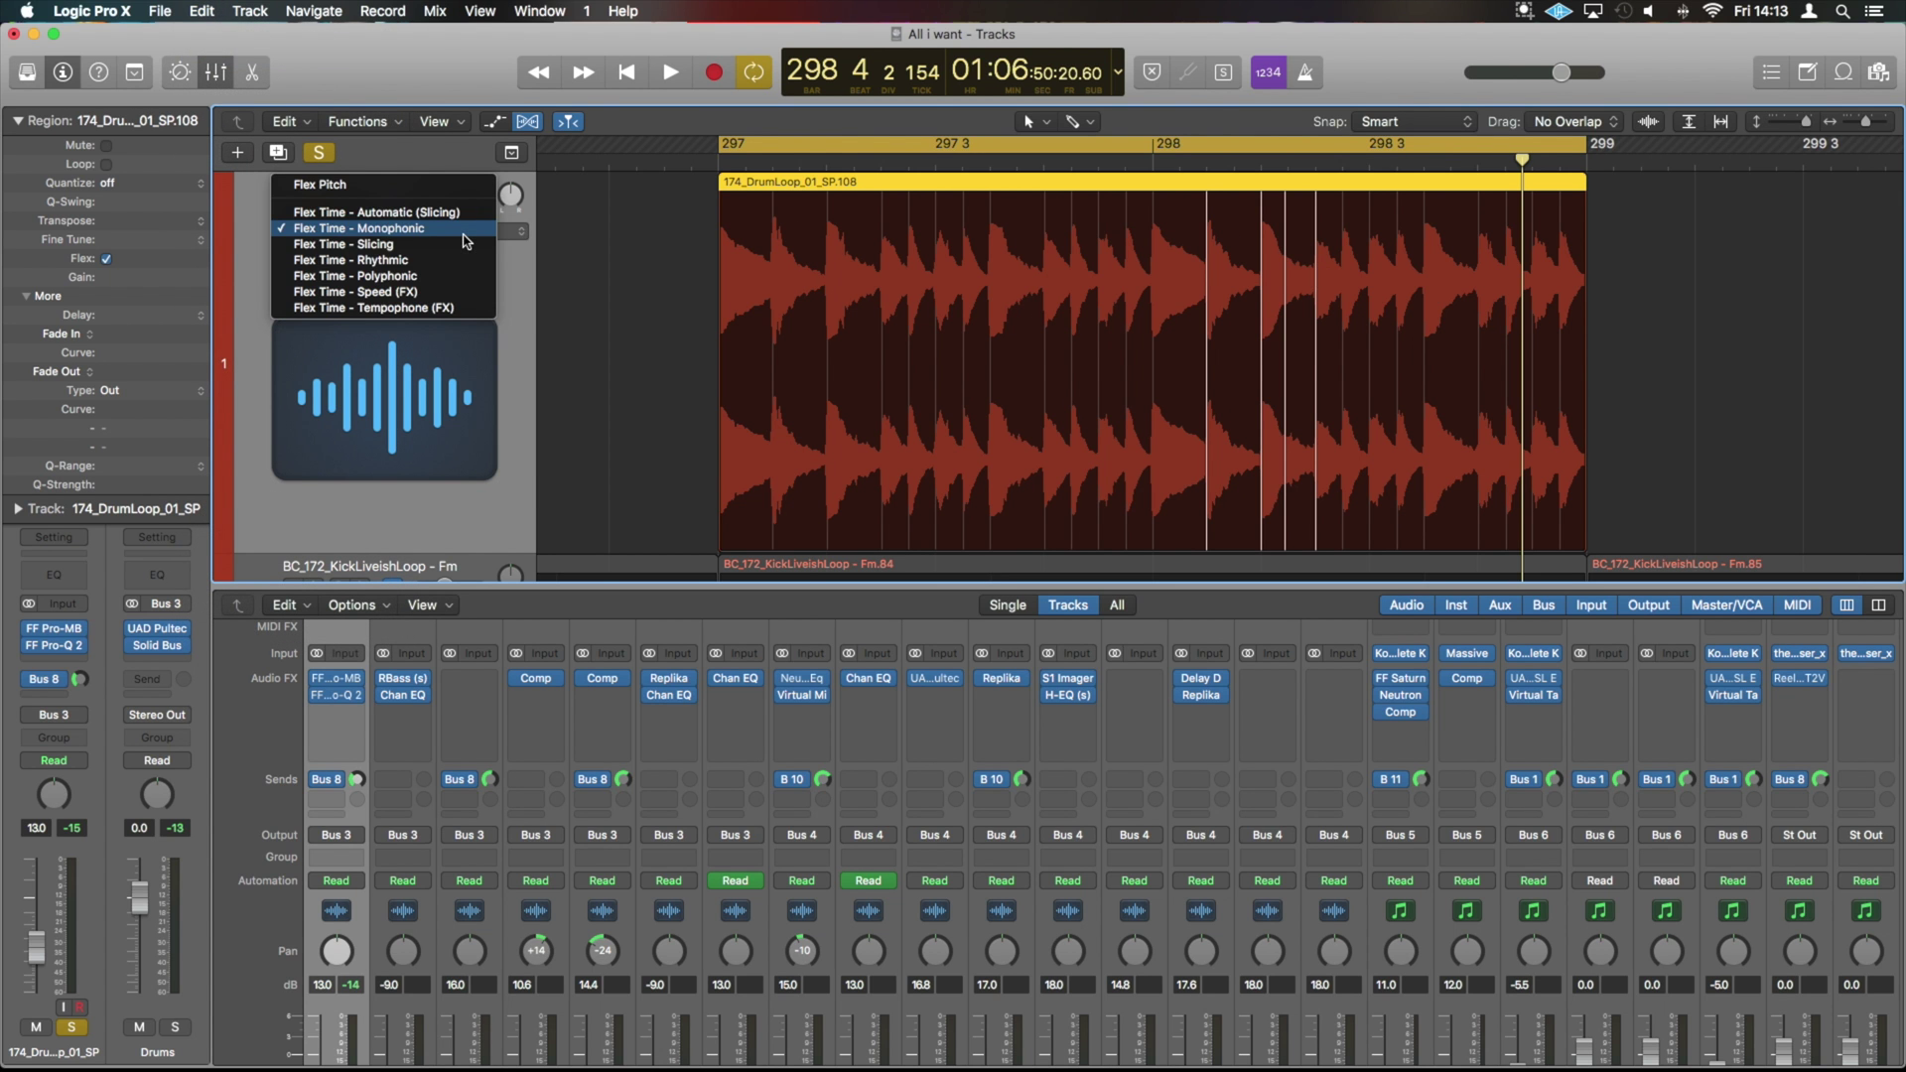
pyautogui.click(464, 245)
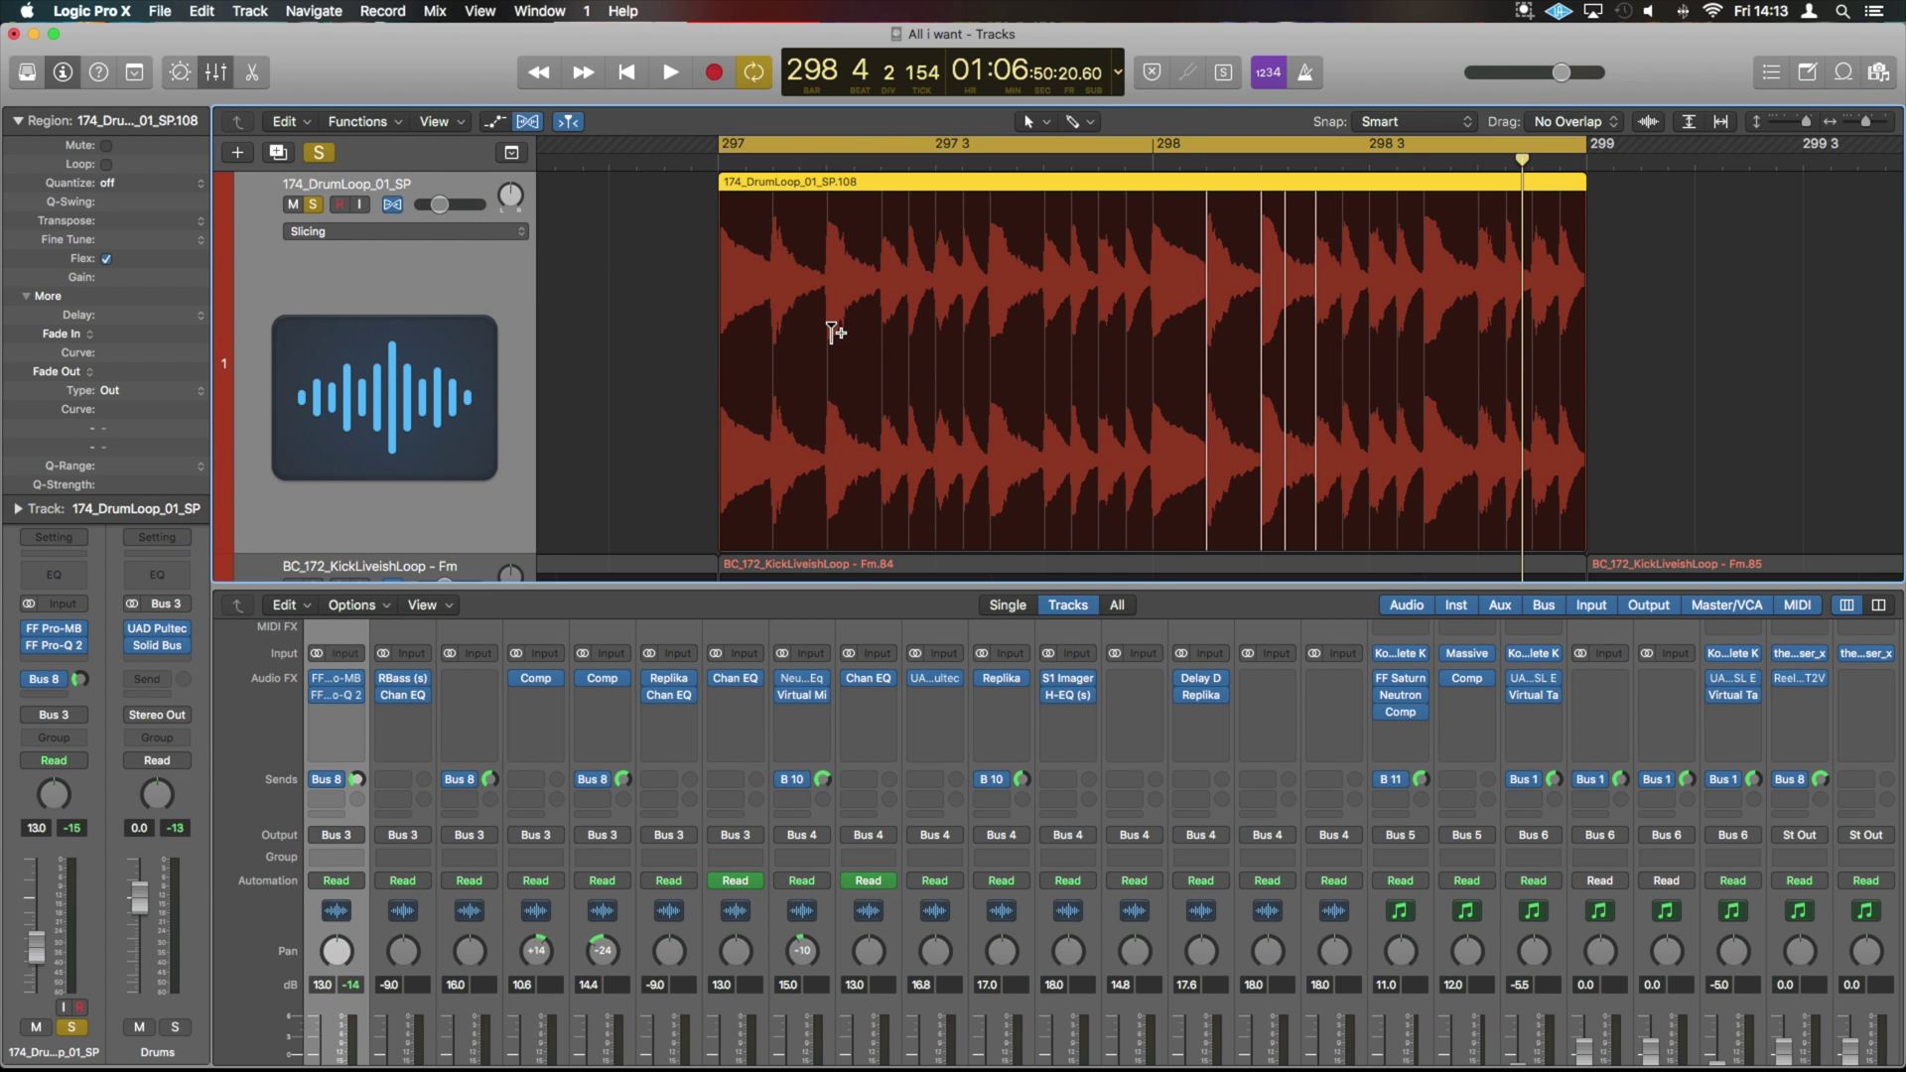
pyautogui.click(829, 334)
pyautogui.moveTo(828, 334)
pyautogui.mouseDown()
pyautogui.moveTo(955, 334)
pyautogui.moveTo(829, 333)
pyautogui.mouseUp()
# - Switch to Rhythmic flex mode and drag a new flex marker right, then slightly earlier, while auditioning
pyautogui.click(407, 231)
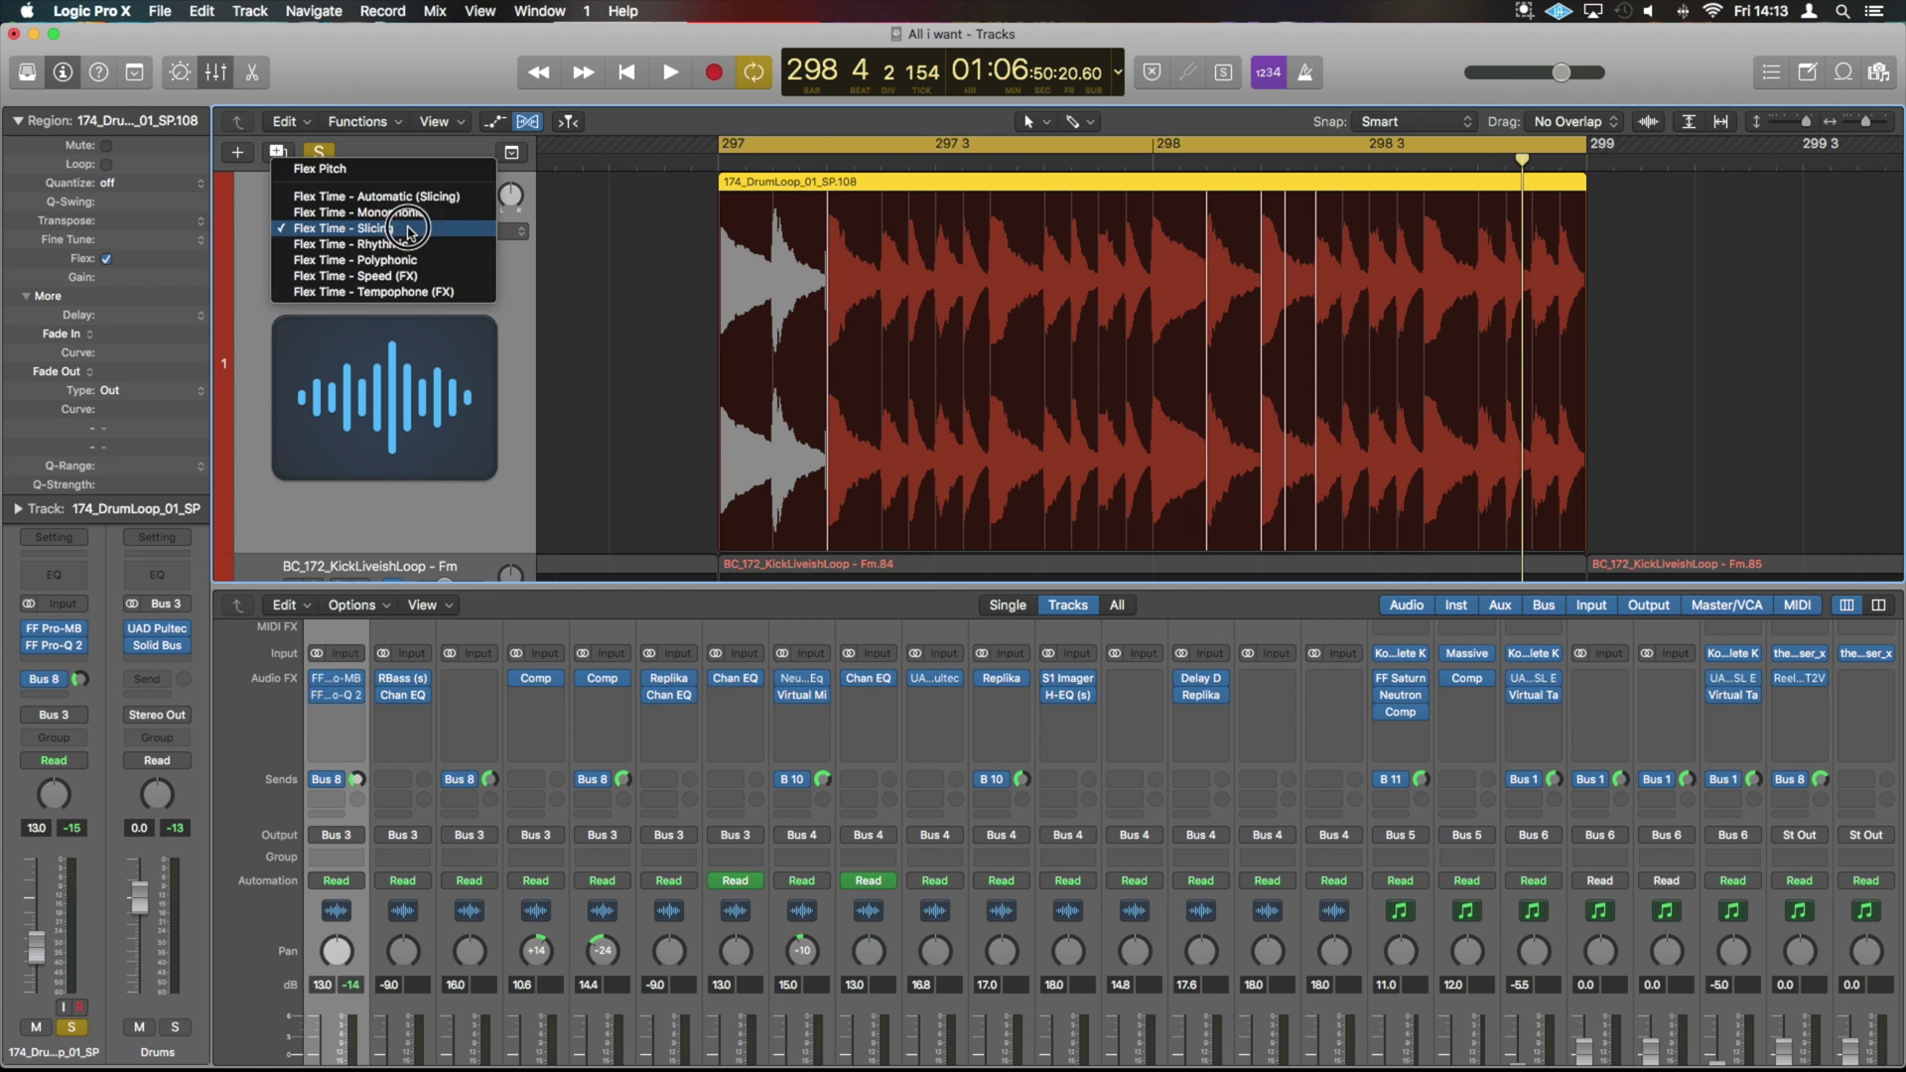
pyautogui.click(418, 244)
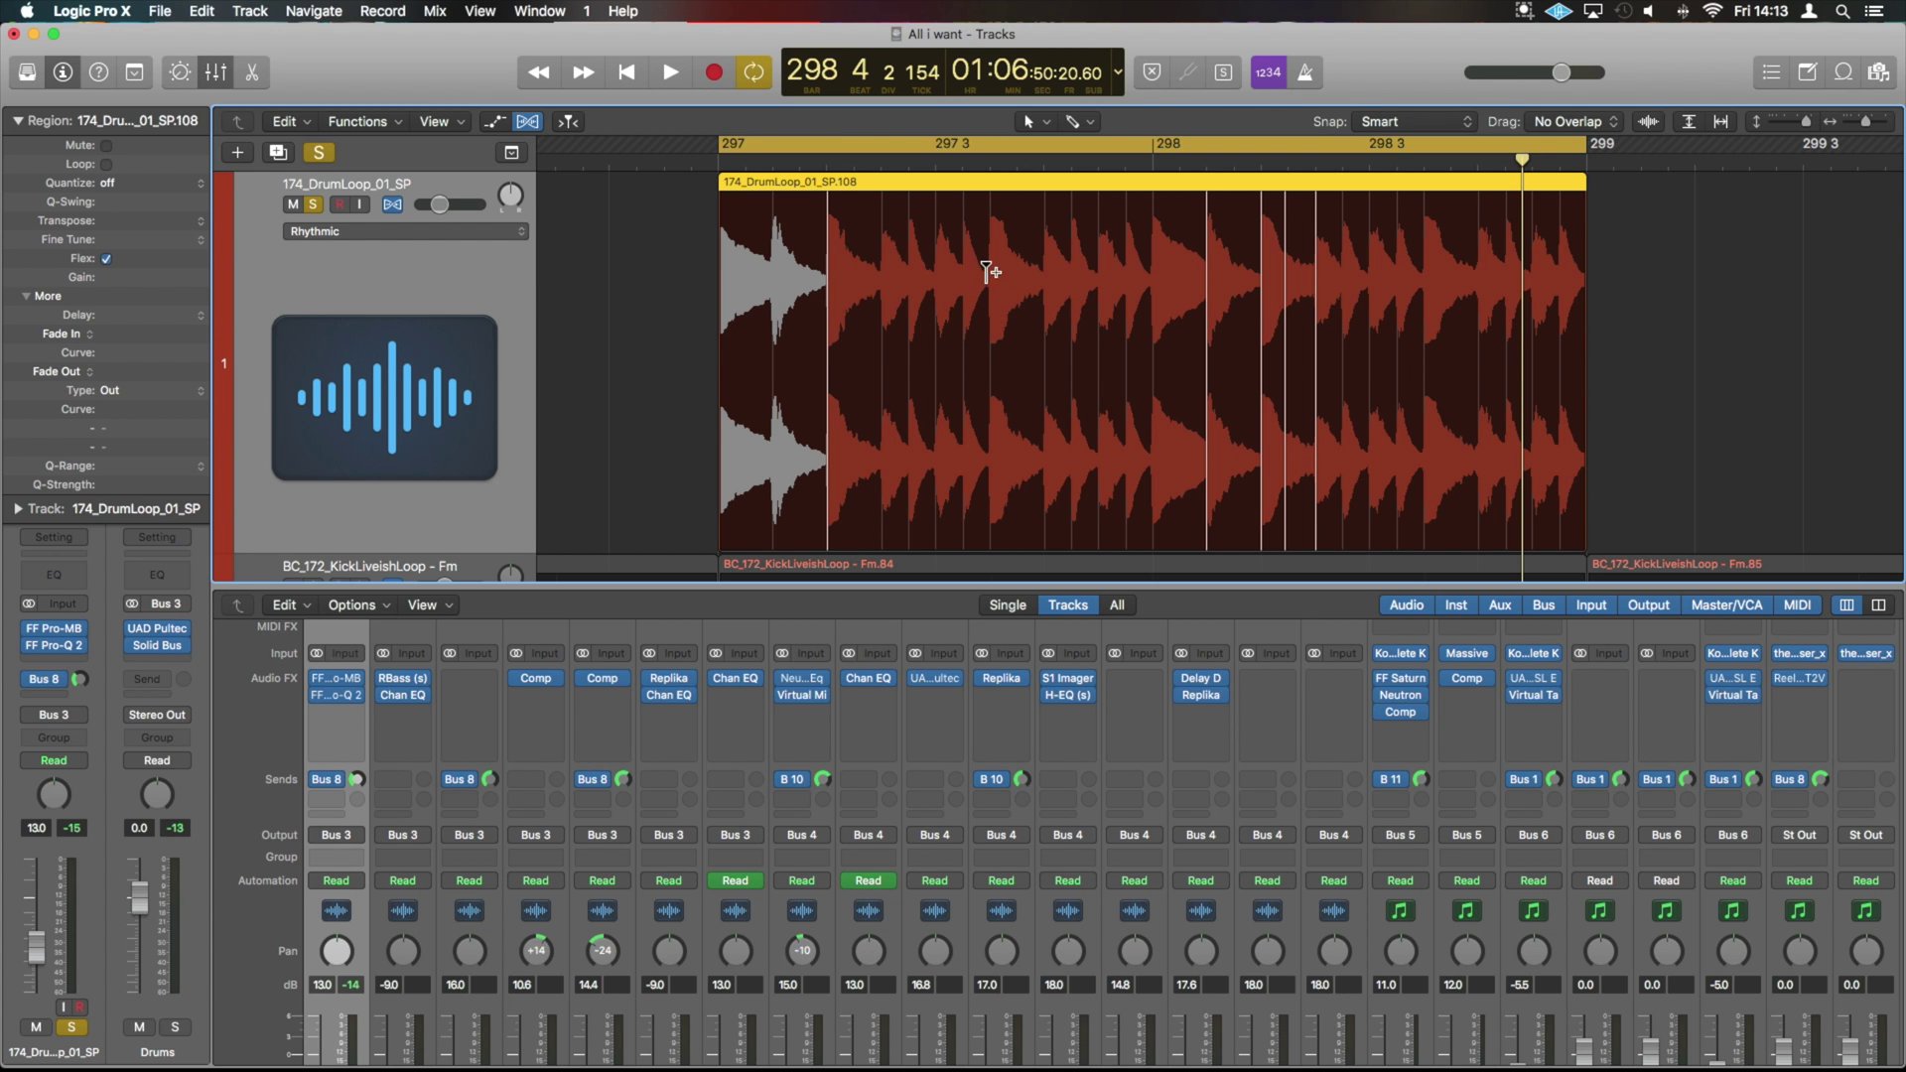
pyautogui.click(996, 419)
pyautogui.moveTo(996, 418); pyautogui.dragTo(1025, 417)
pyautogui.press('space')
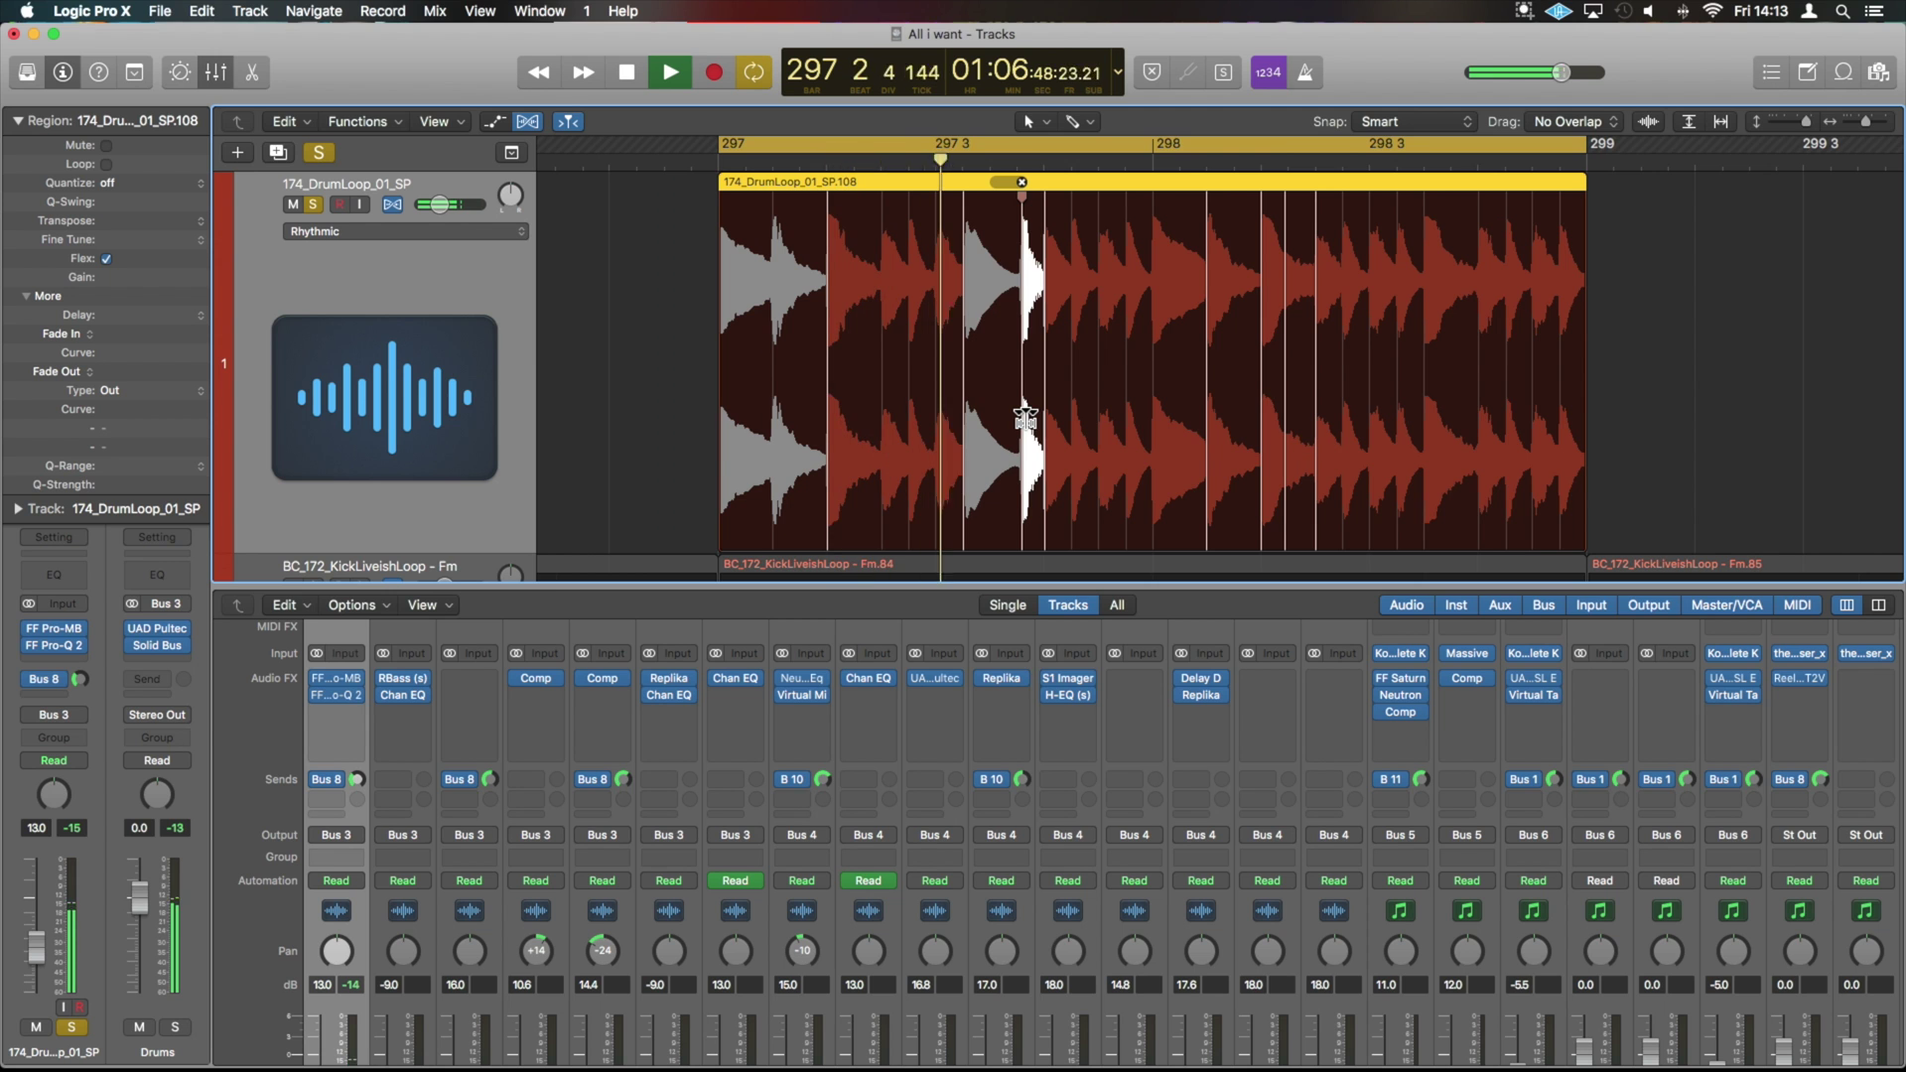
pyautogui.moveTo(1023, 419); pyautogui.dragTo(990, 421)
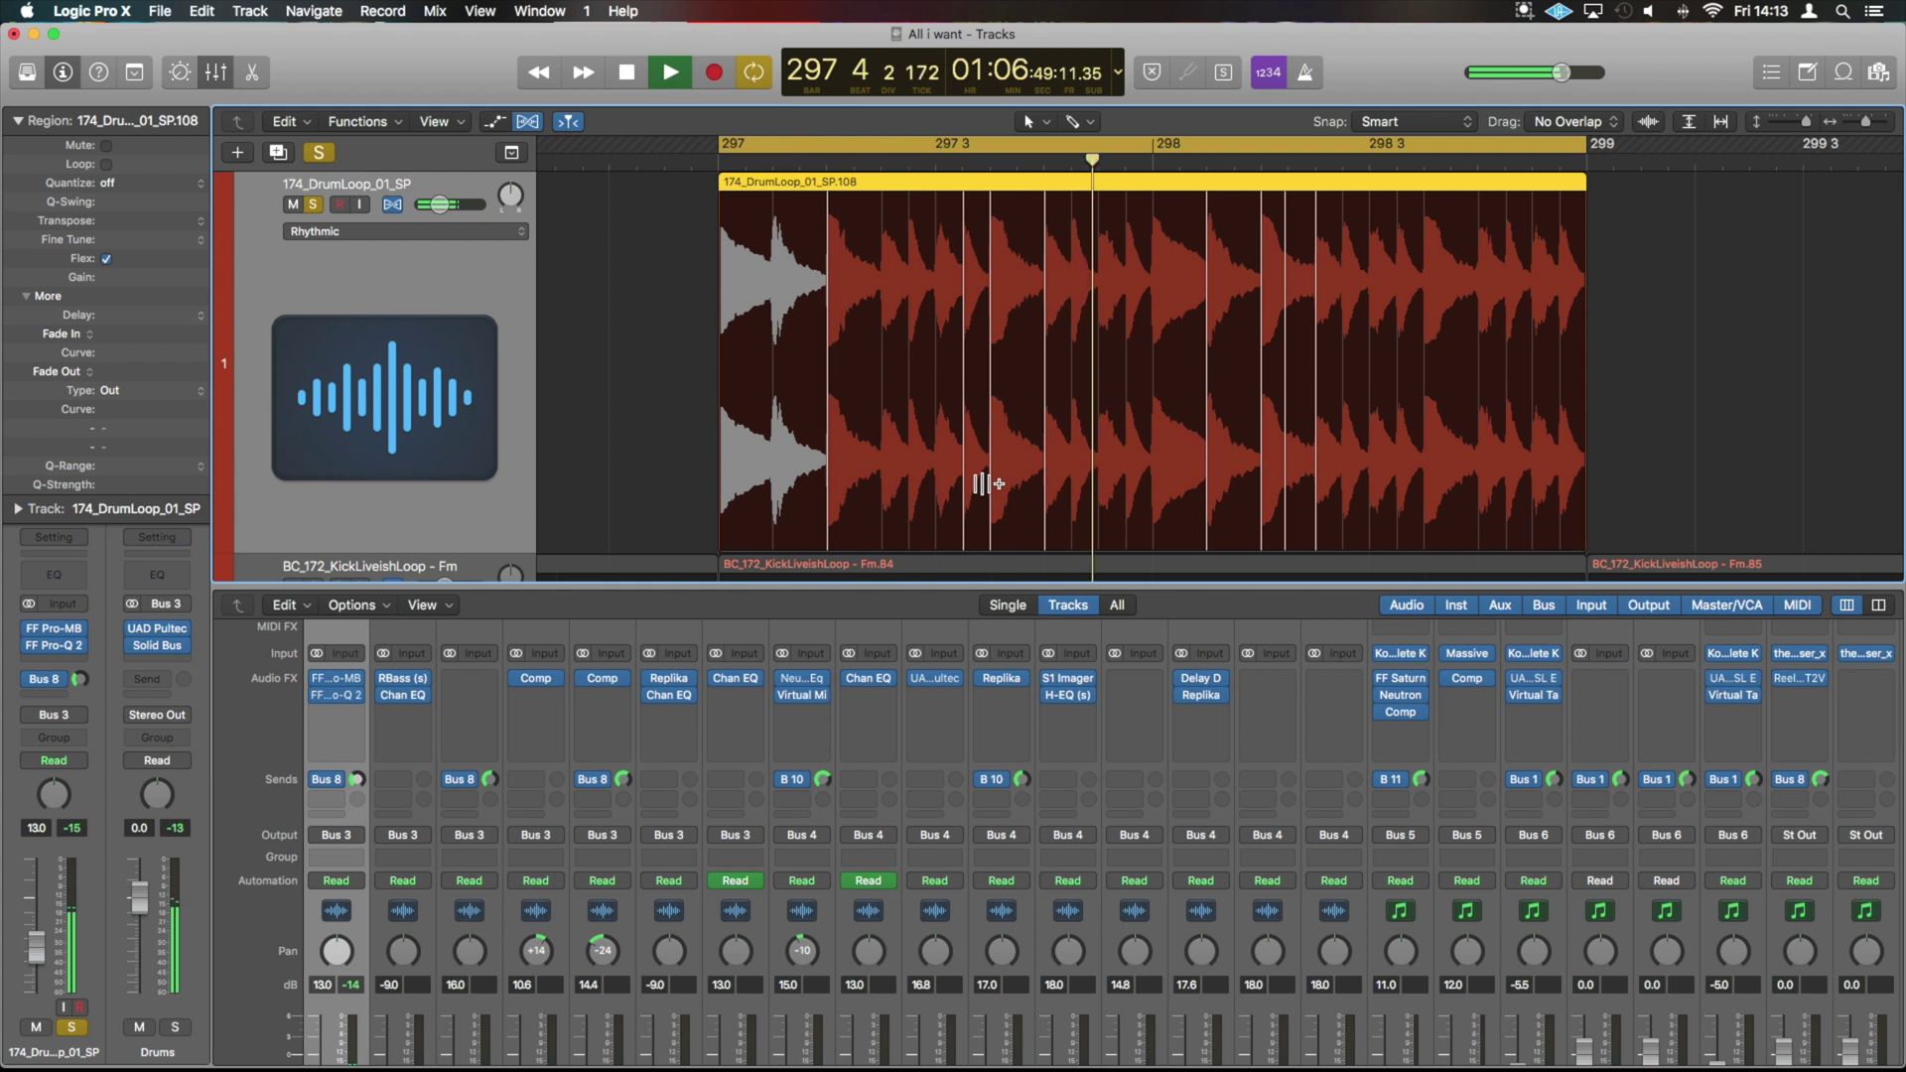
pyautogui.press('space')
# - Move the flex marker further right, audition, then delete both flex markers to restore the beat
pyautogui.moveTo(992, 403); pyautogui.dragTo(1019, 403)
pyautogui.press('space')
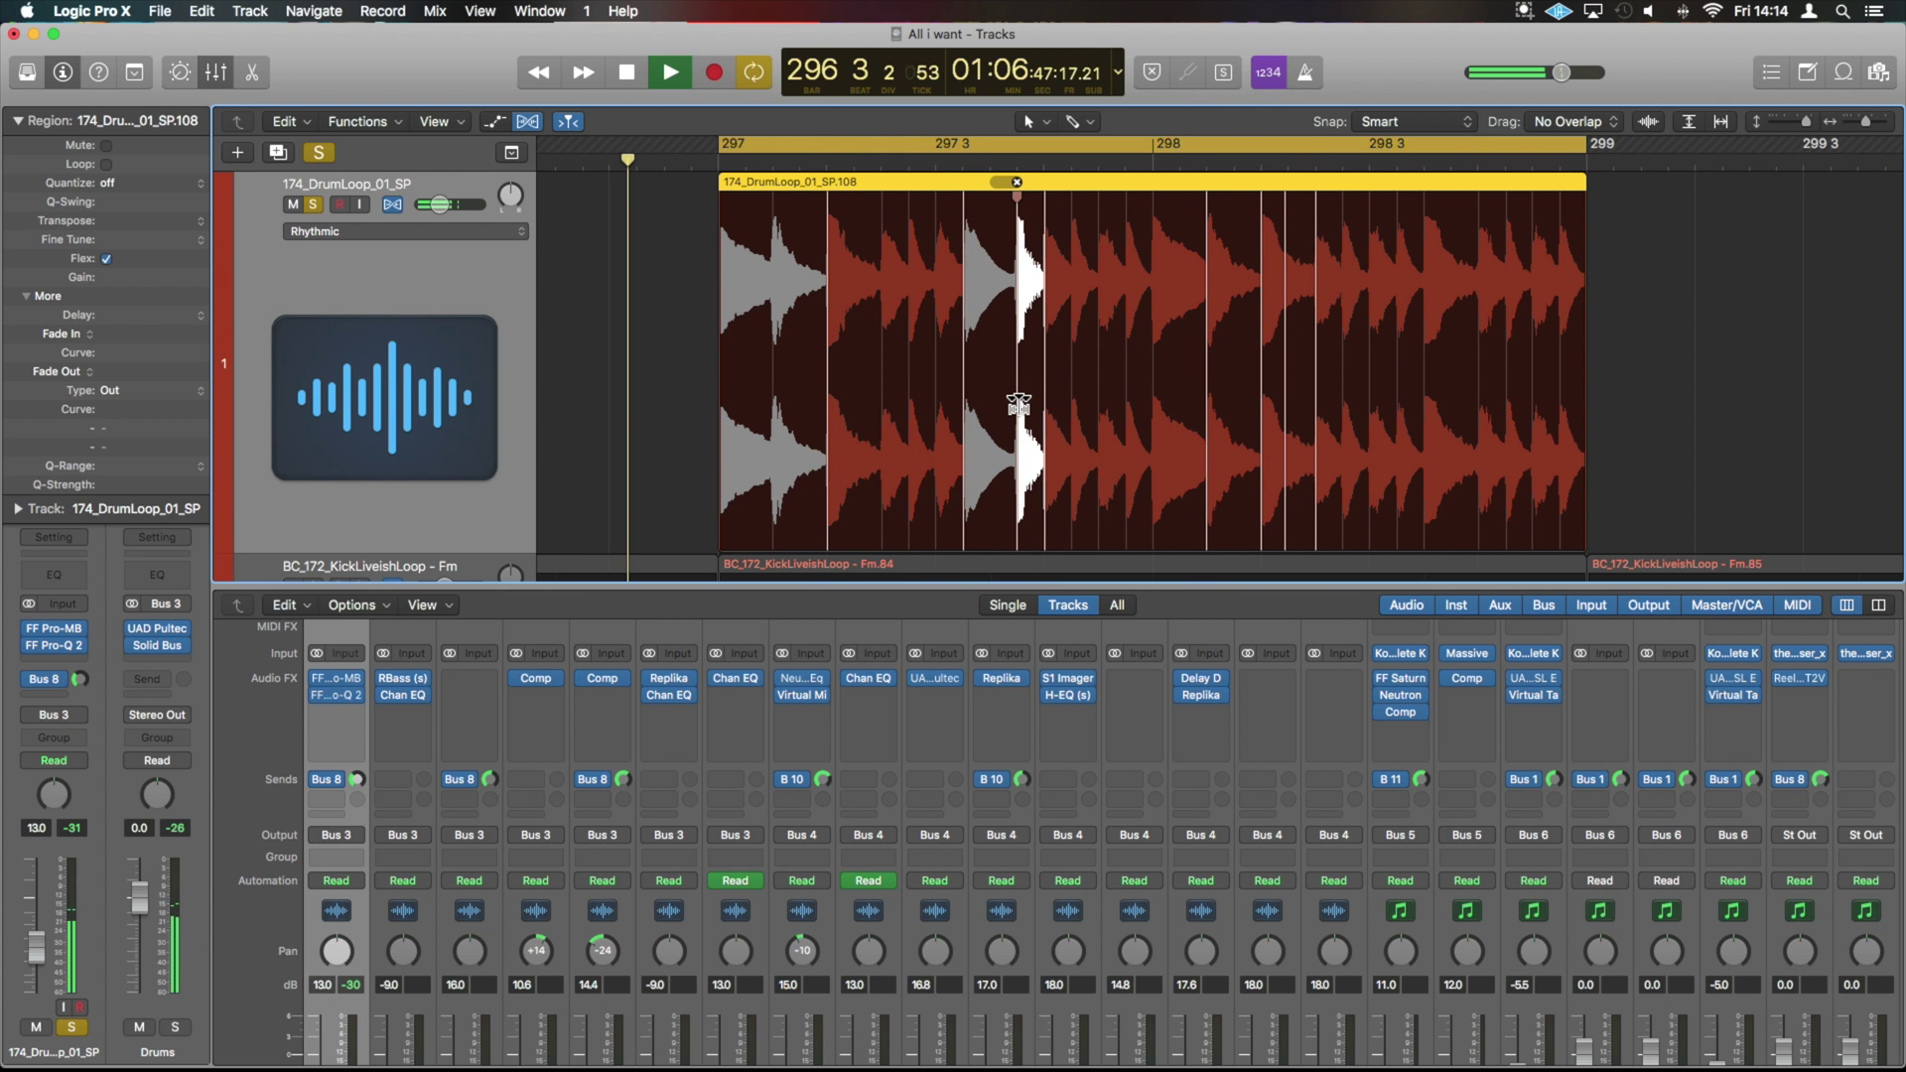
pyautogui.press('space')
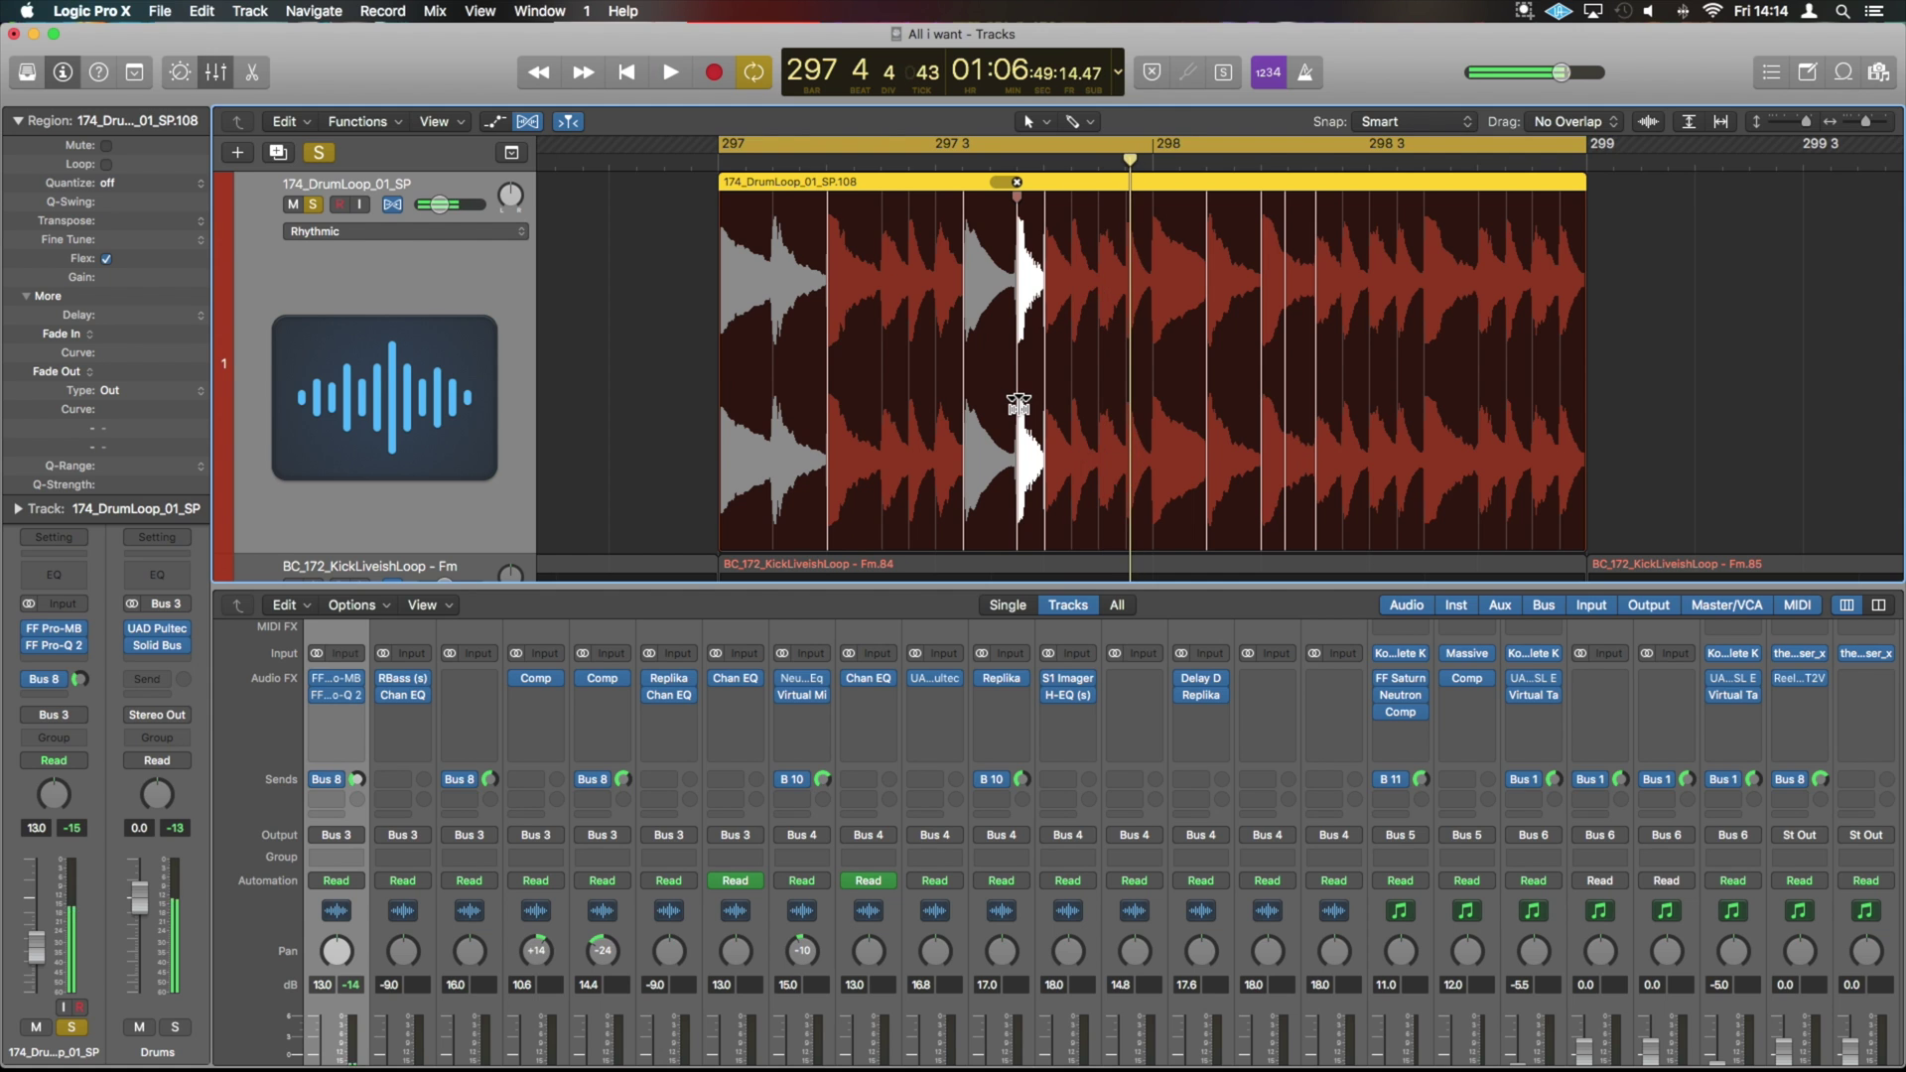
pyautogui.doubleClick(1018, 404)
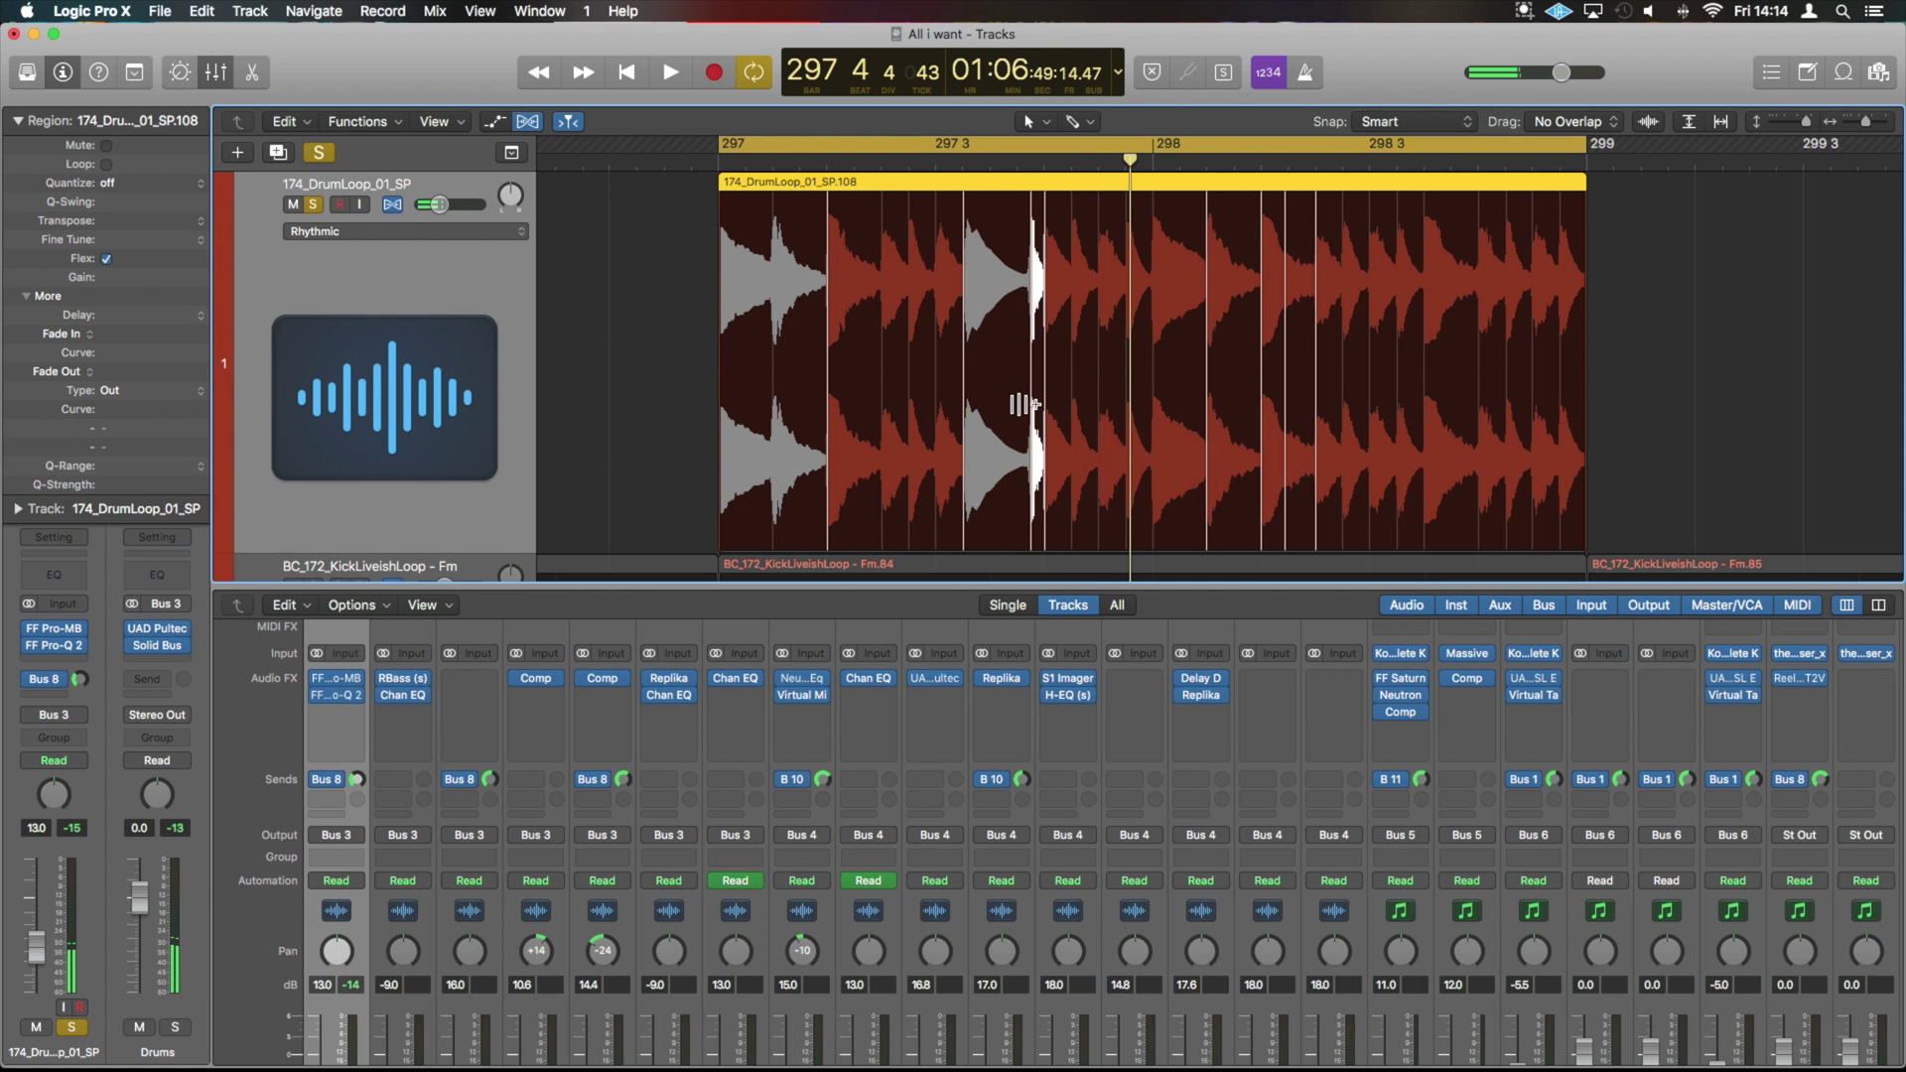
pyautogui.doubleClick(1022, 407)
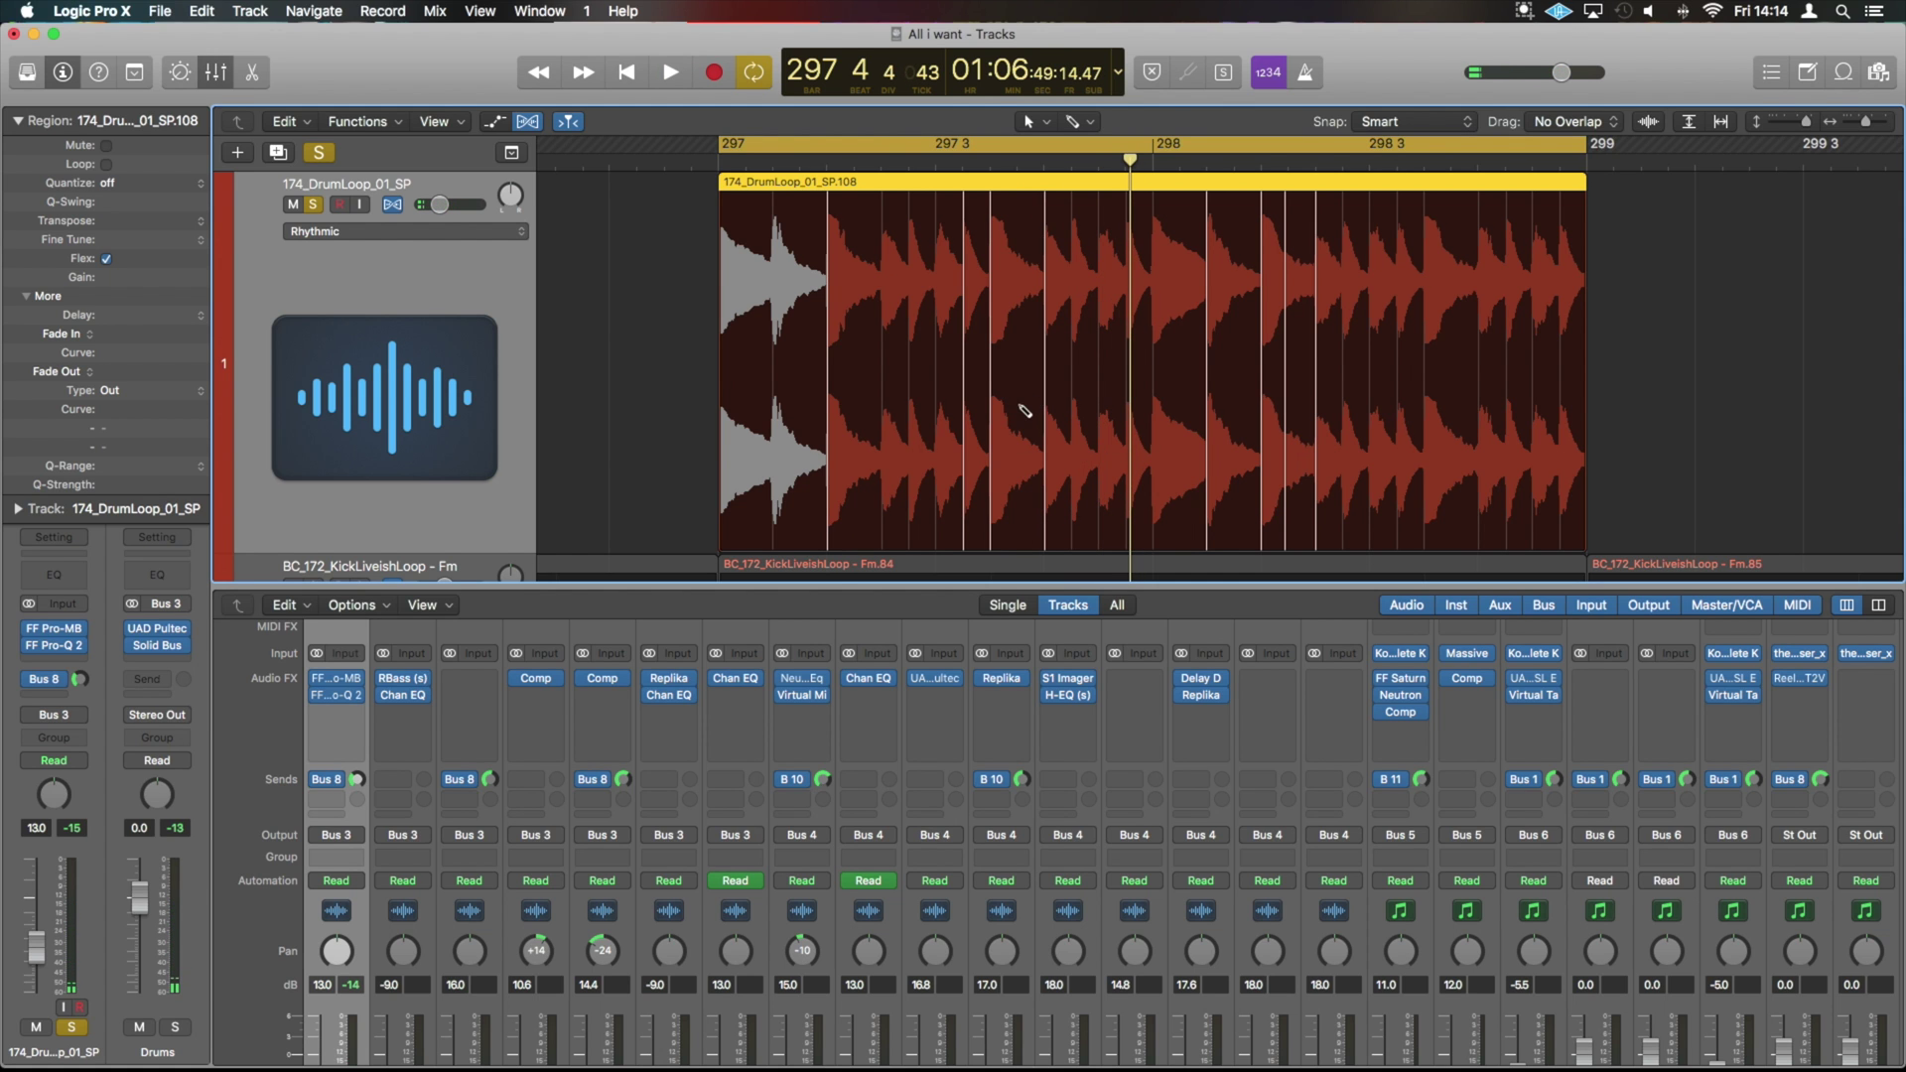
pyautogui.click(442, 233)
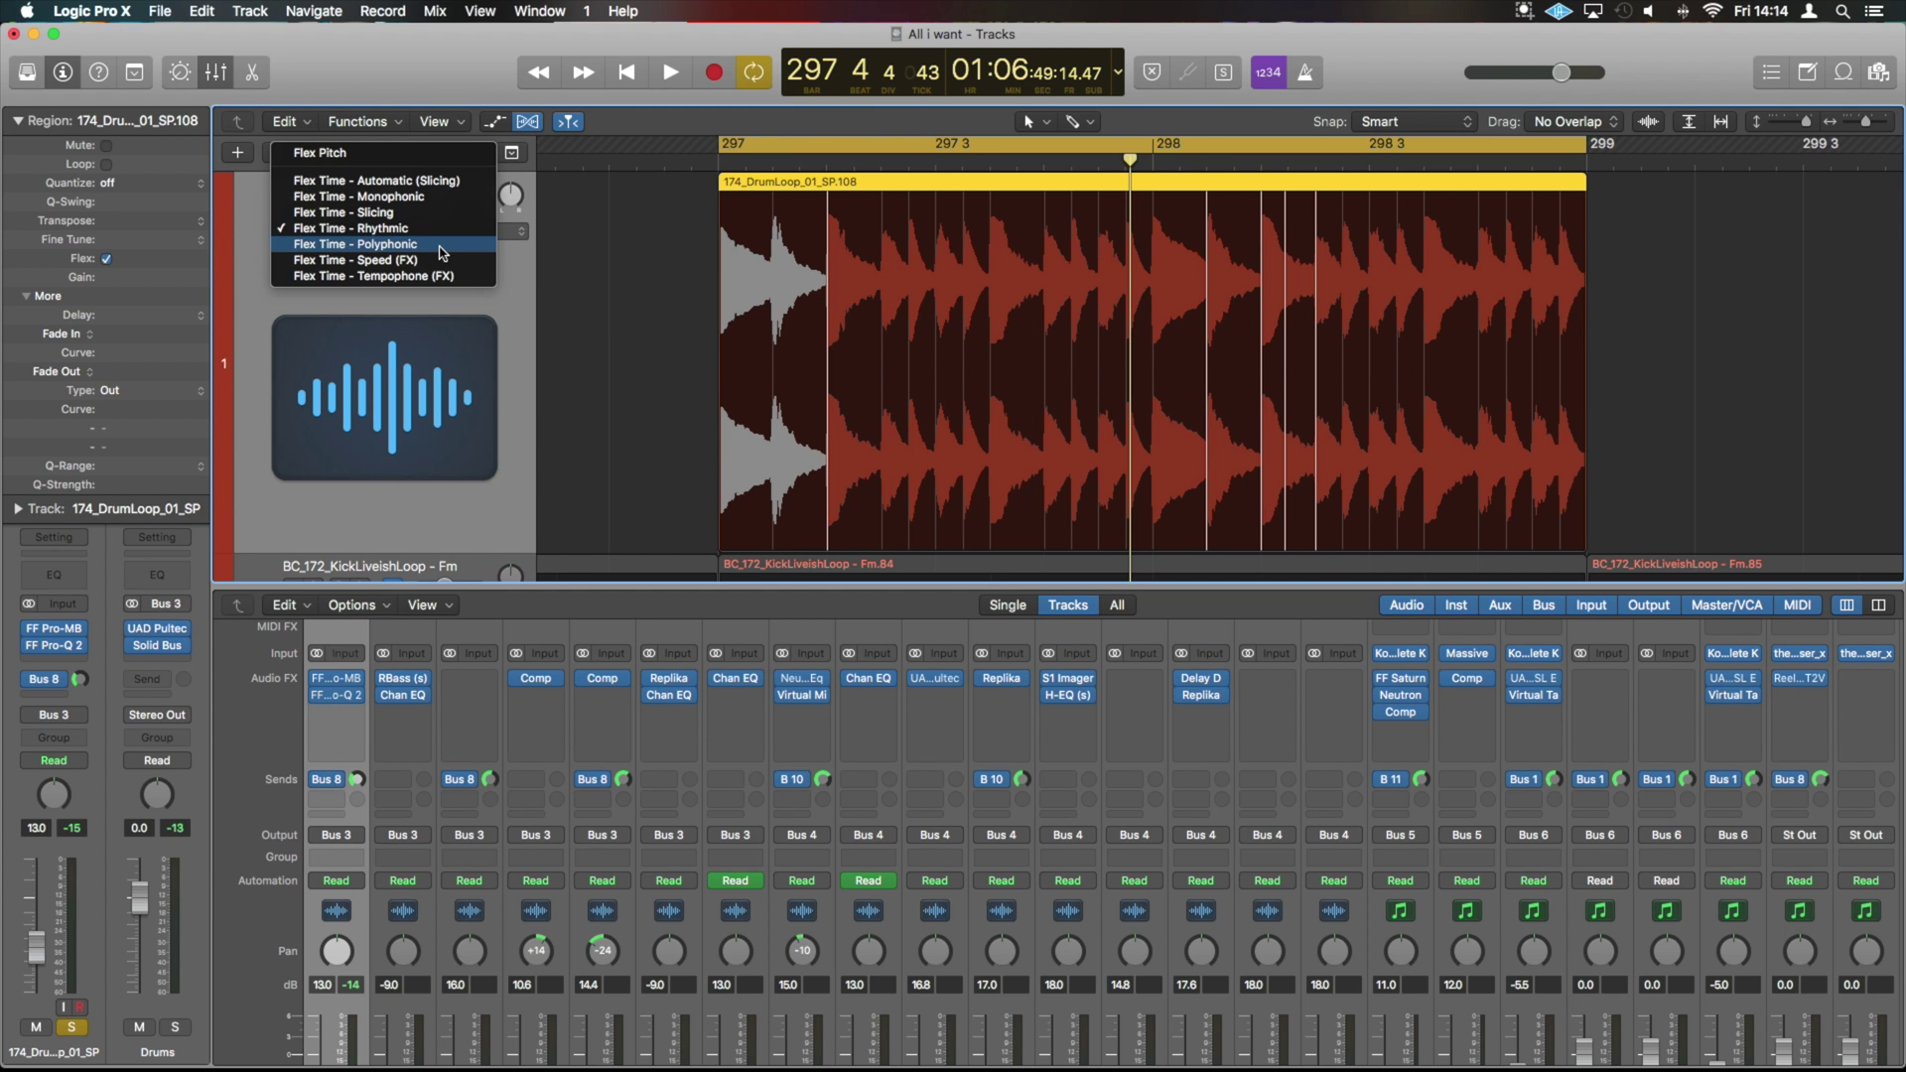
# - Try Polyphonic and then Speed (FX) flex mode, auditioning the drum loop
pyautogui.click(442, 246)
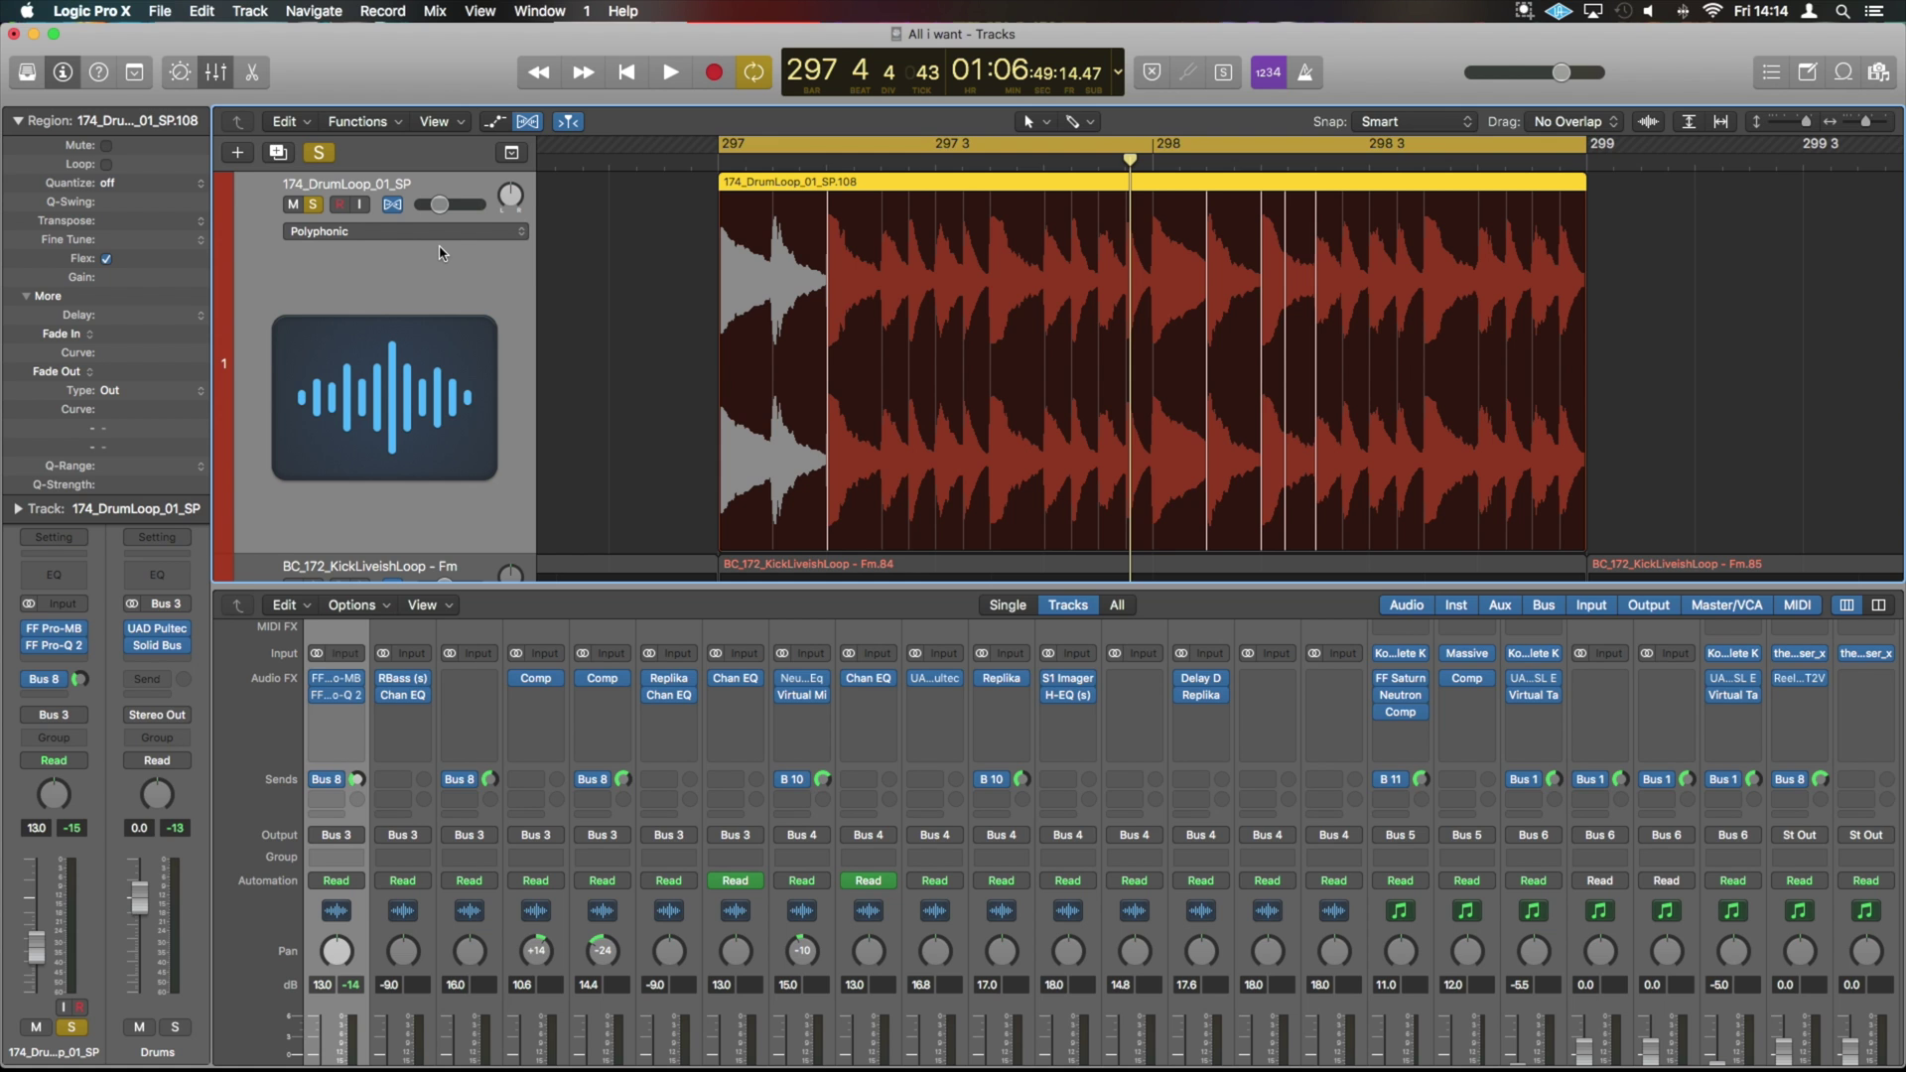
pyautogui.click(444, 232)
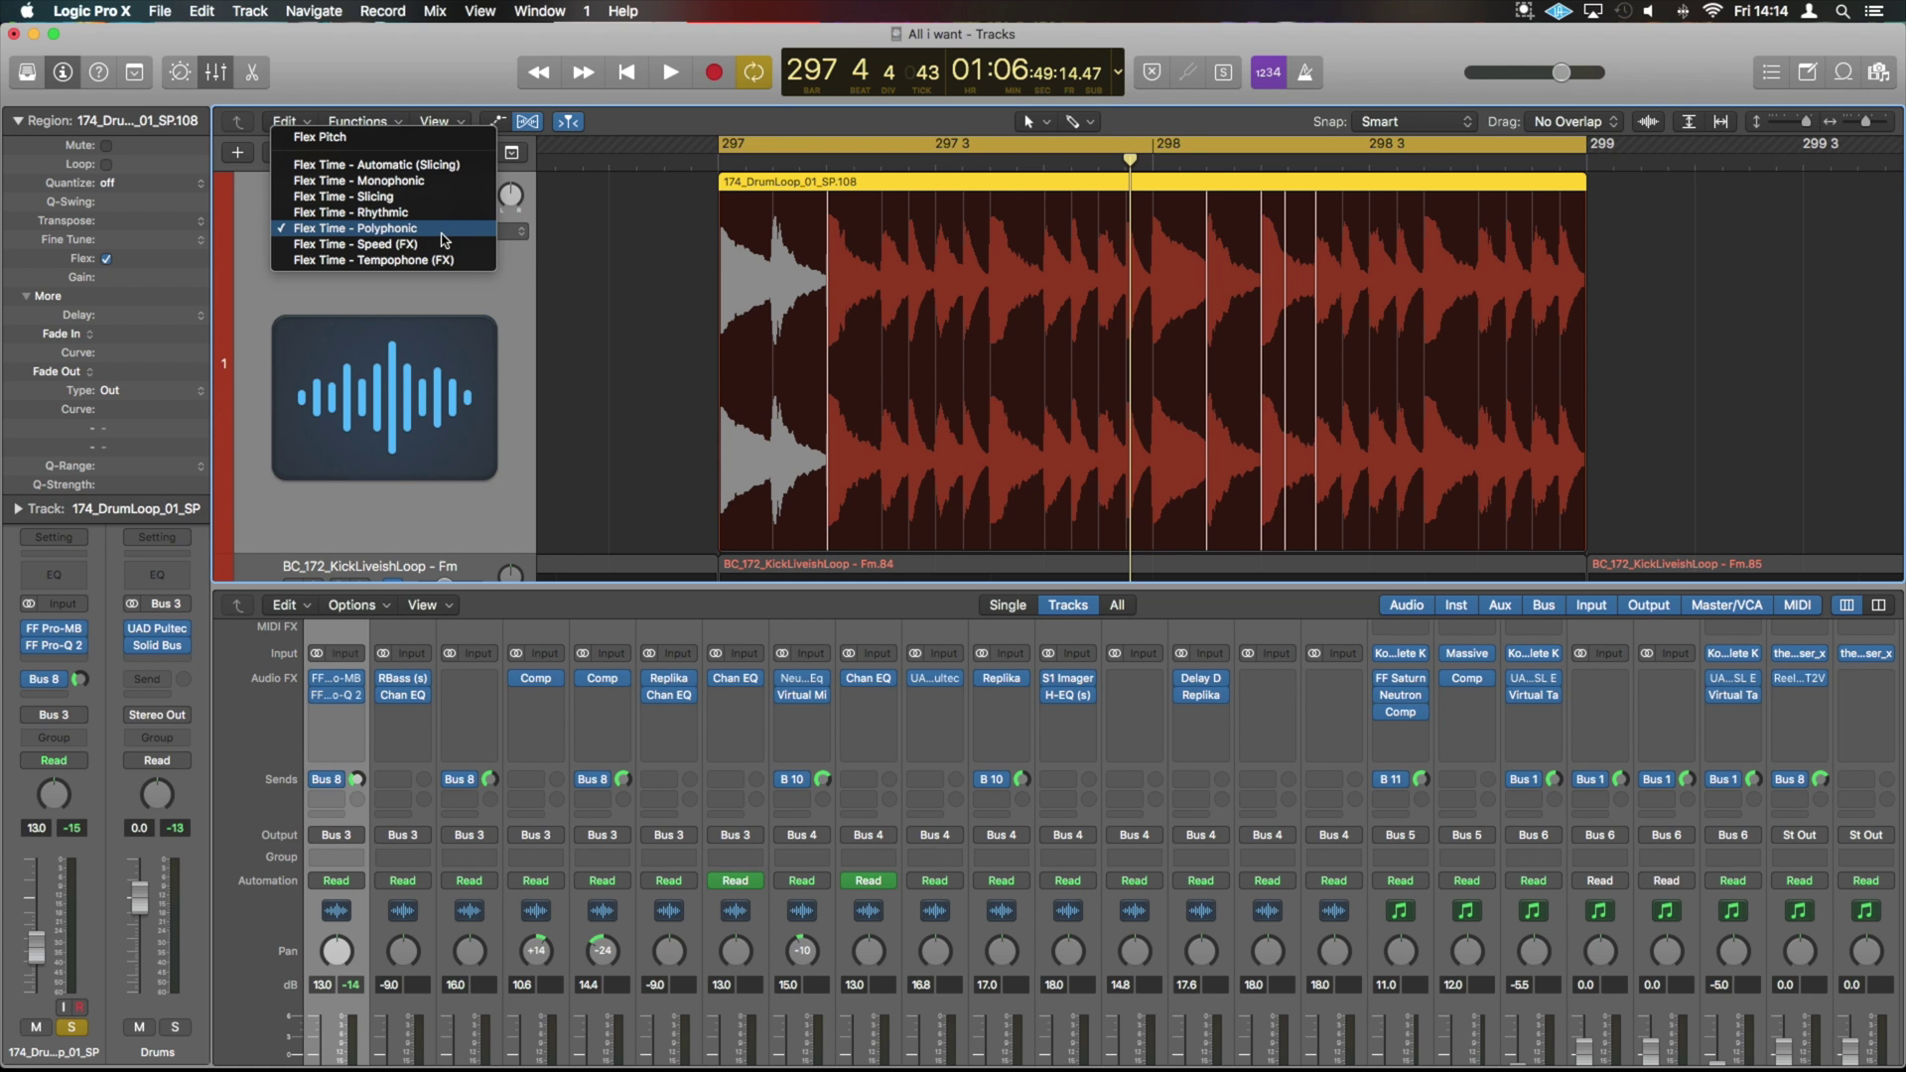
pyautogui.click(444, 244)
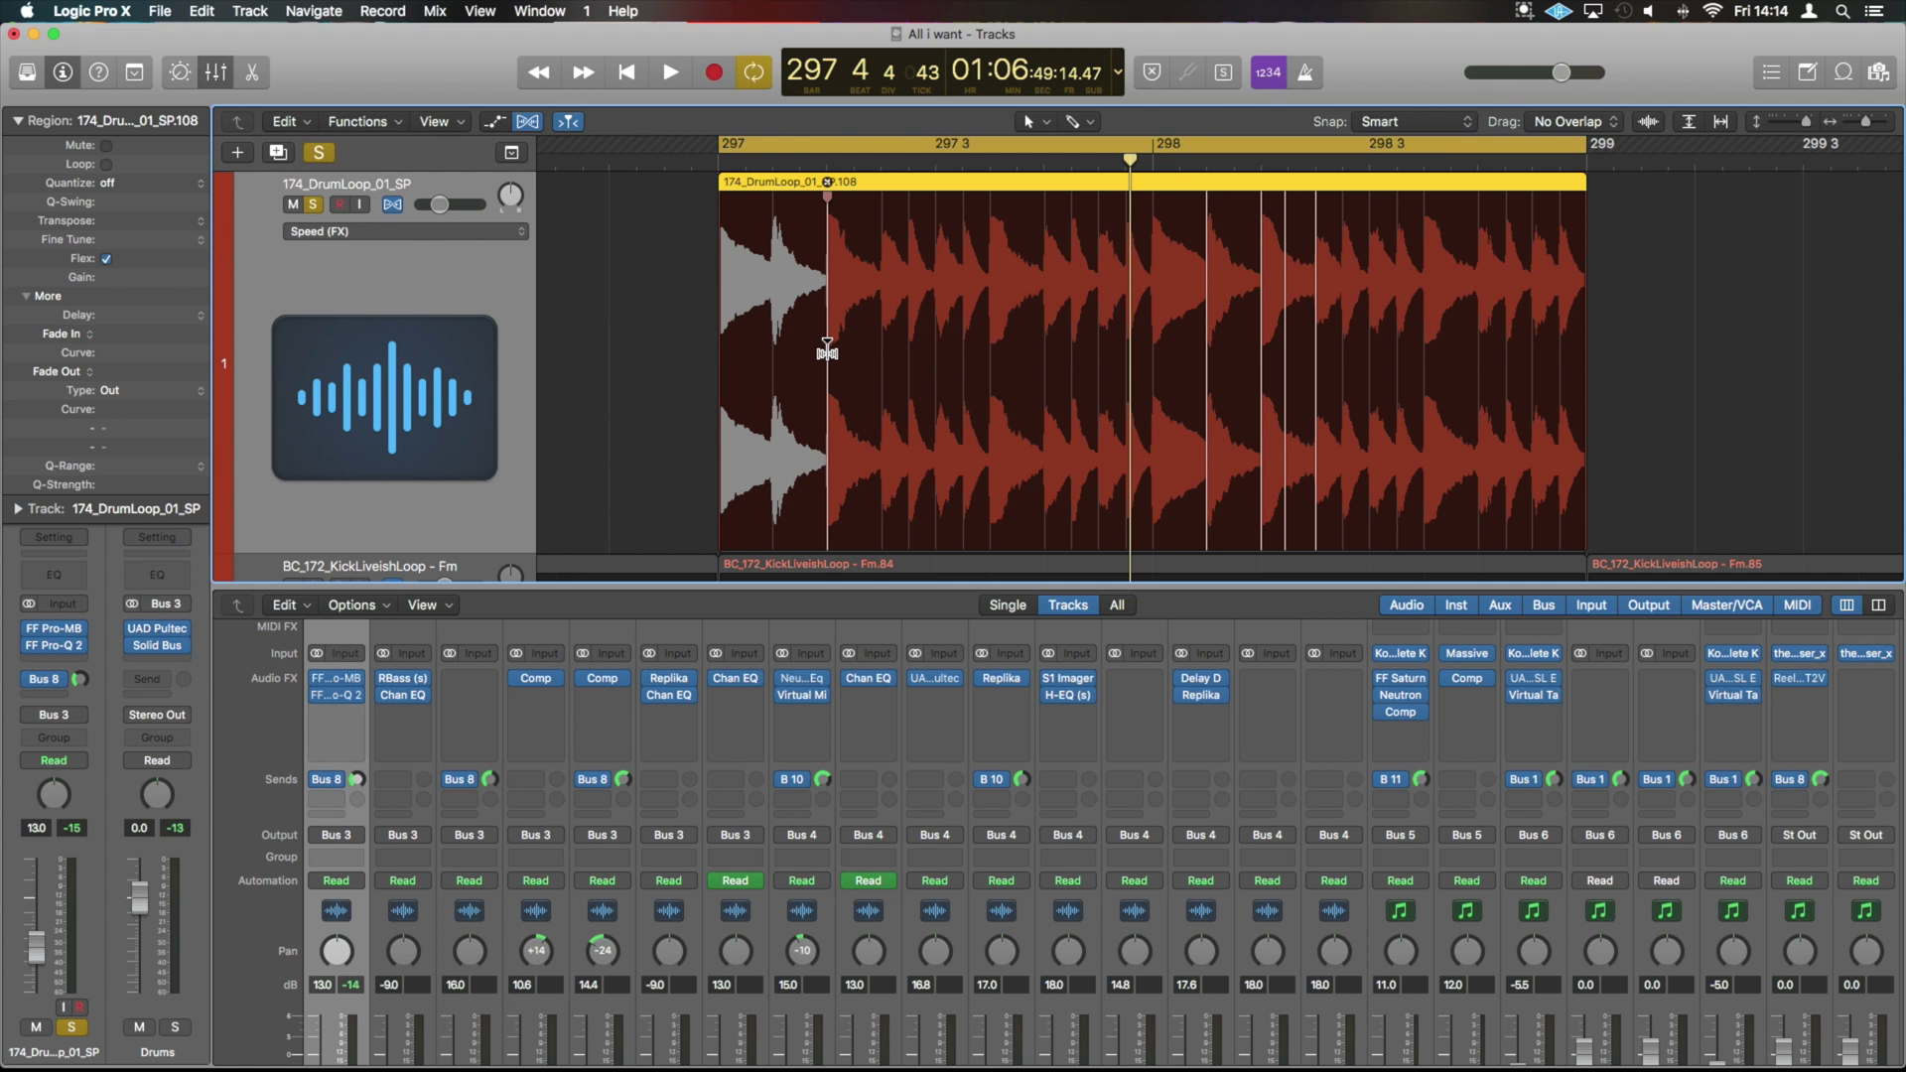
pyautogui.press('space')
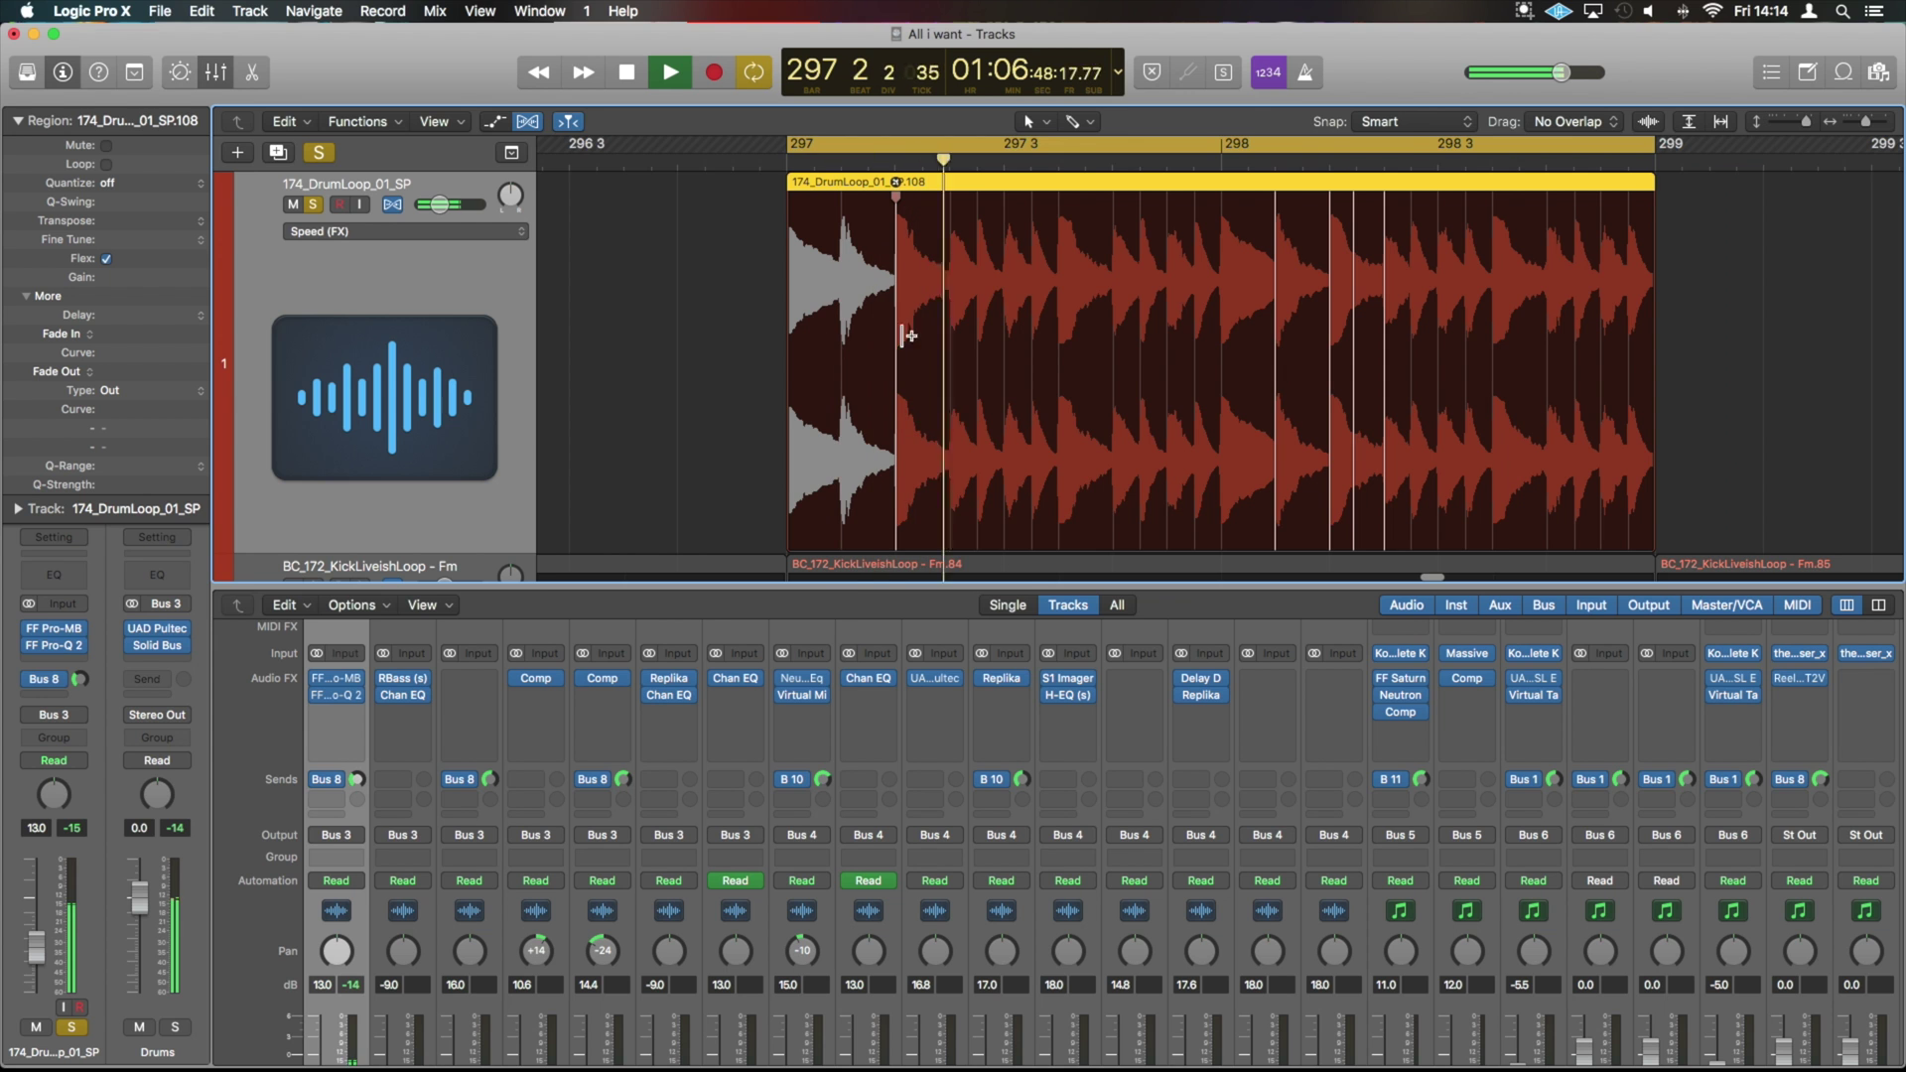
pyautogui.press('space')
# - Stretch a drum hit with a flex marker in Speed mode, audition it, then undo the stretch
pyautogui.click(908, 350)
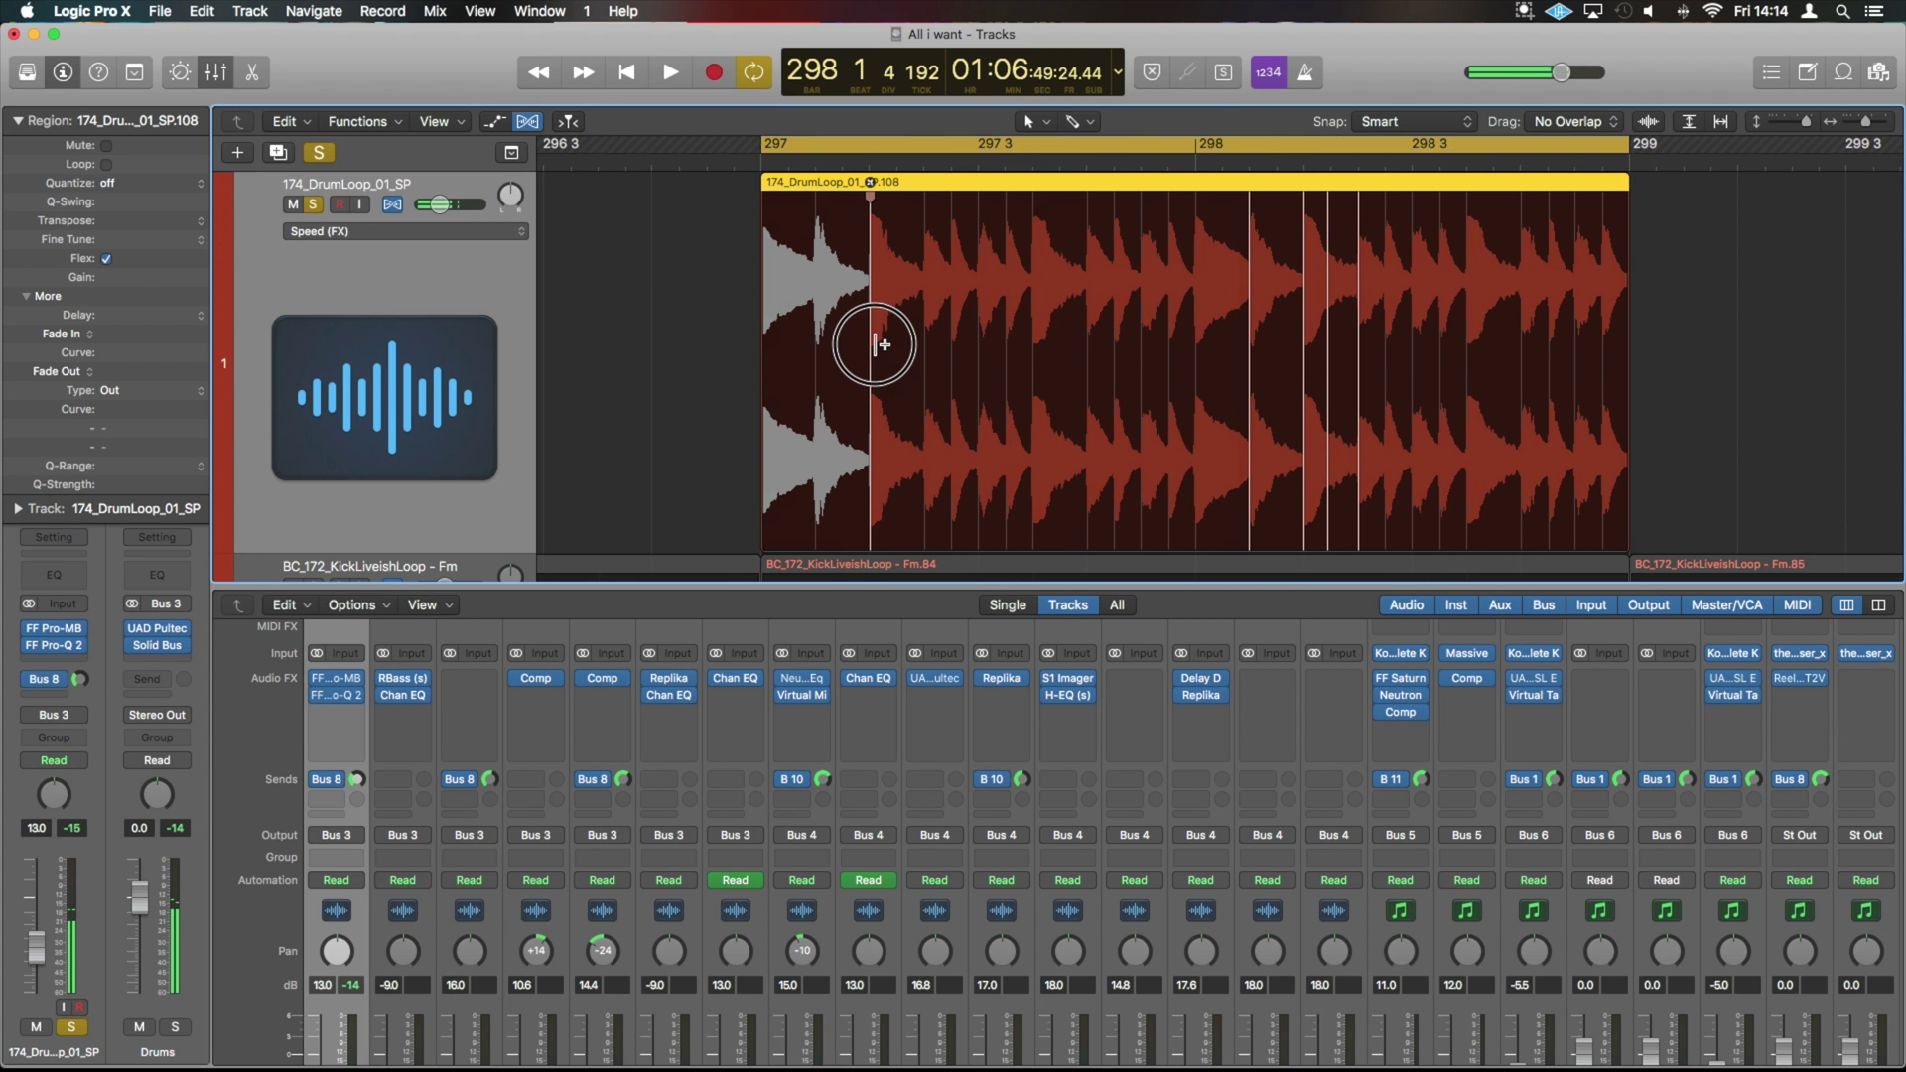
pyautogui.moveTo(908, 347); pyautogui.dragTo(982, 358)
pyautogui.press('space')
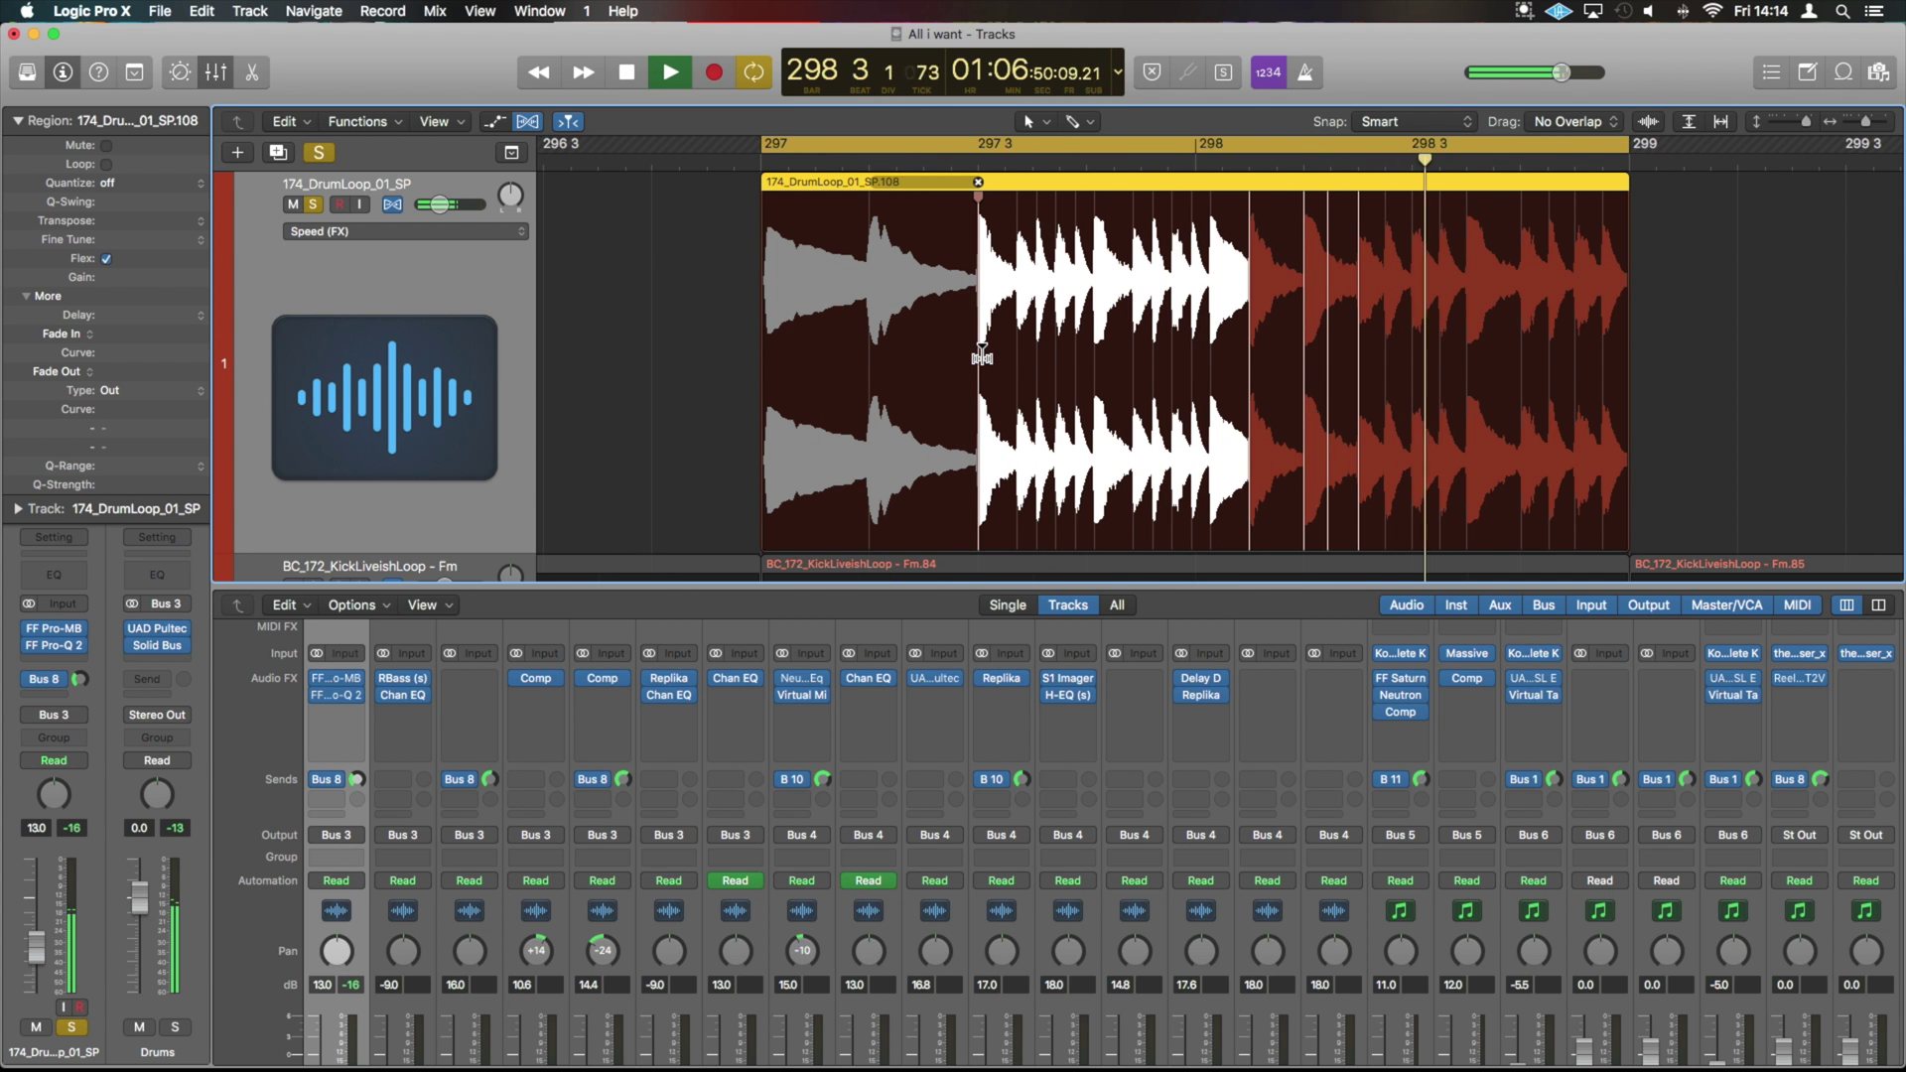
pyautogui.moveTo(981, 358); pyautogui.dragTo(927, 358)
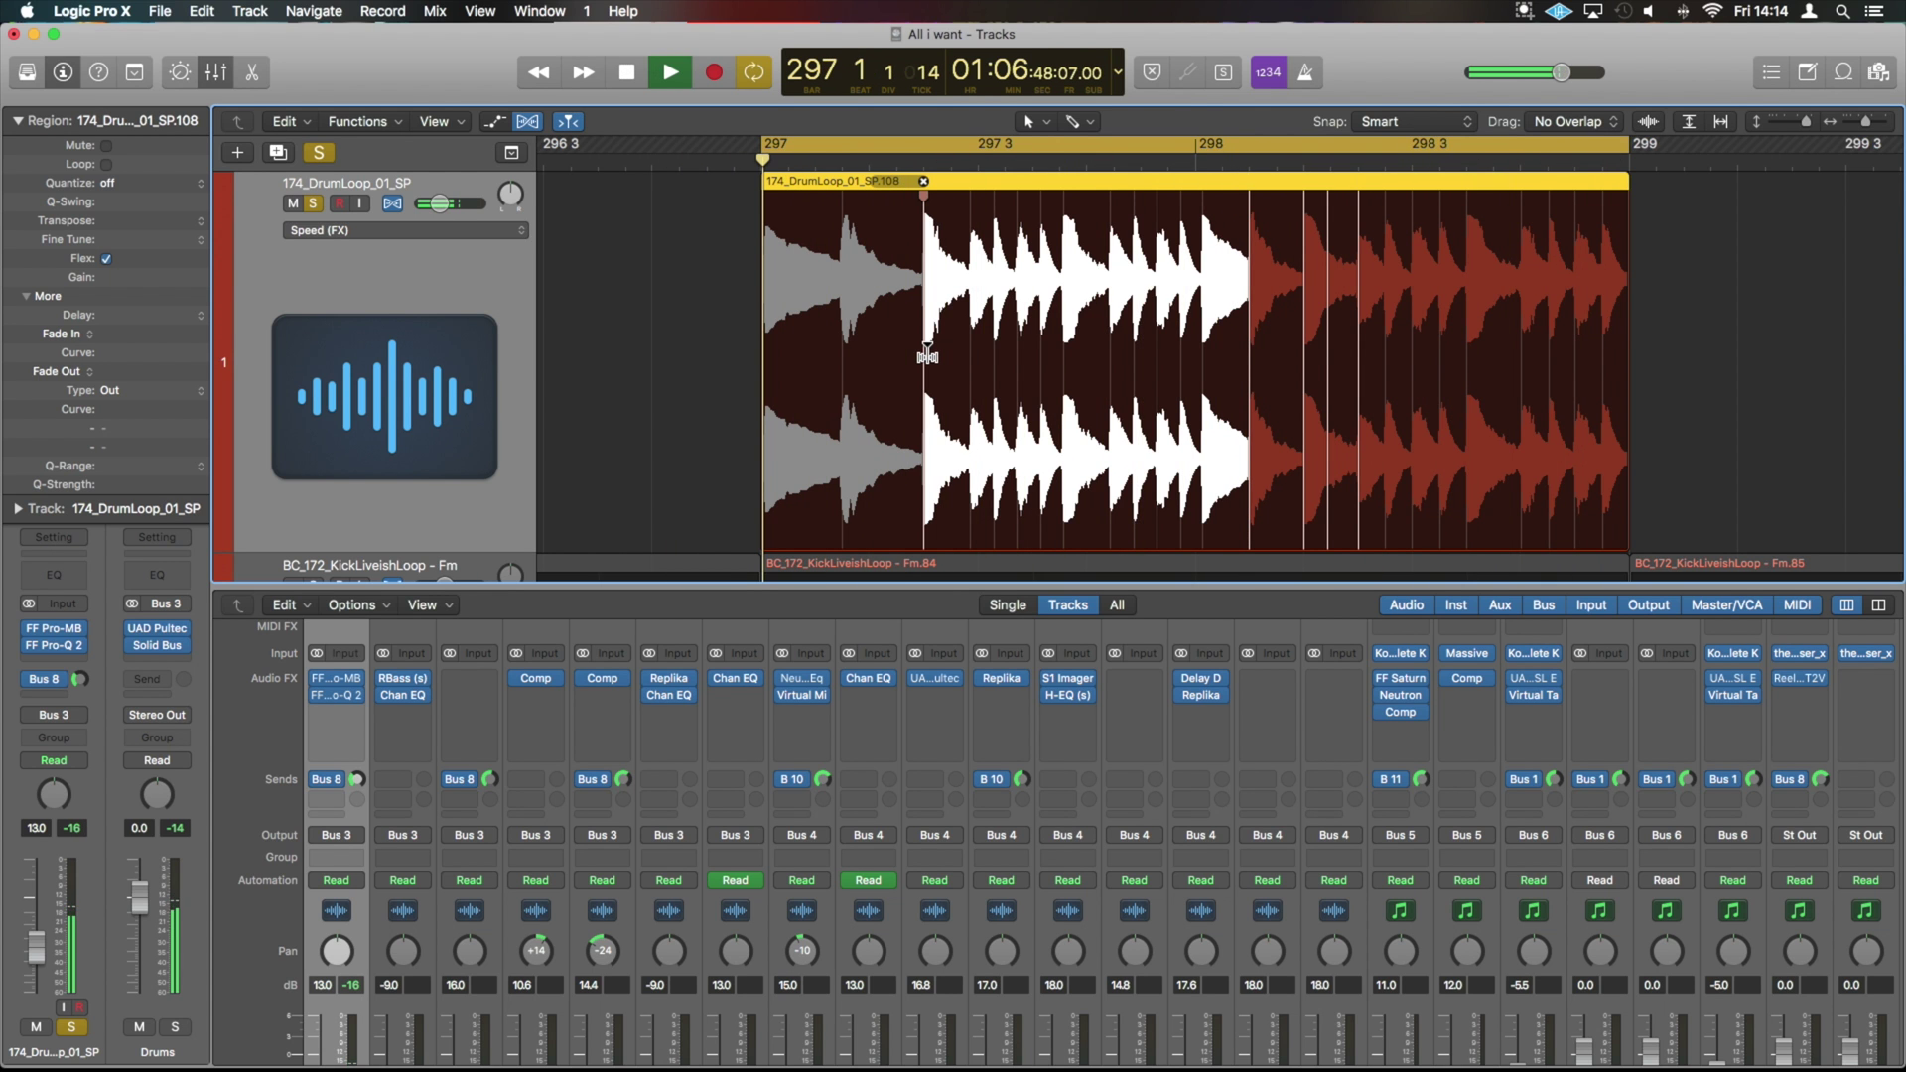
pyautogui.press('space')
pyautogui.press('super+z')
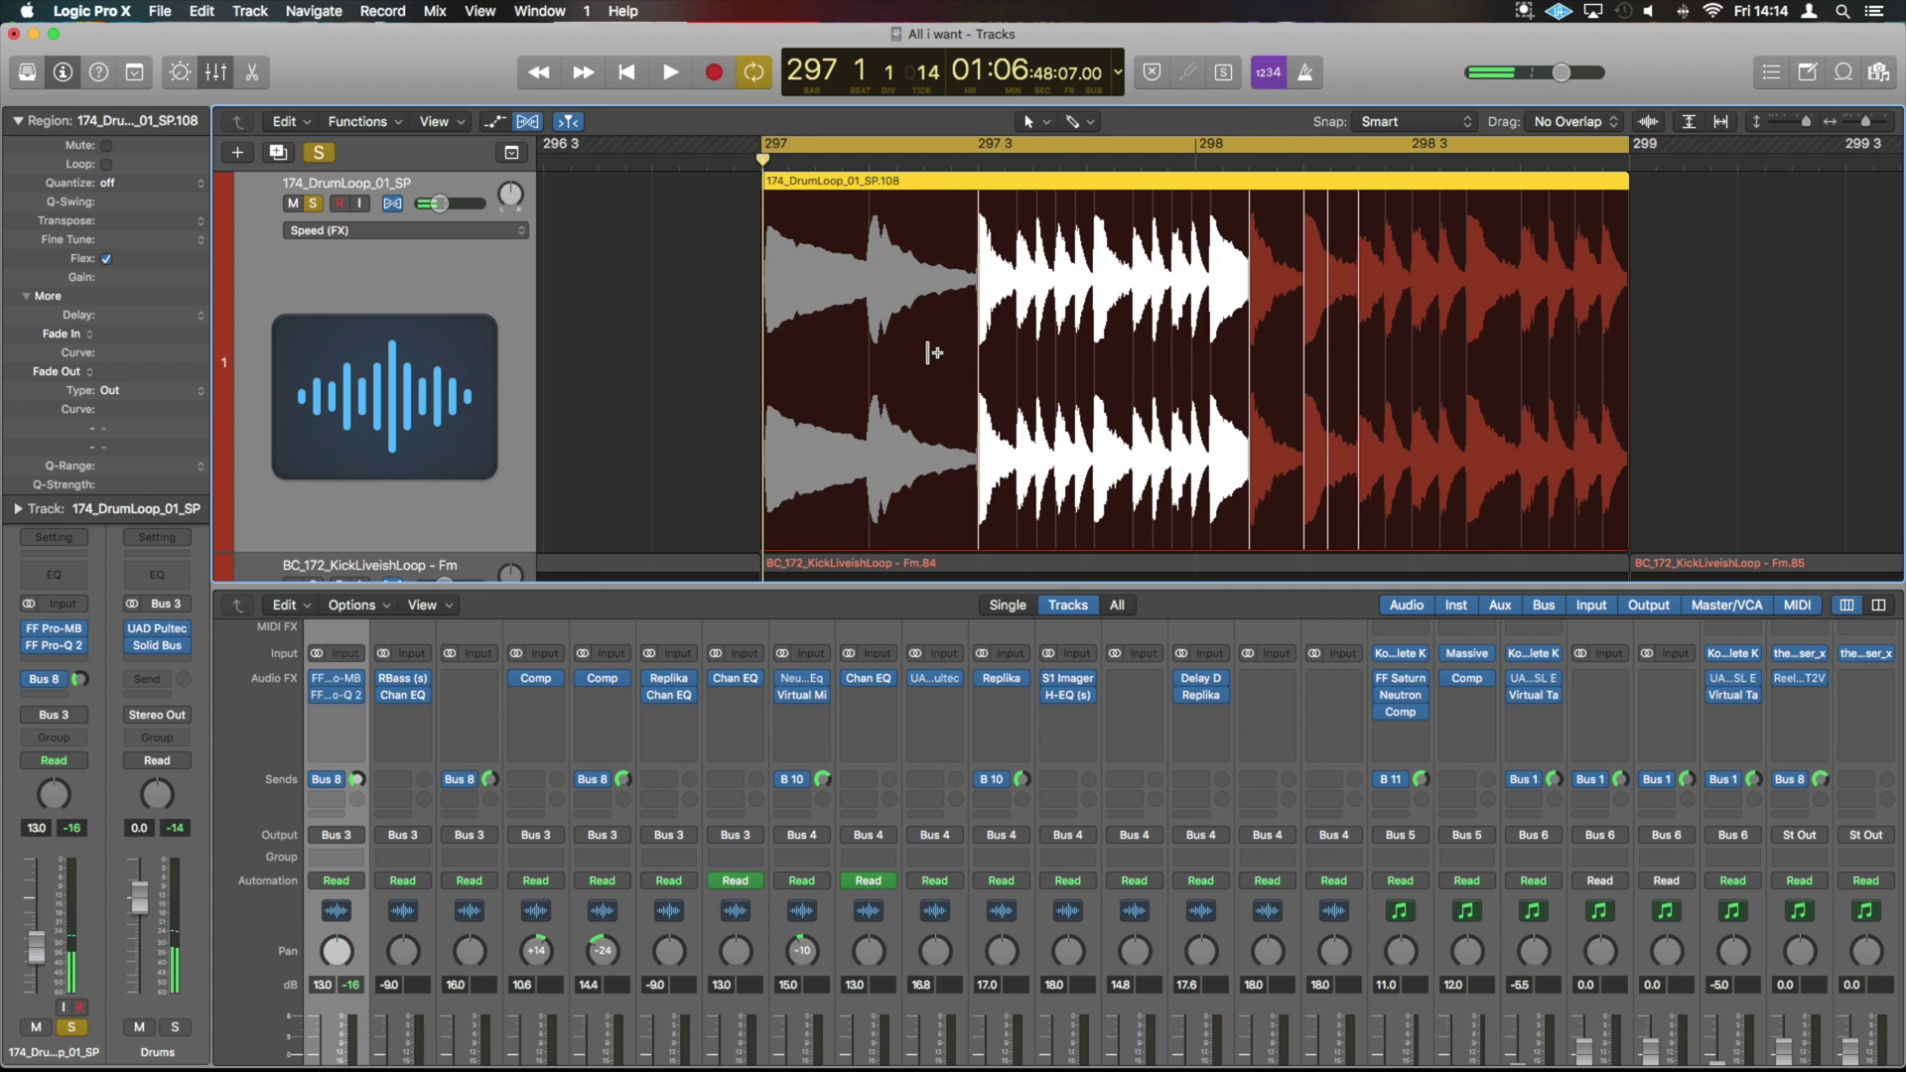
pyautogui.press('super+z')
# - Switch to Tempophone (FX) flex mode and drag a flex marker later, then back earlier, auditioning
pyautogui.click(327, 232)
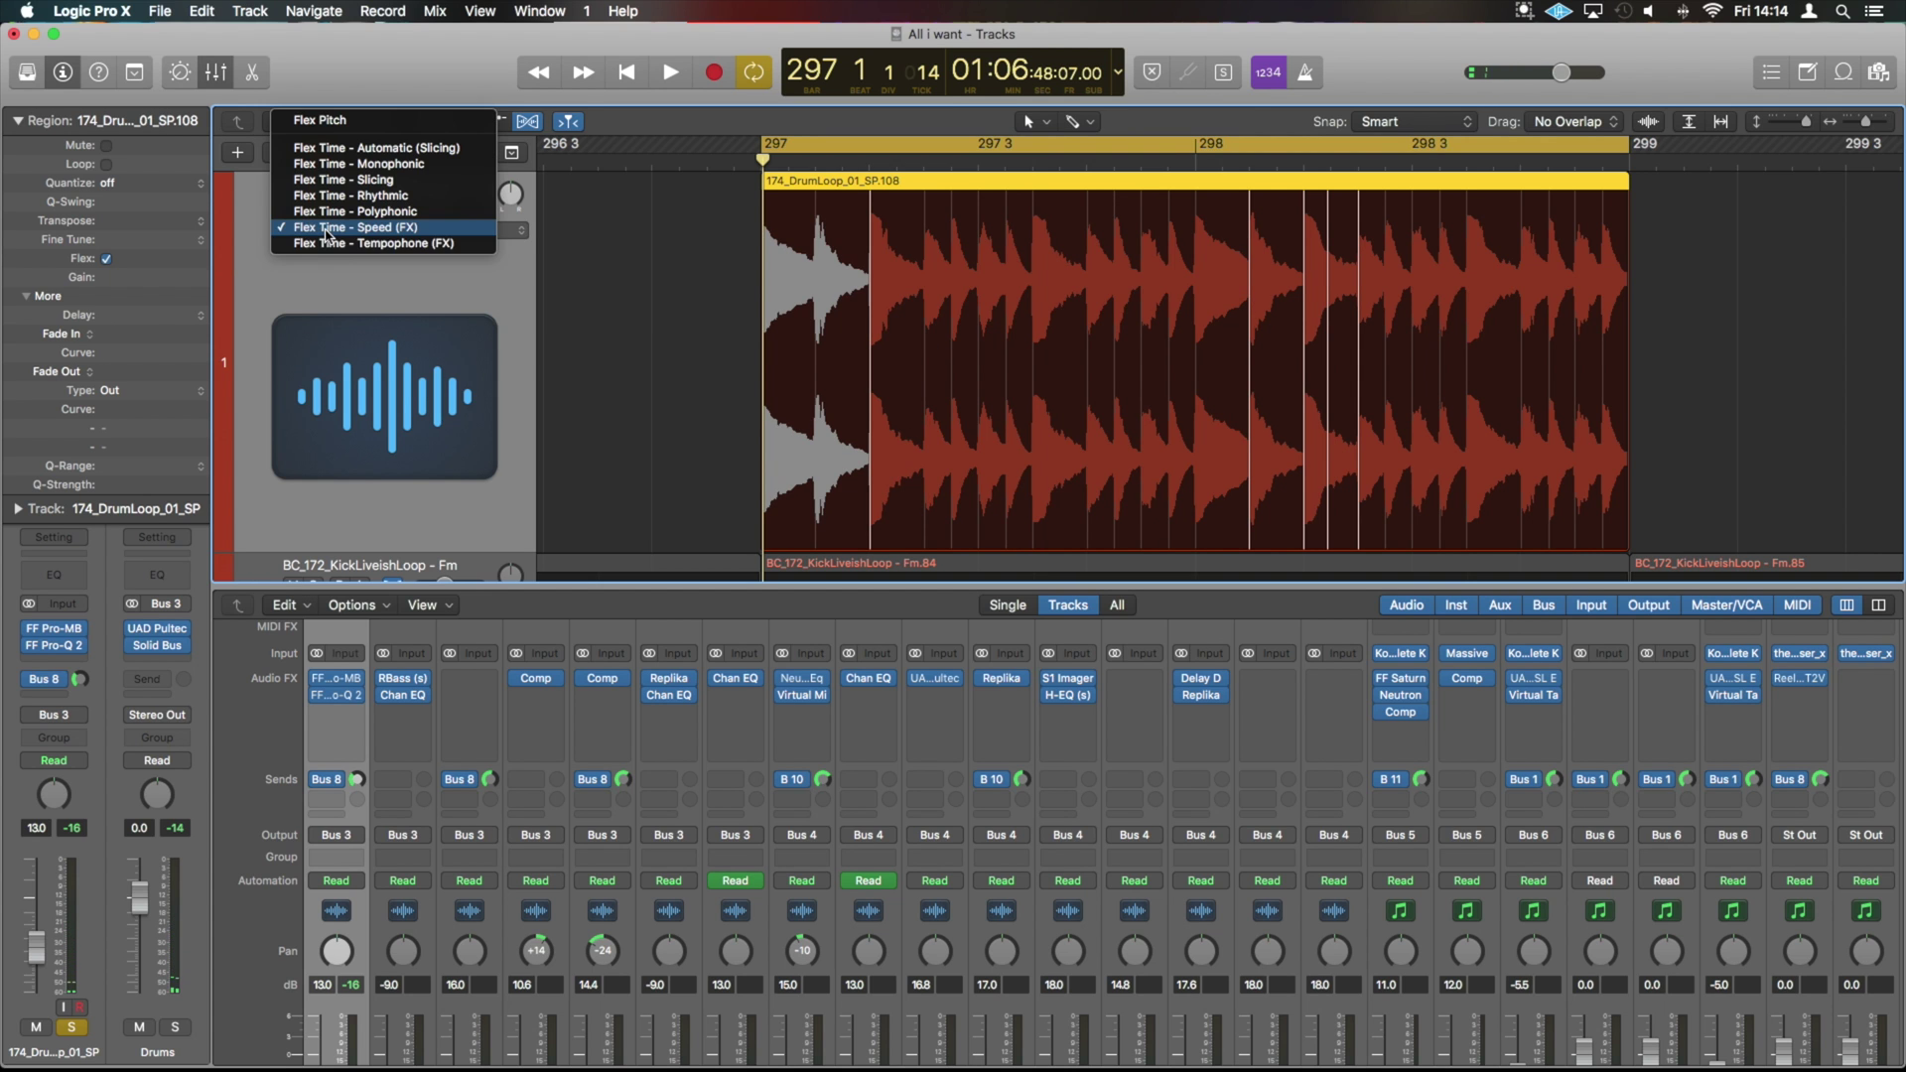
pyautogui.click(338, 243)
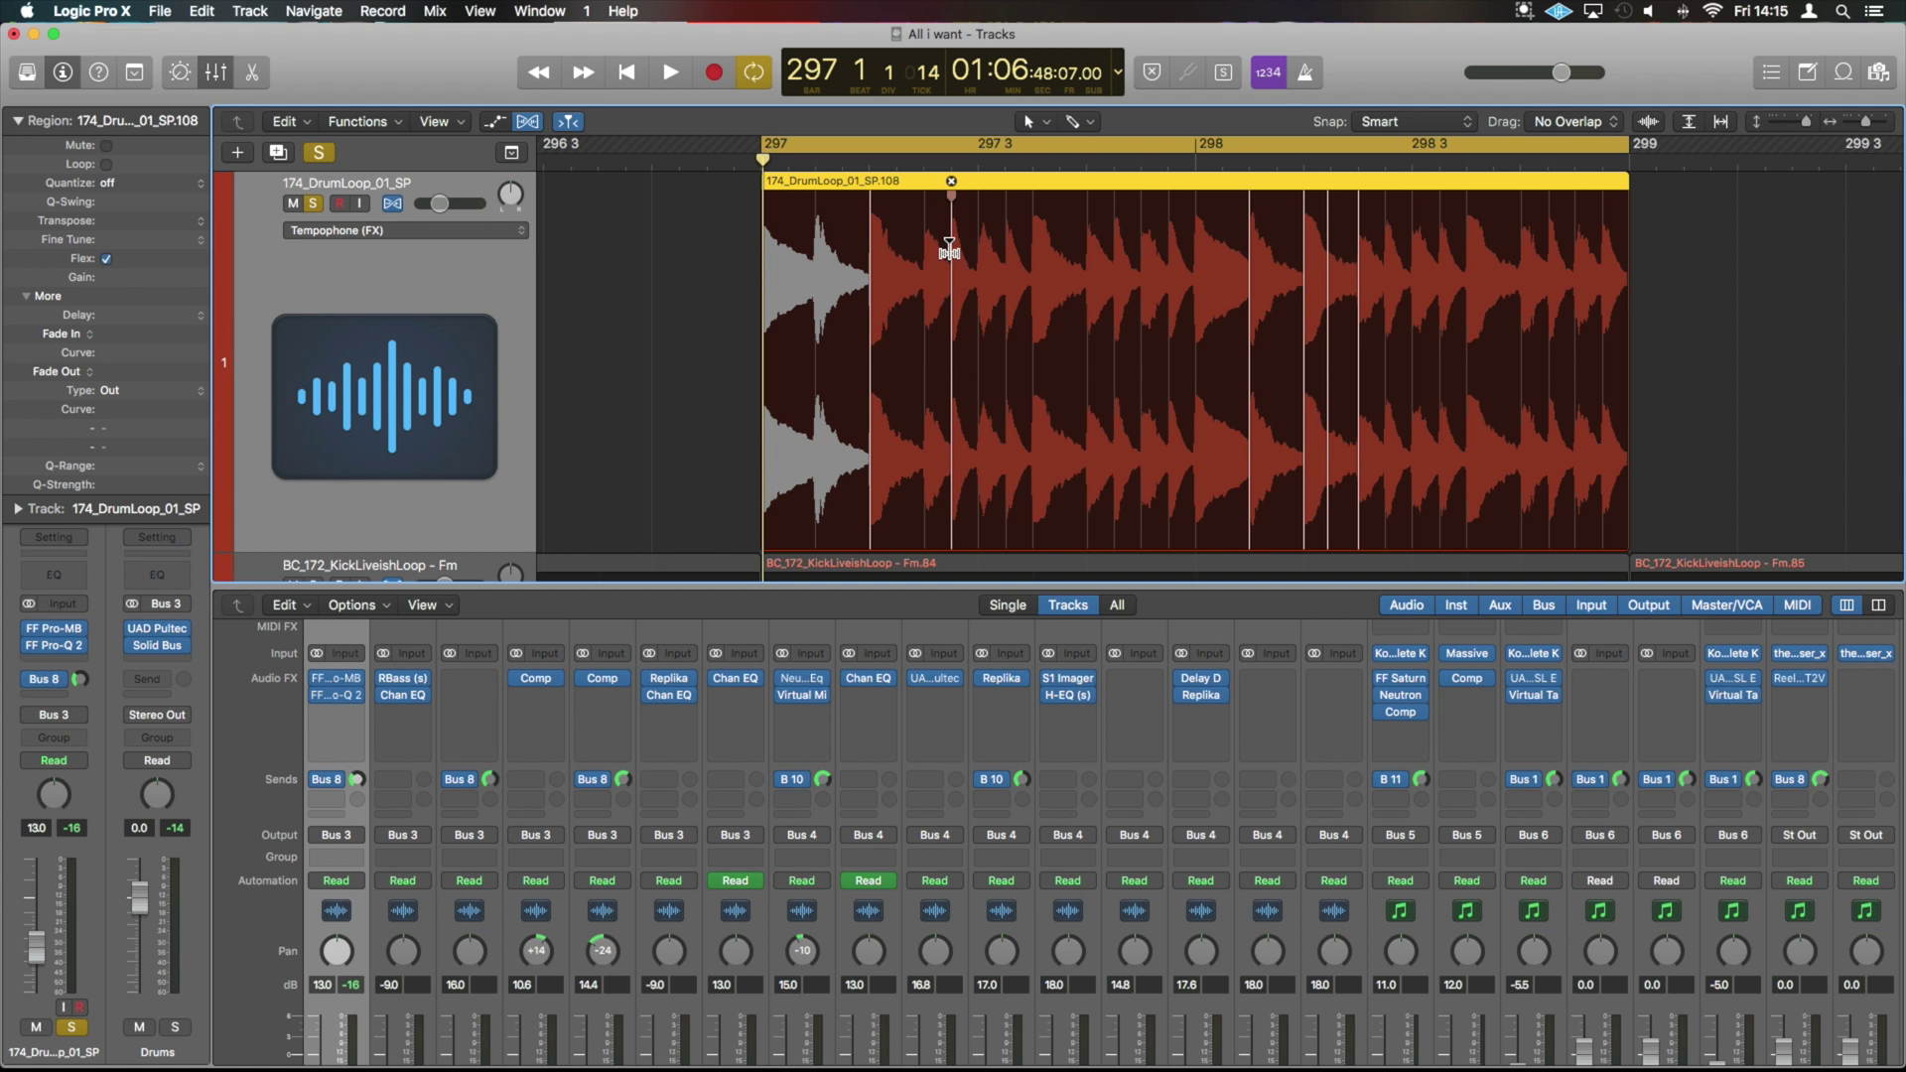
pyautogui.moveTo(950, 228)
pyautogui.mouseDown()
pyautogui.moveTo(1034, 228)
pyautogui.moveTo(1036, 245)
pyautogui.mouseUp()
pyautogui.press('space')
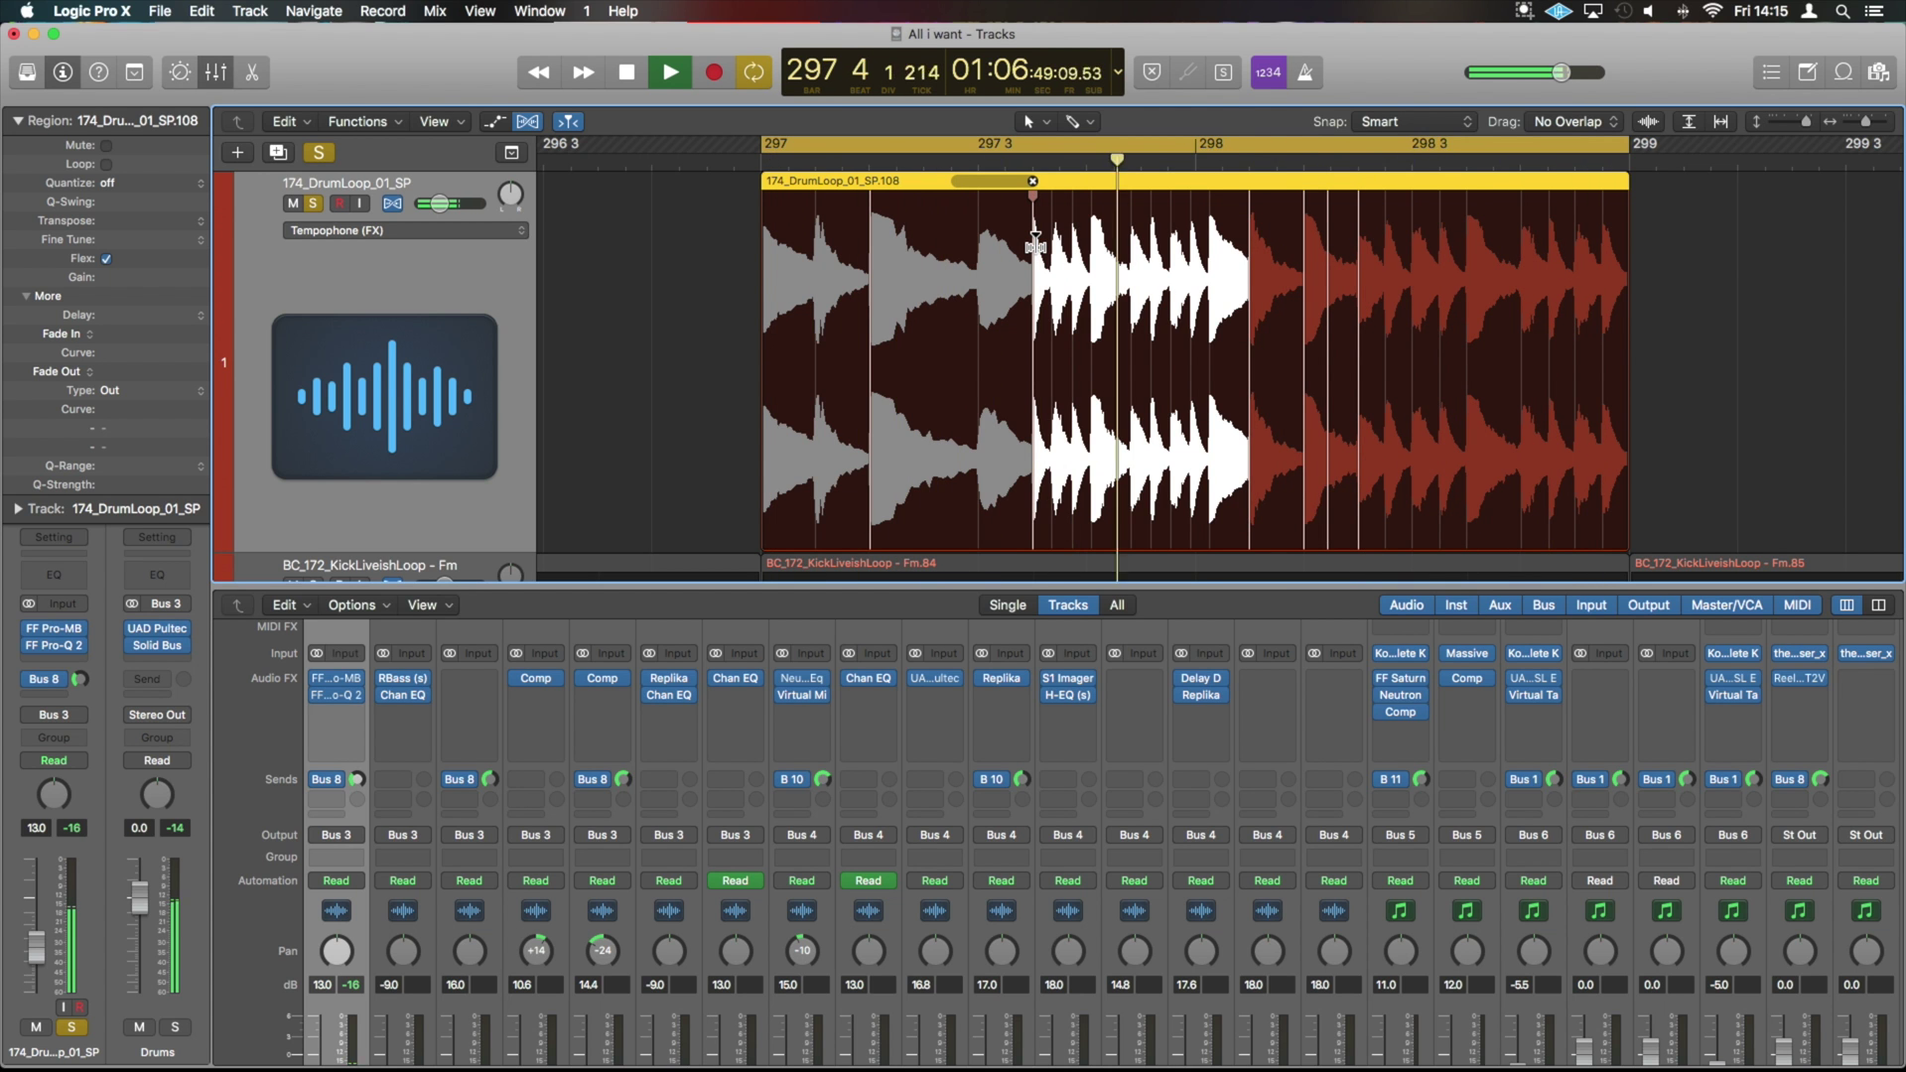
pyautogui.press('space')
pyautogui.moveTo(1033, 243); pyautogui.dragTo(980, 245)
pyautogui.press('space')
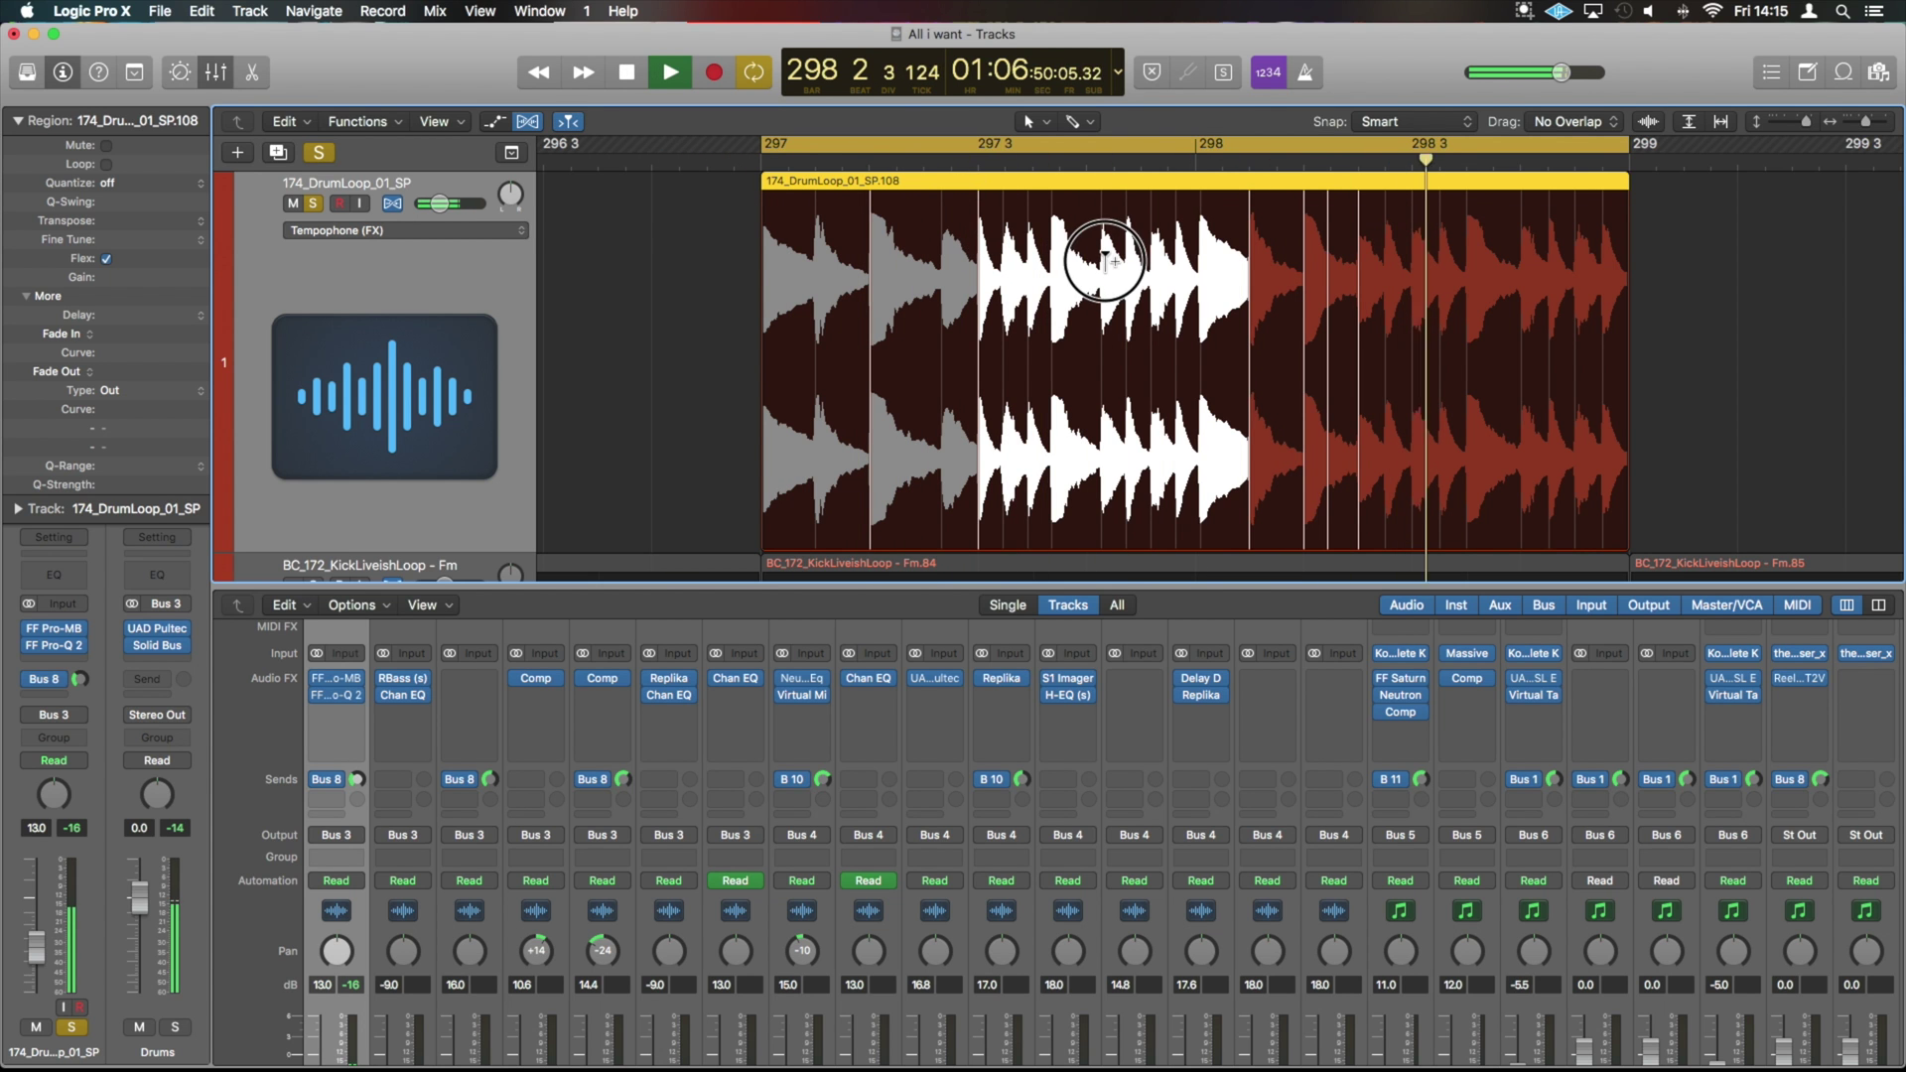
# - Stretch a later hit with its flex marker, then remove that marker and its stretch
pyautogui.moveTo(1104, 260); pyautogui.dragTo(1146, 263)
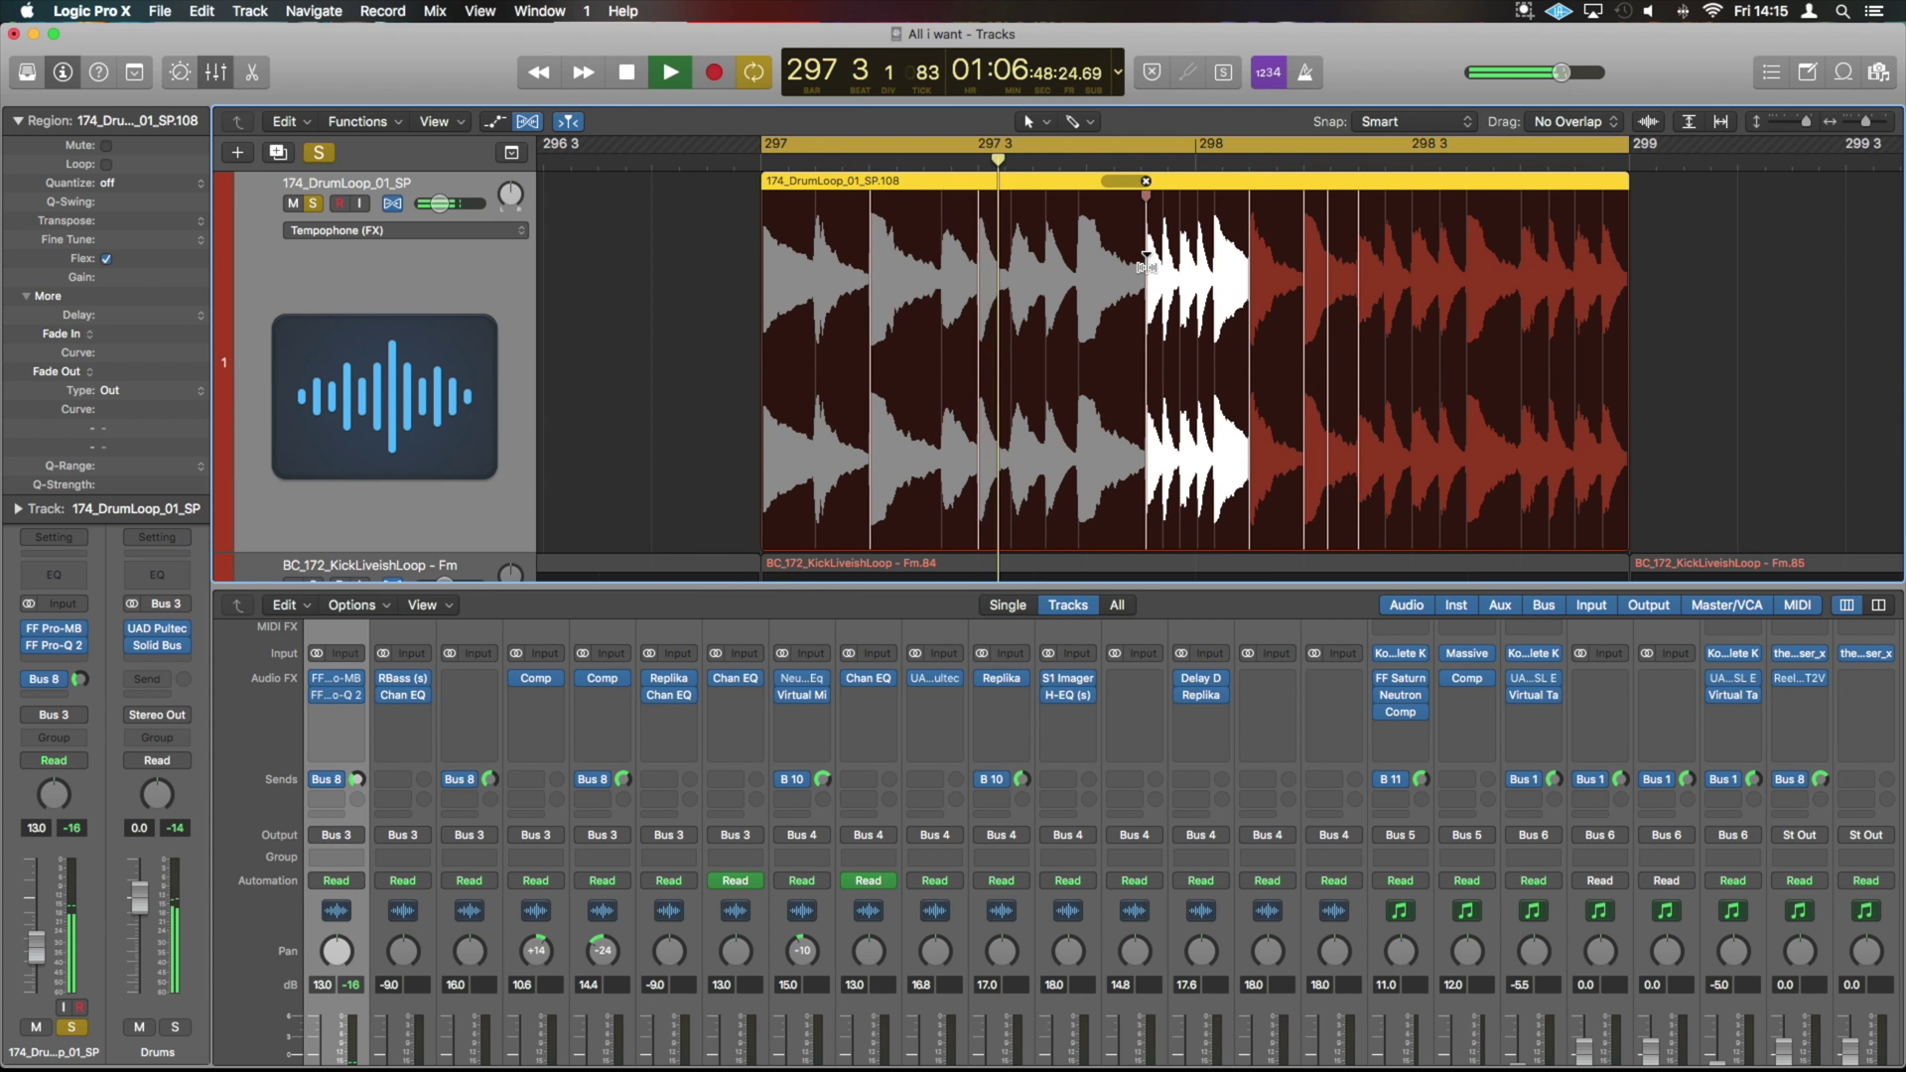
pyautogui.press('space')
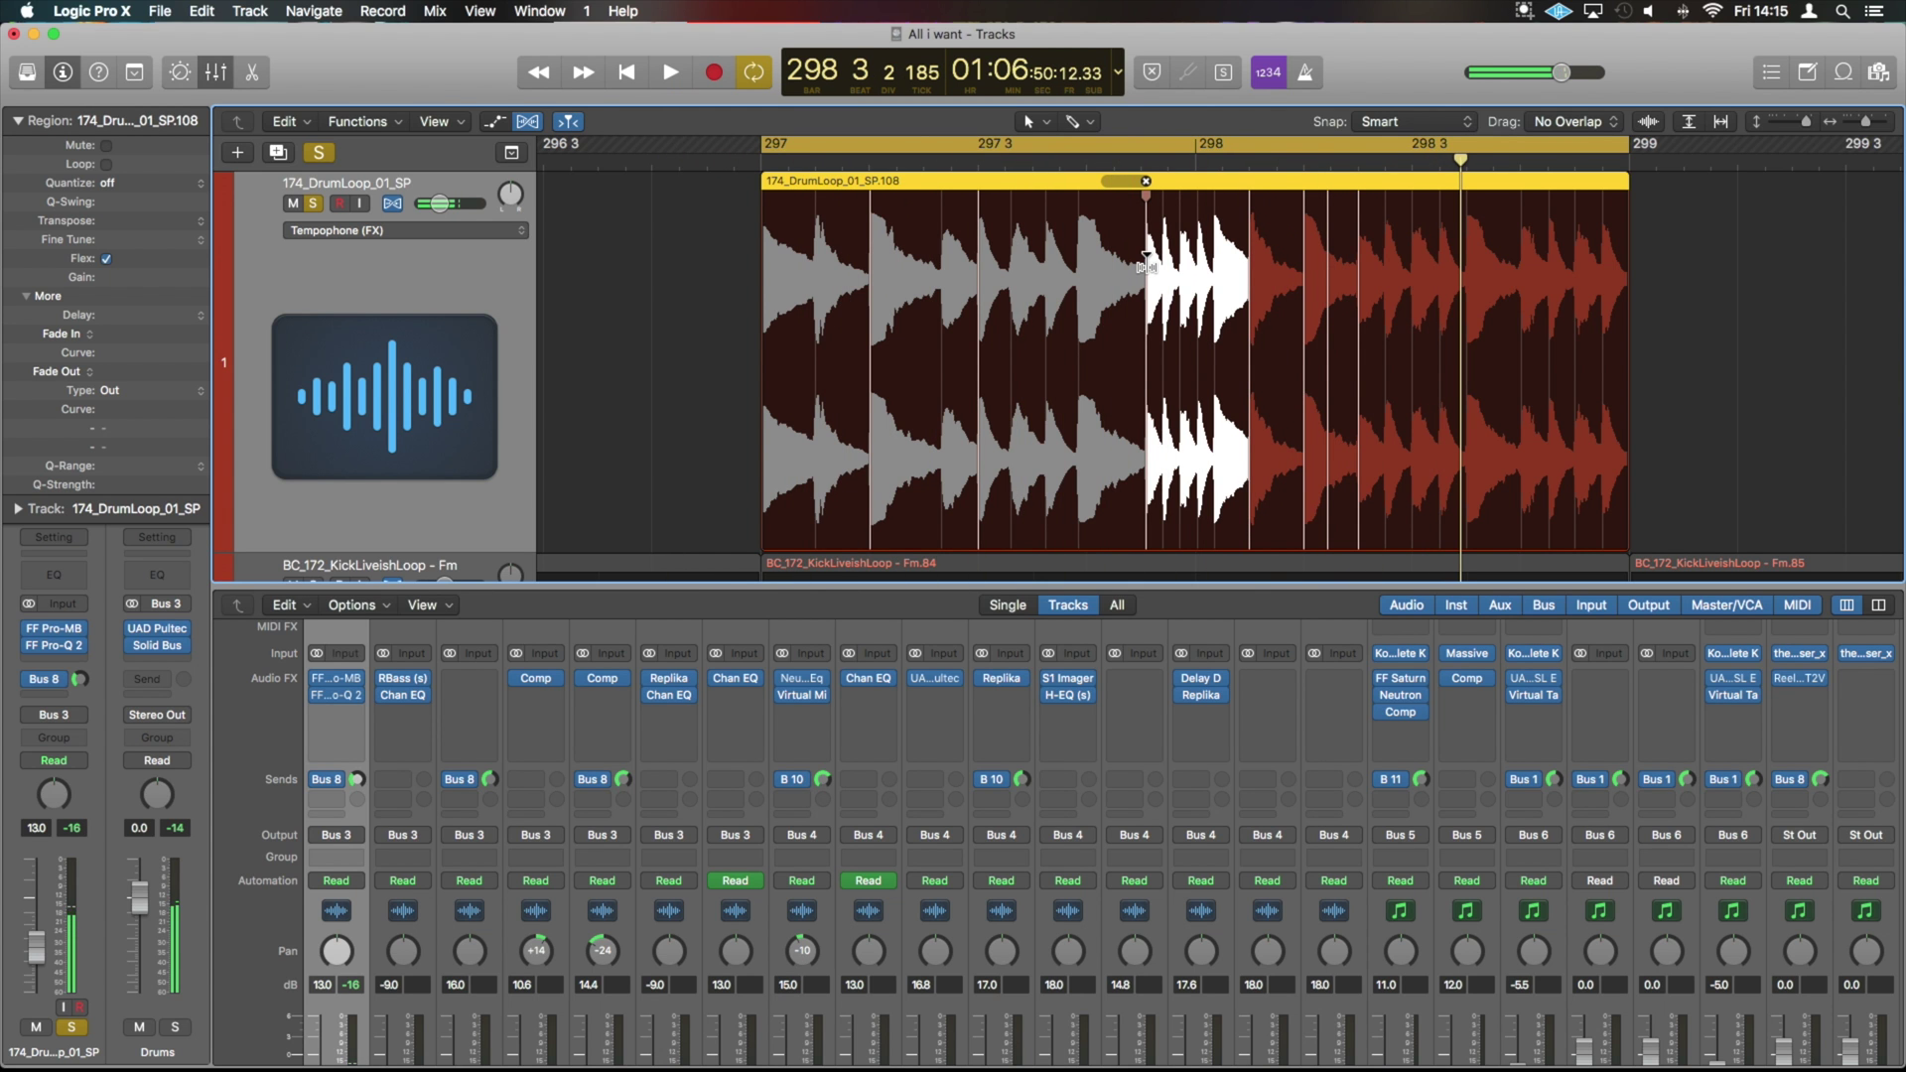
pyautogui.doubleClick(1146, 263)
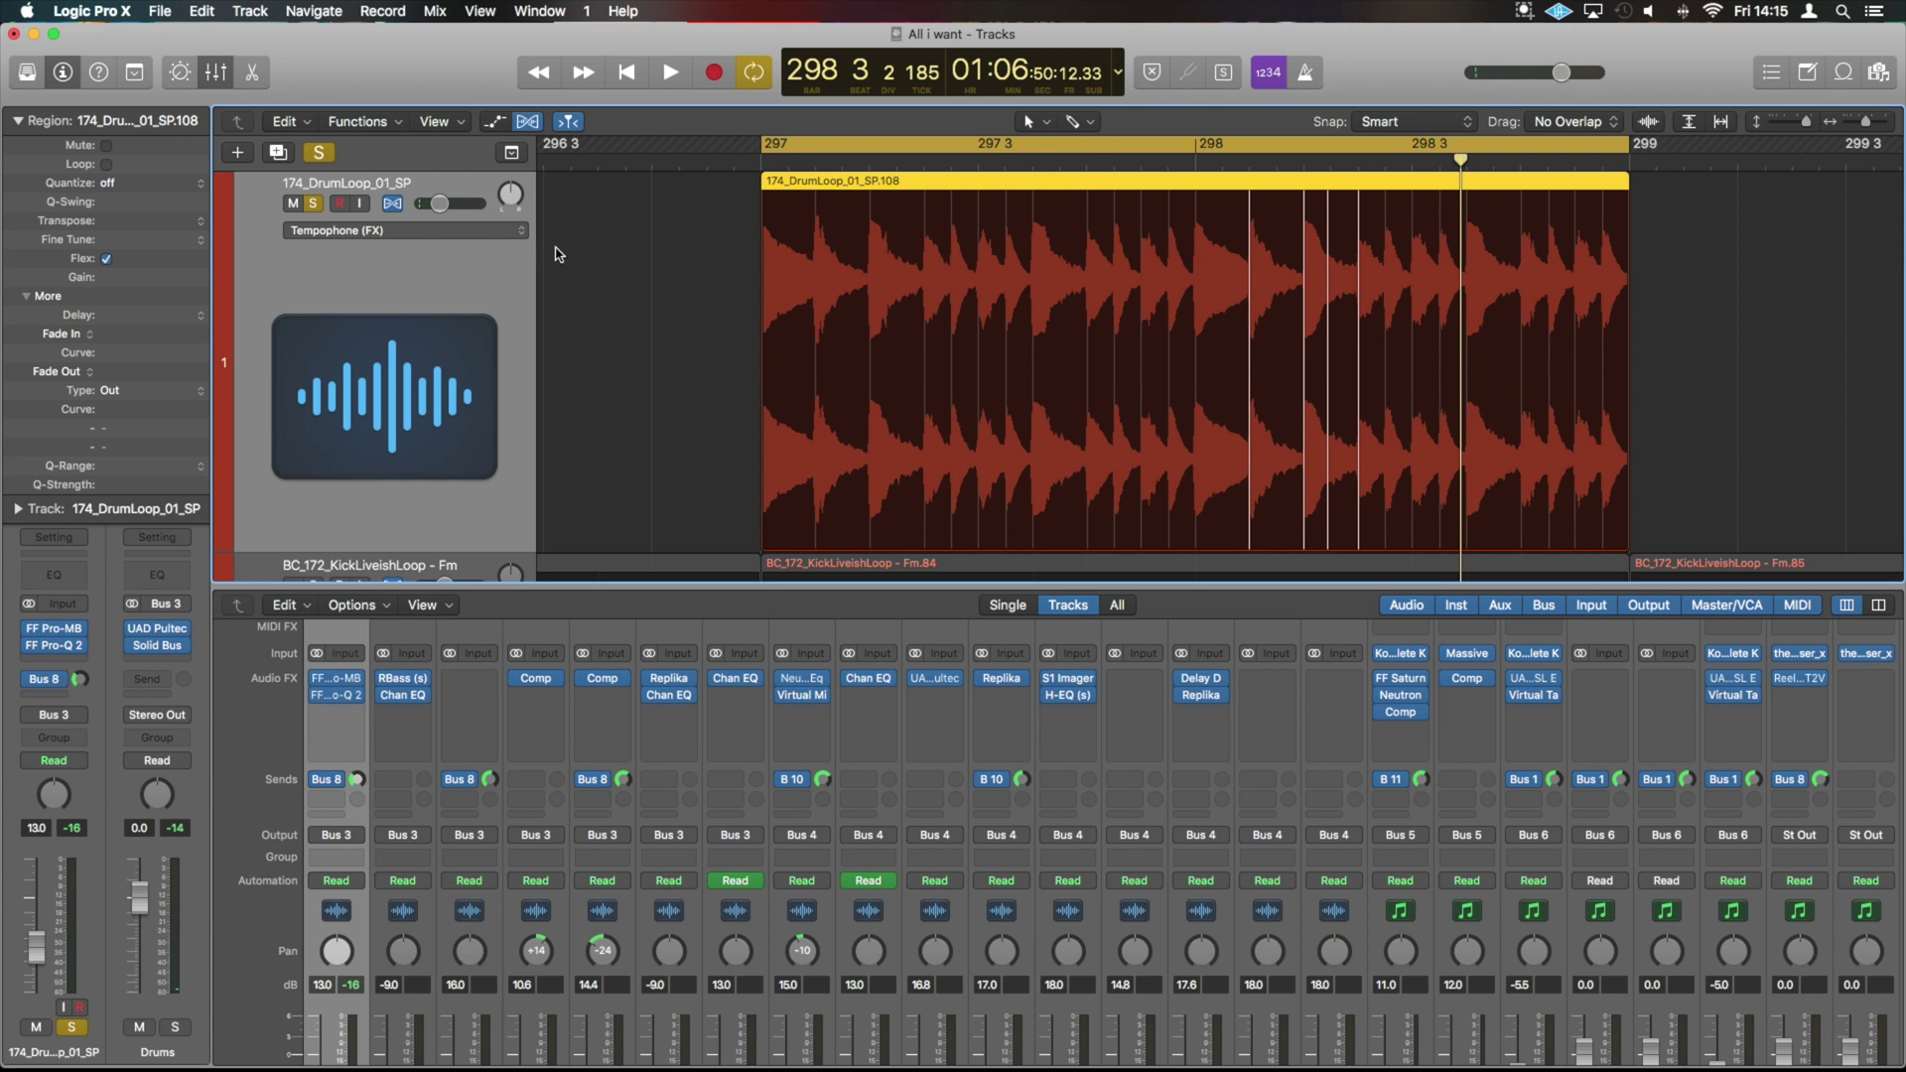
pyautogui.click(427, 232)
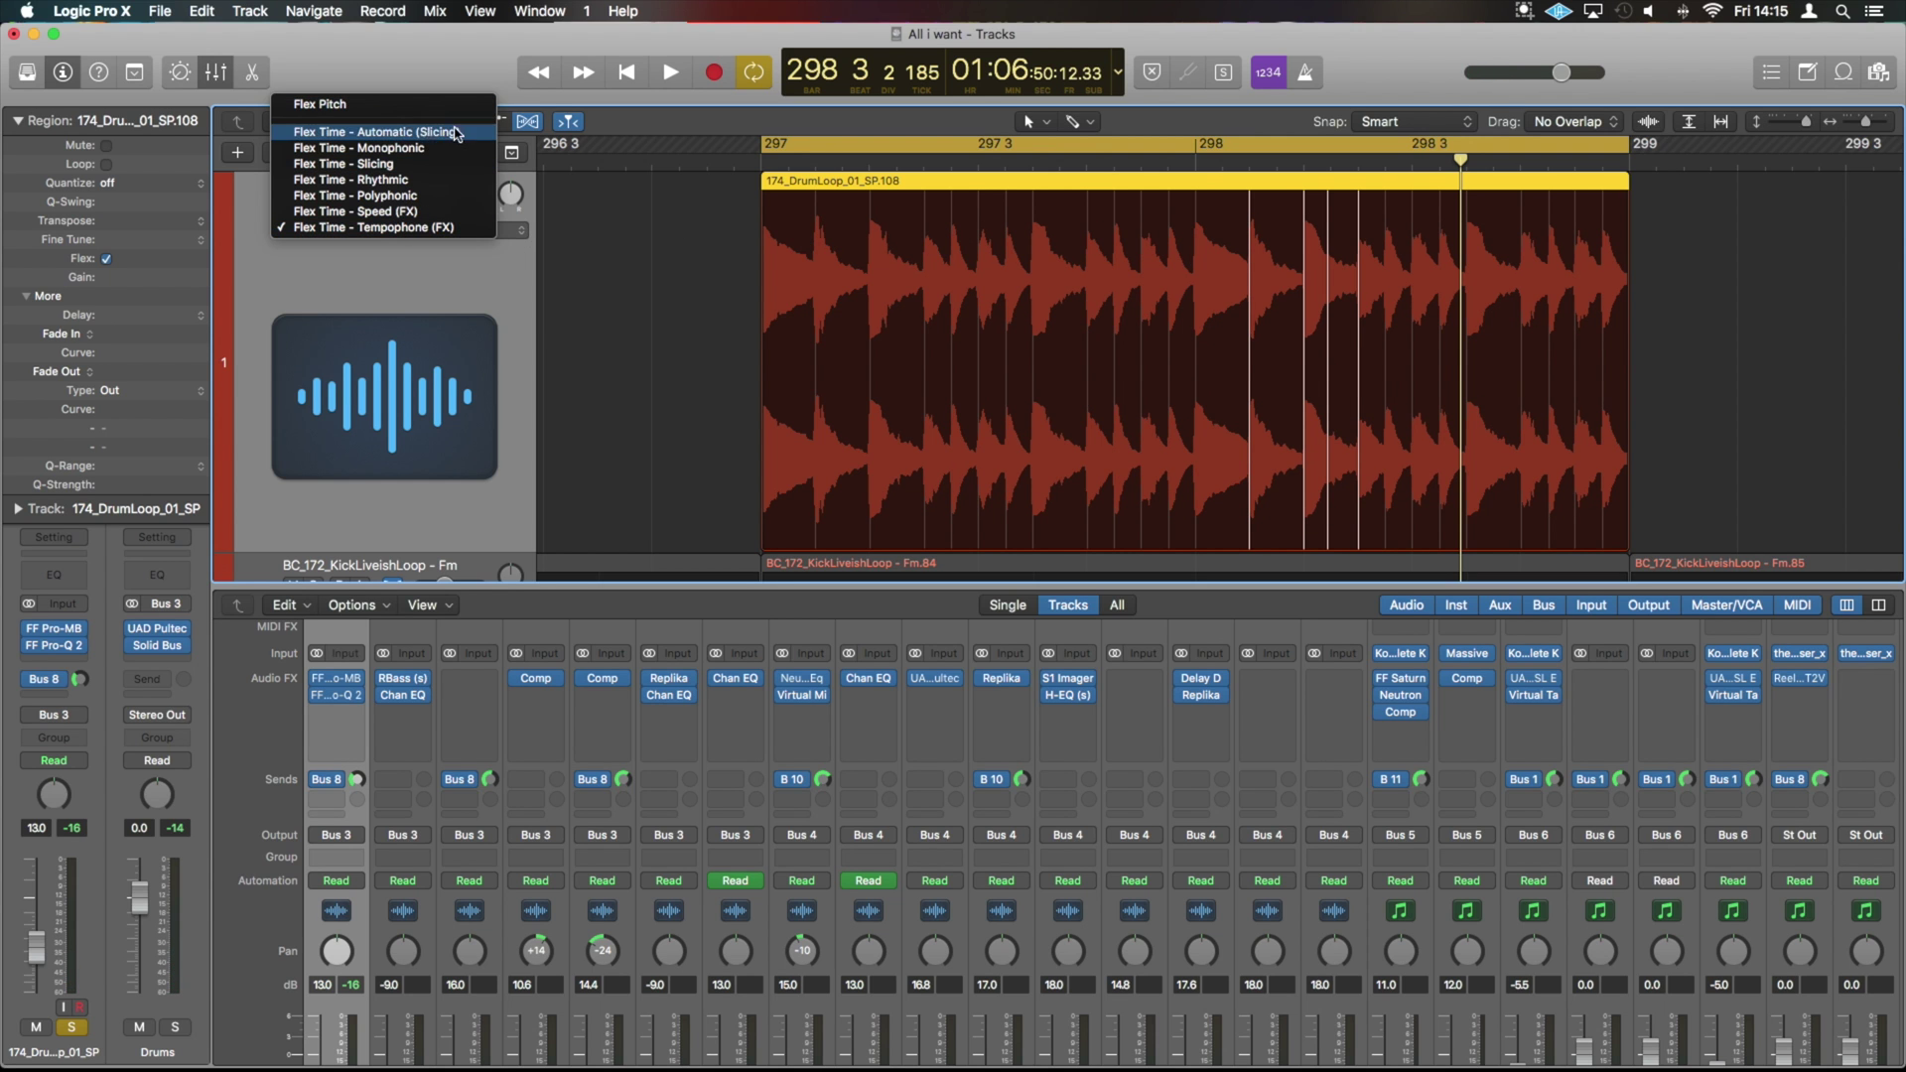
# - Set Rhythmic flex mode and drag a hit's flex marker later, auditioning the stretch
pyautogui.click(439, 182)
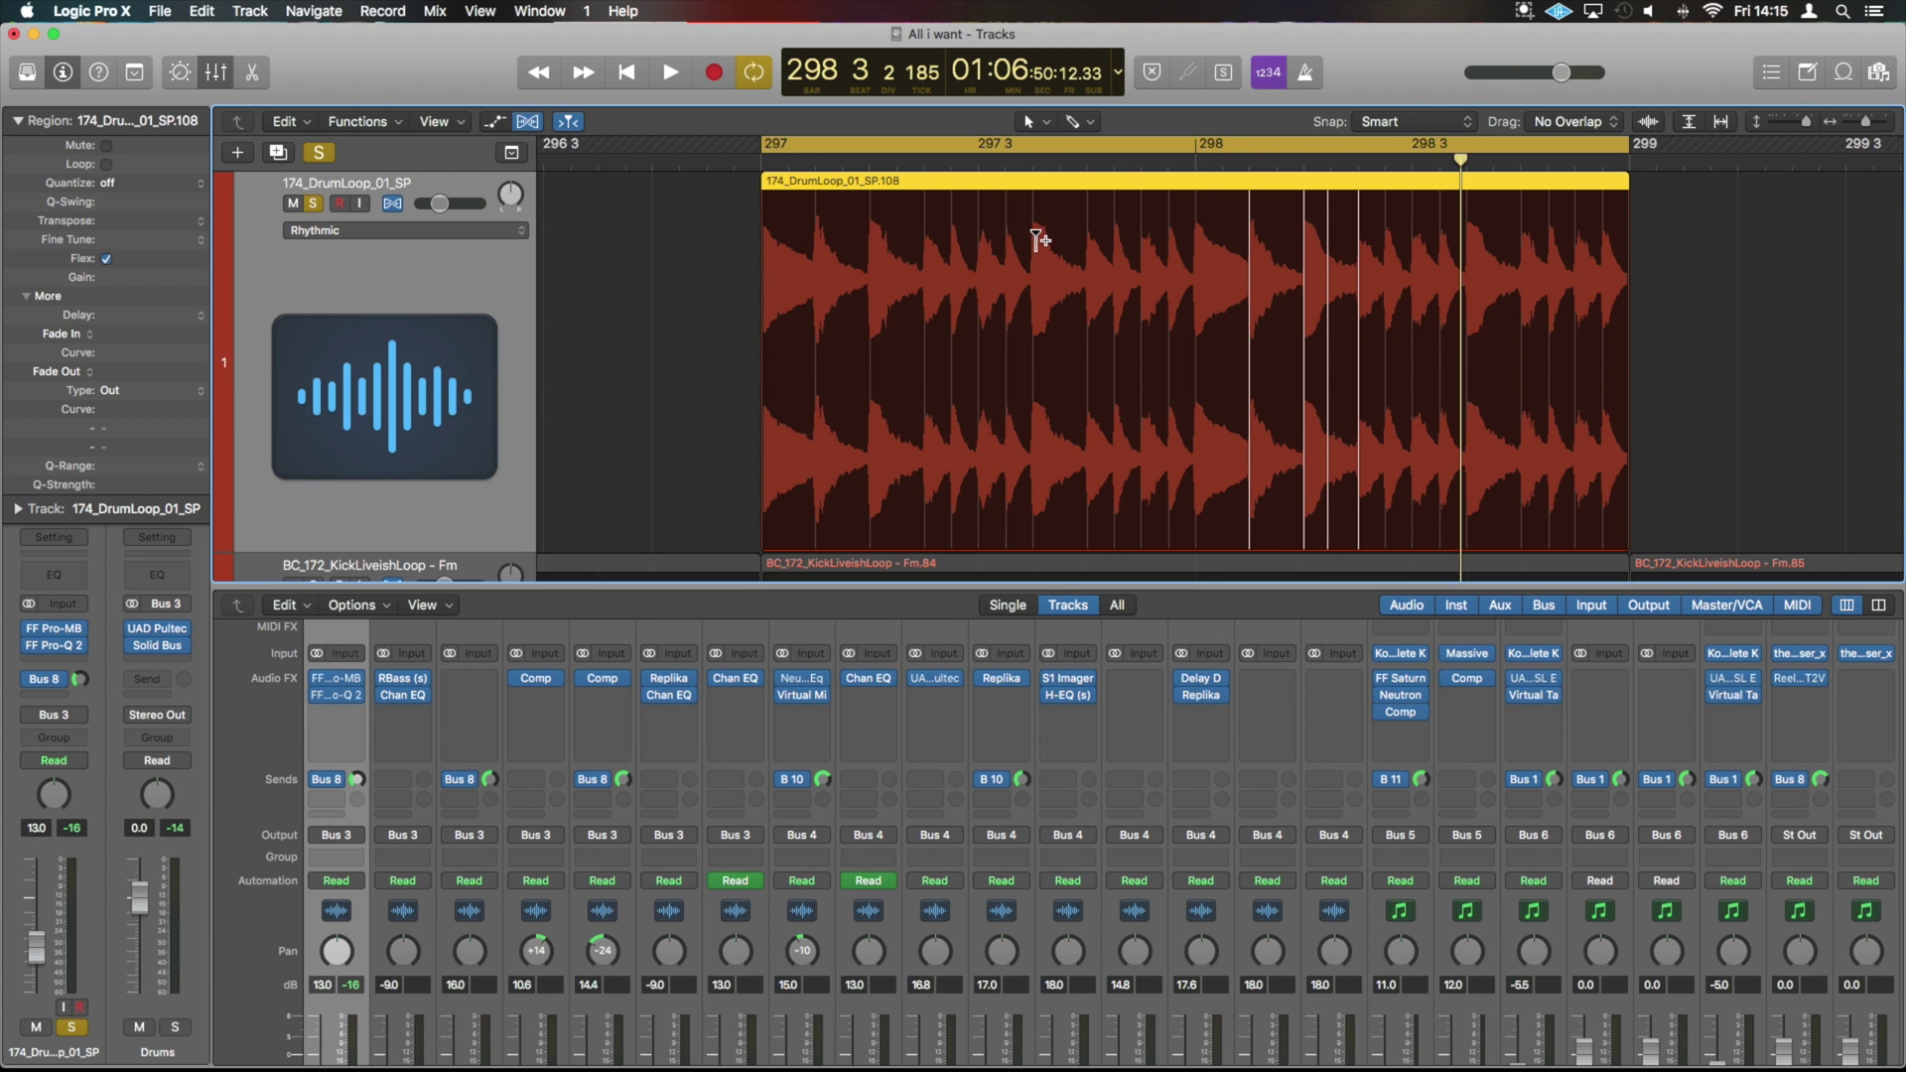
pyautogui.moveTo(1039, 239); pyautogui.dragTo(1087, 238)
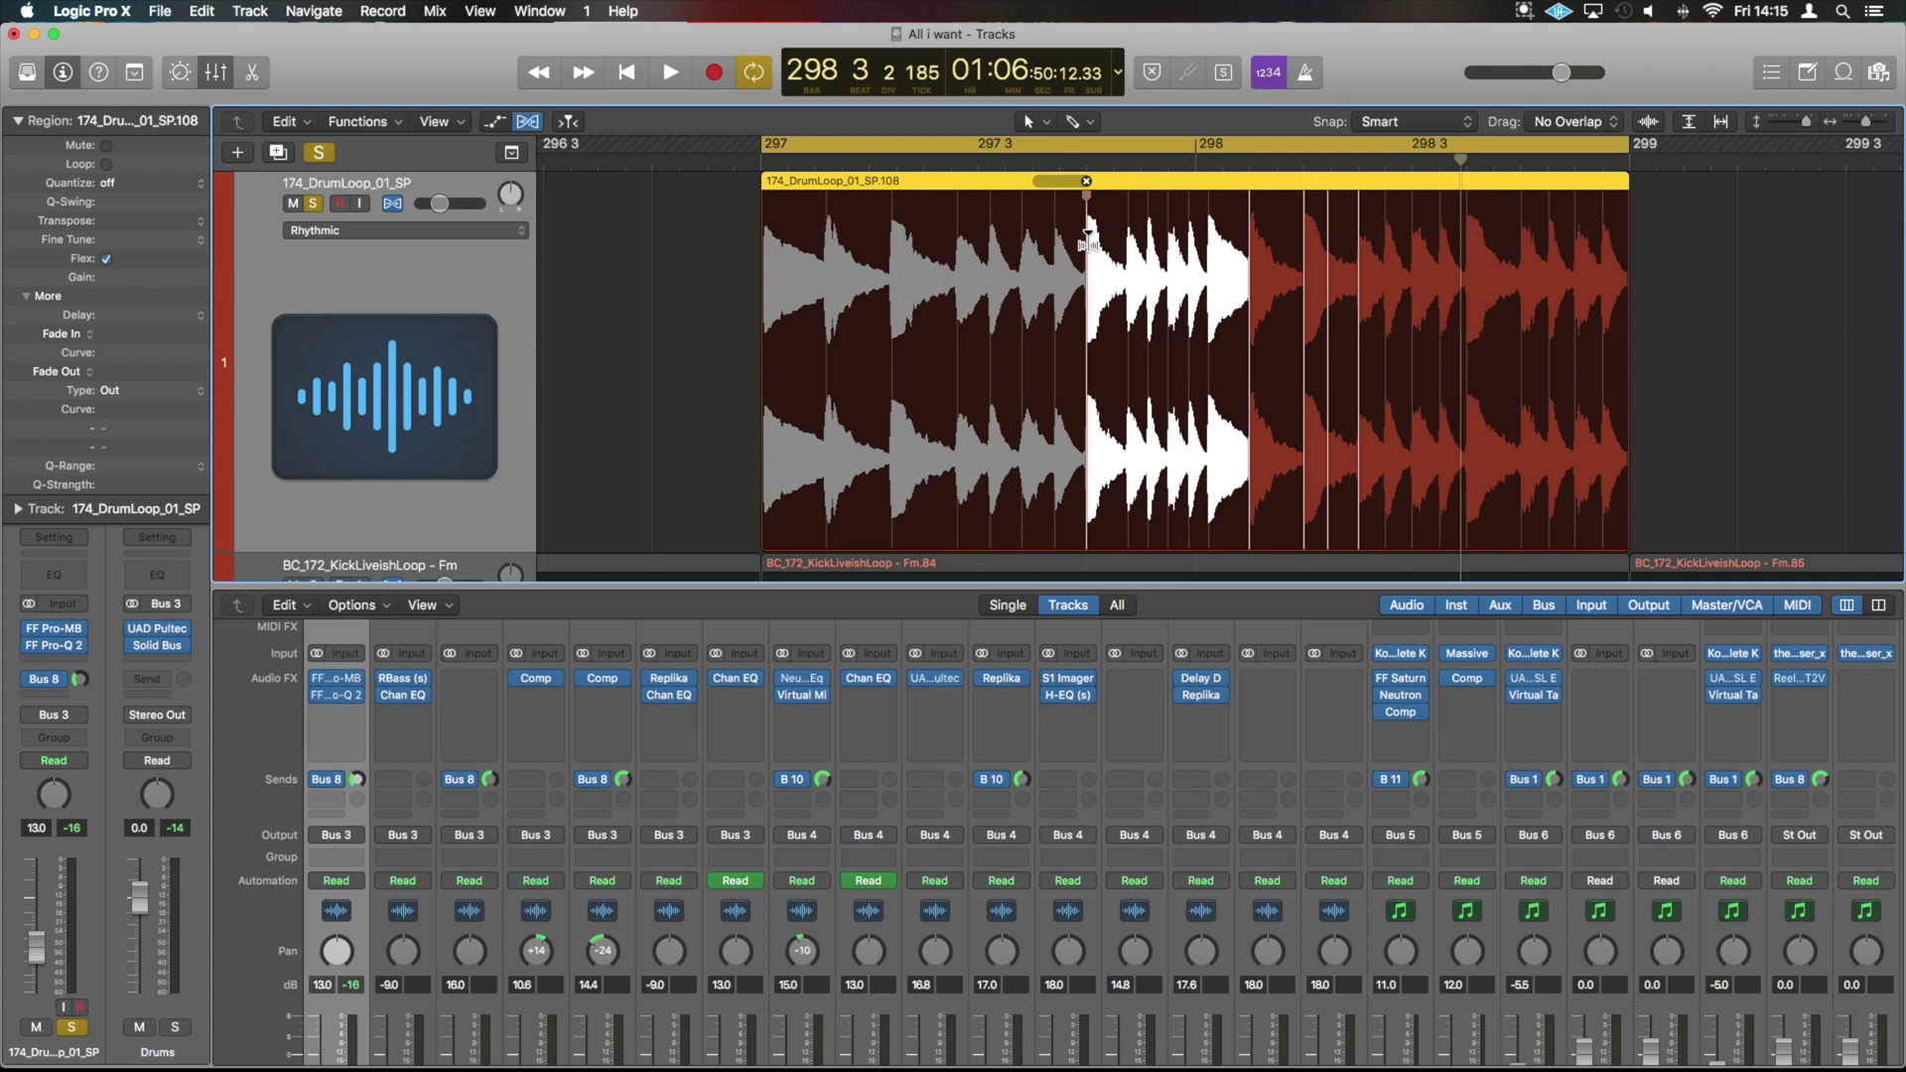
pyautogui.press('space')
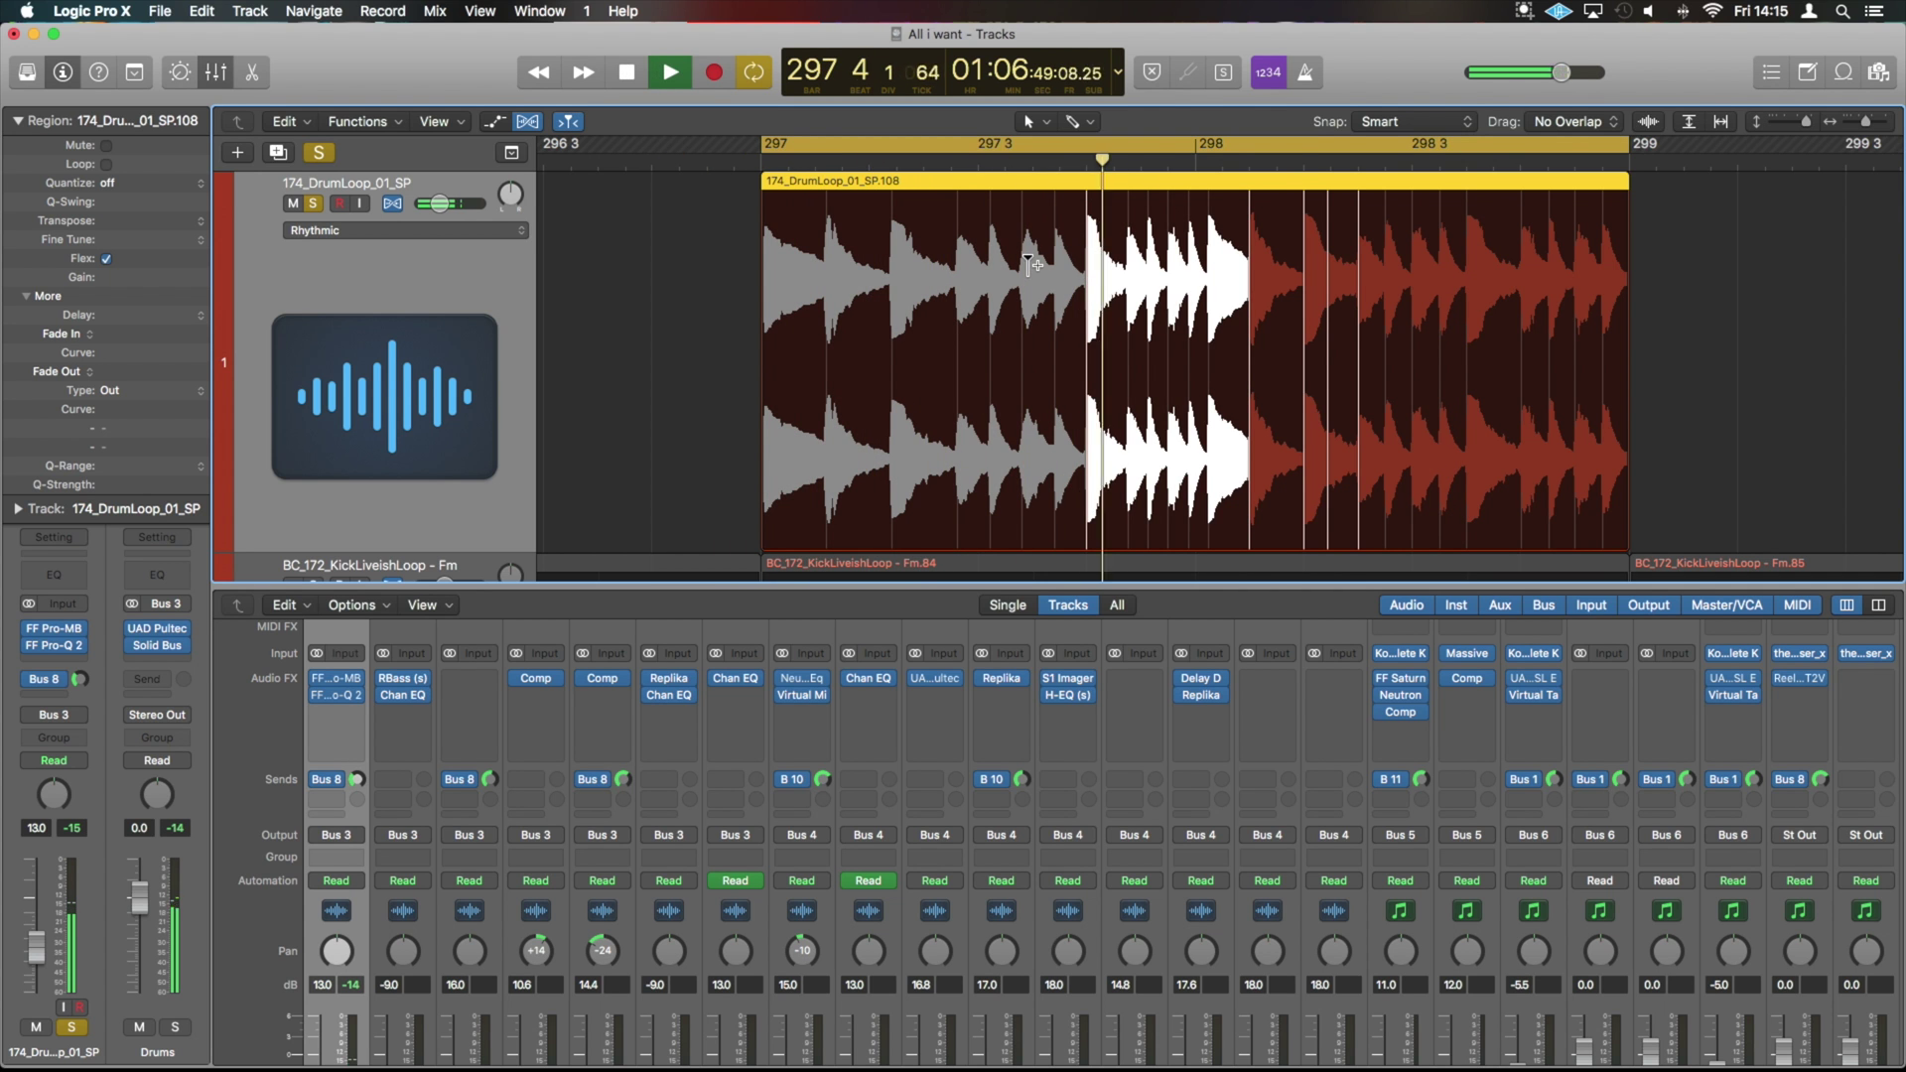
pyautogui.press('space')
# - Undo the flex stretch and open region SP.108 in the Audio File editor with E
pyautogui.click(1082, 250)
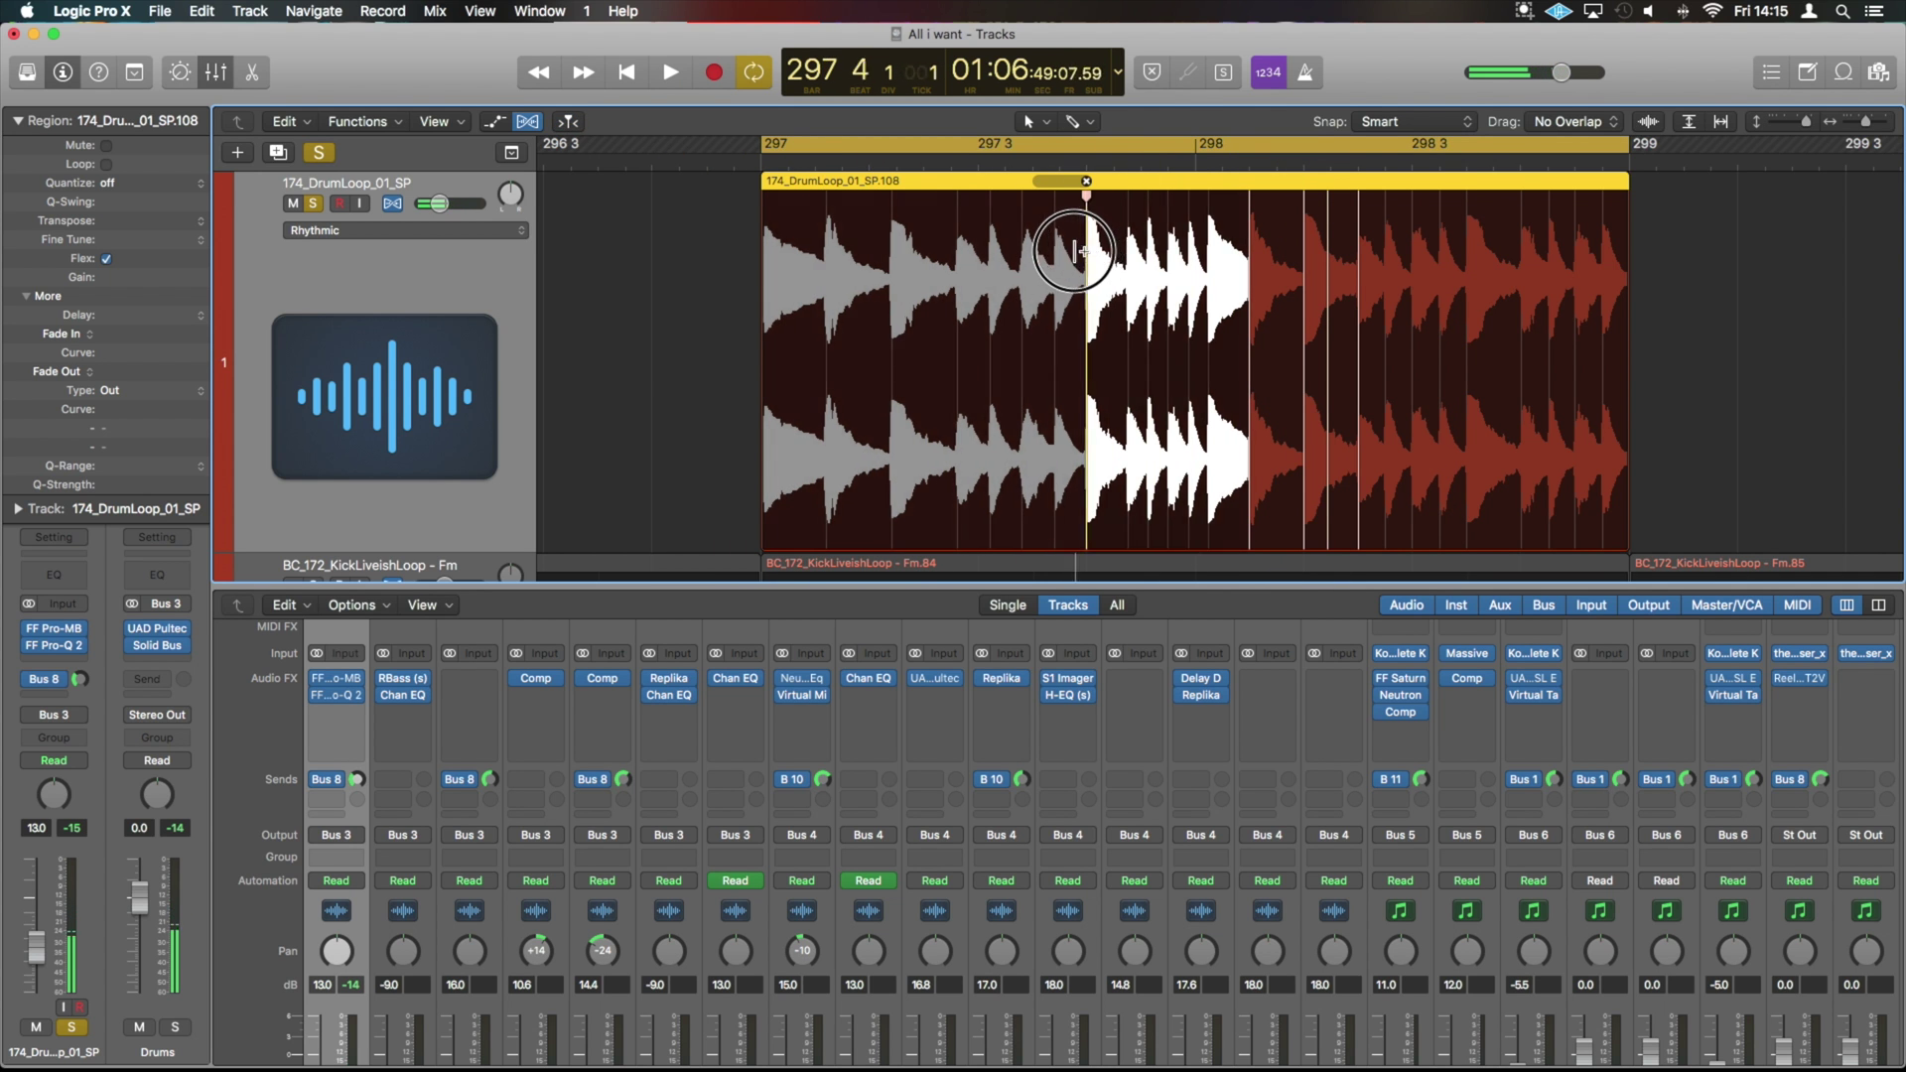
pyautogui.press('space')
pyautogui.press('space')
pyautogui.press('super+z')
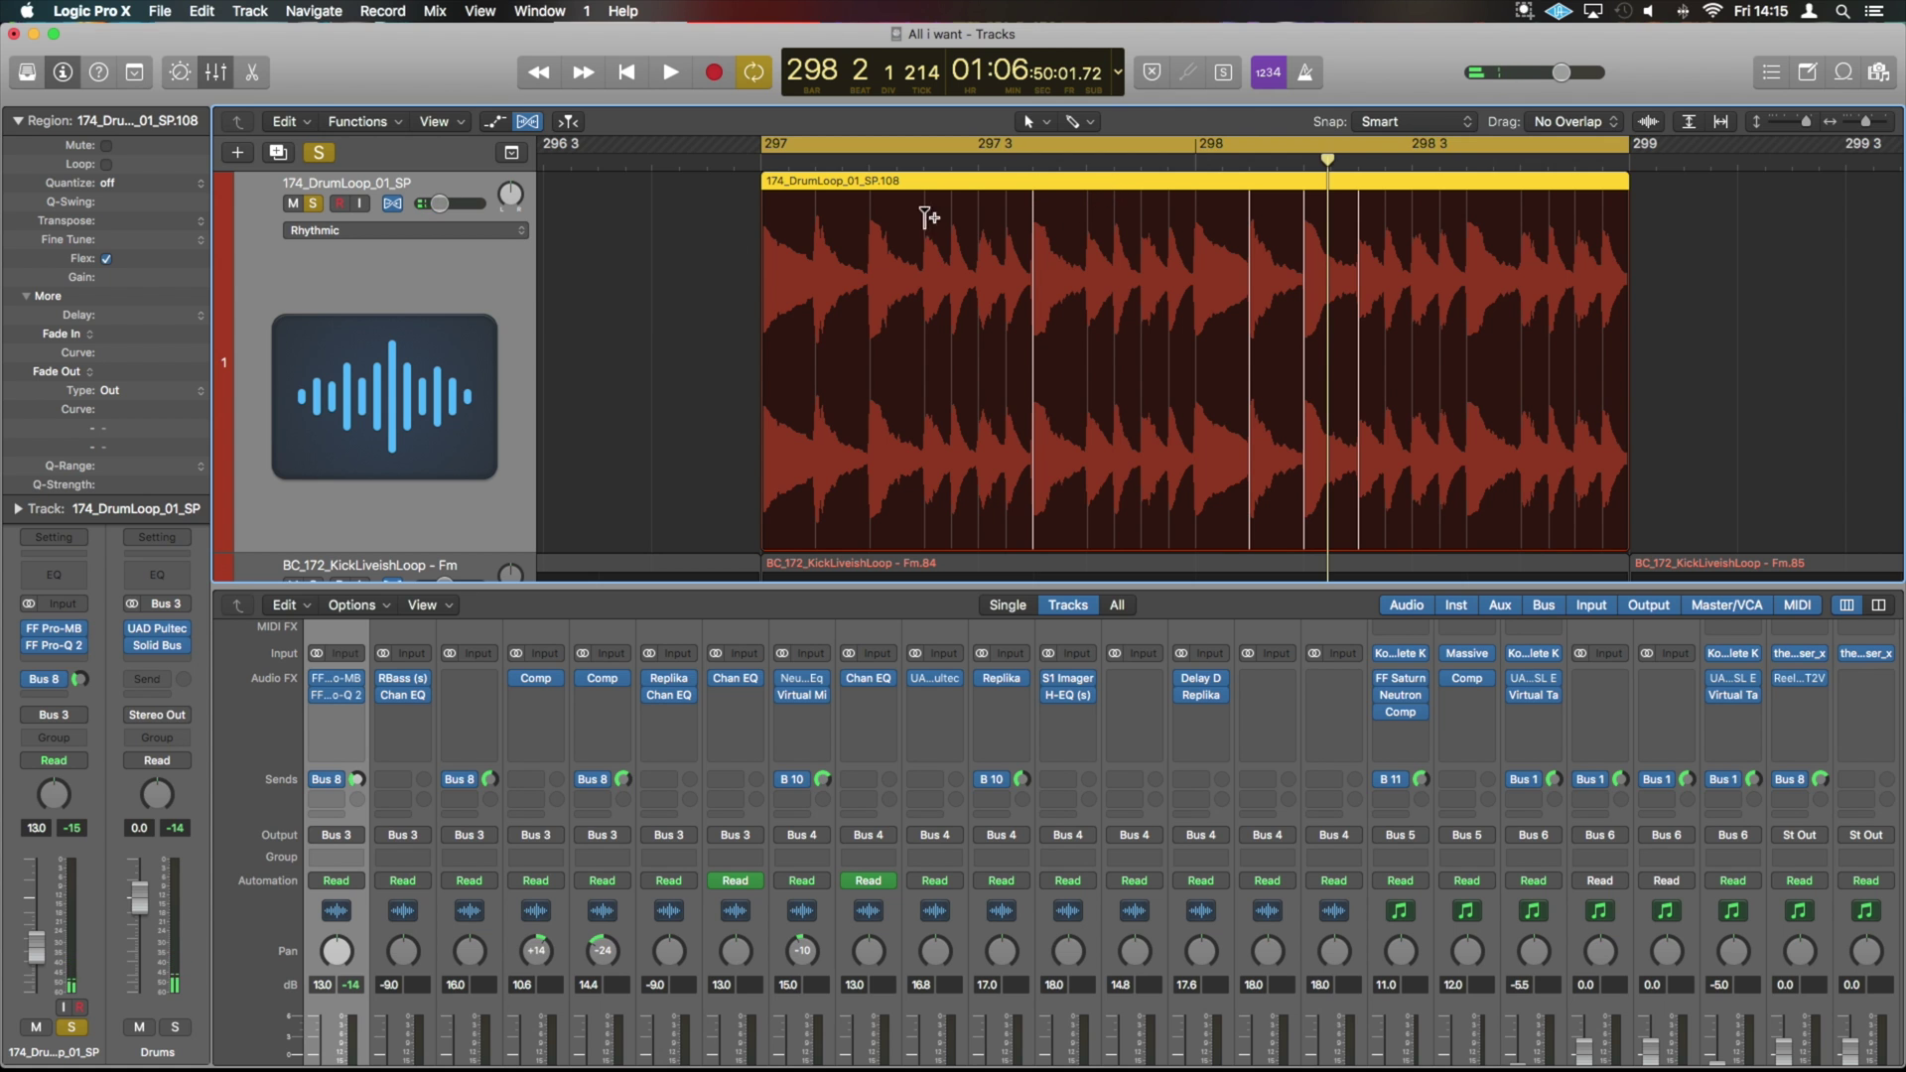
pyautogui.press('e')
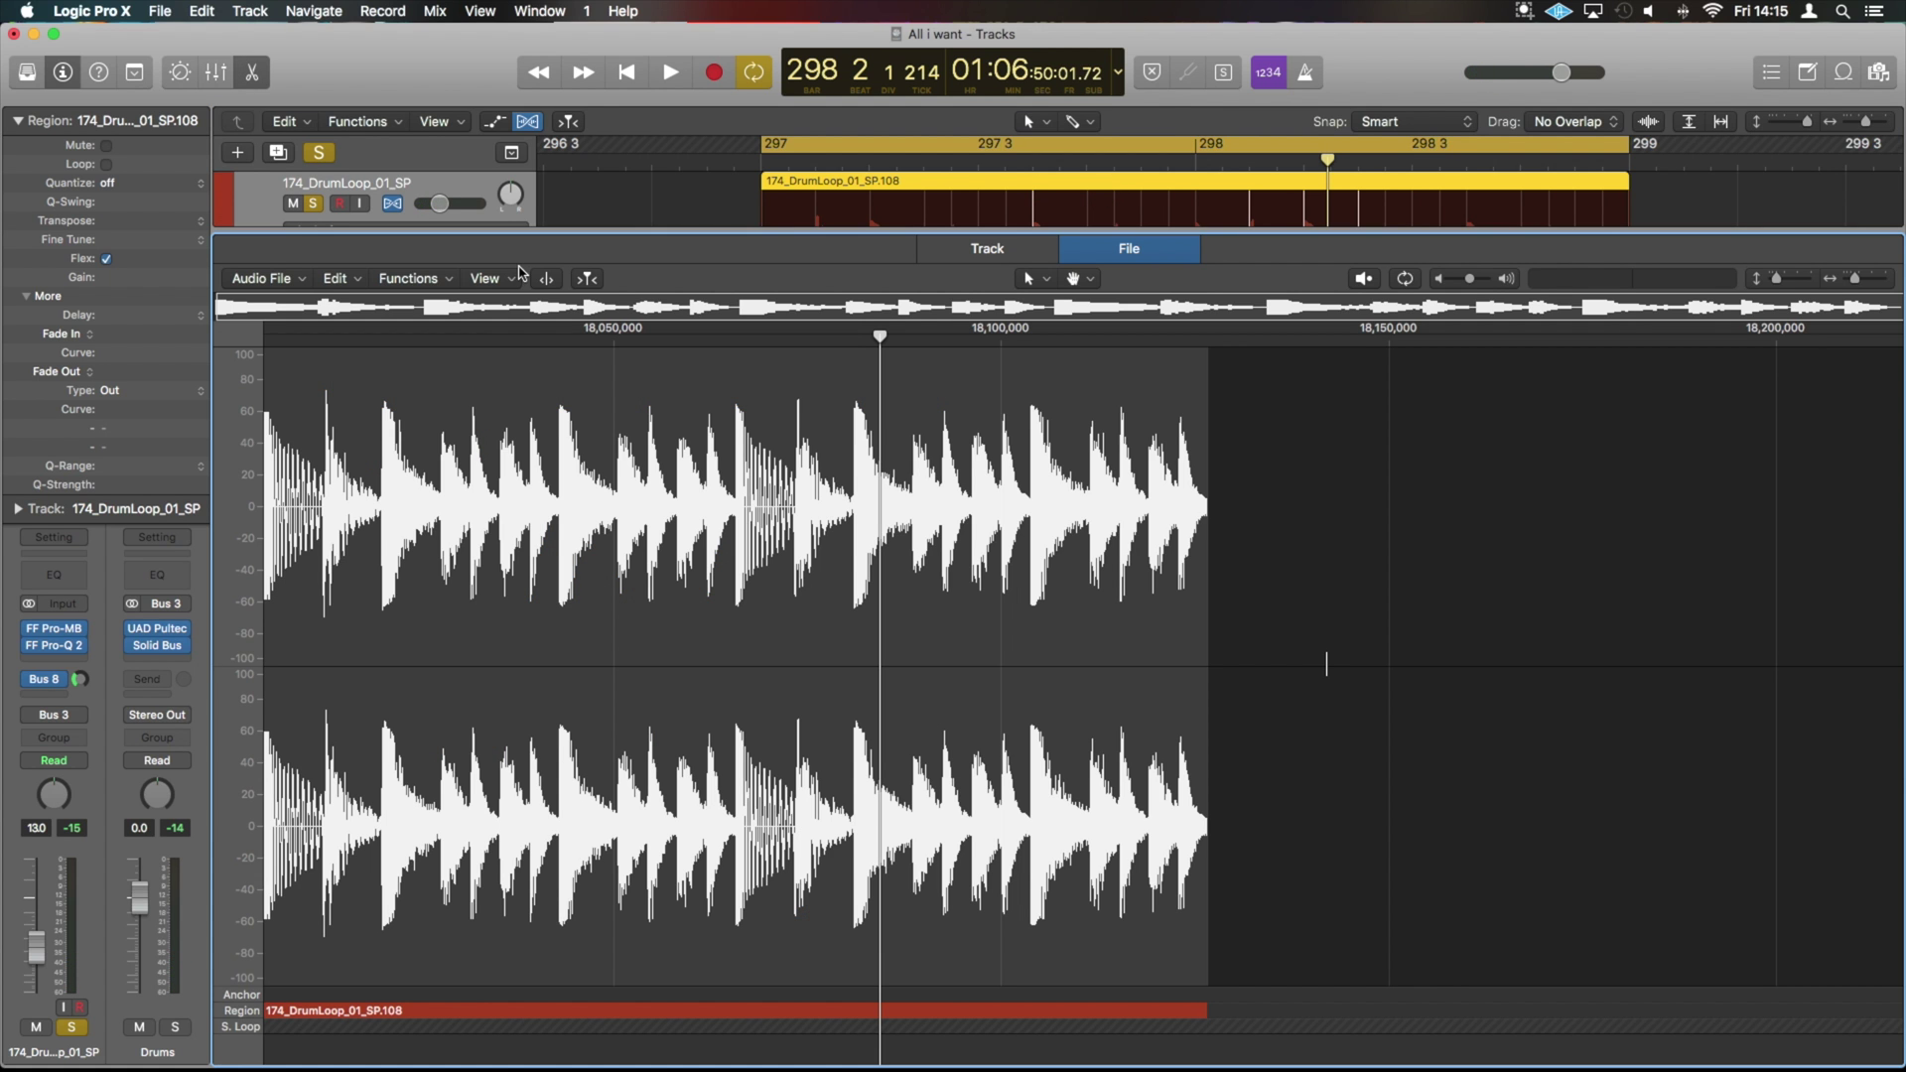
# - Check the File view and Audio File menu, then return to the Track view with SP.108 in Flex Time Rhythmic
pyautogui.click(983, 254)
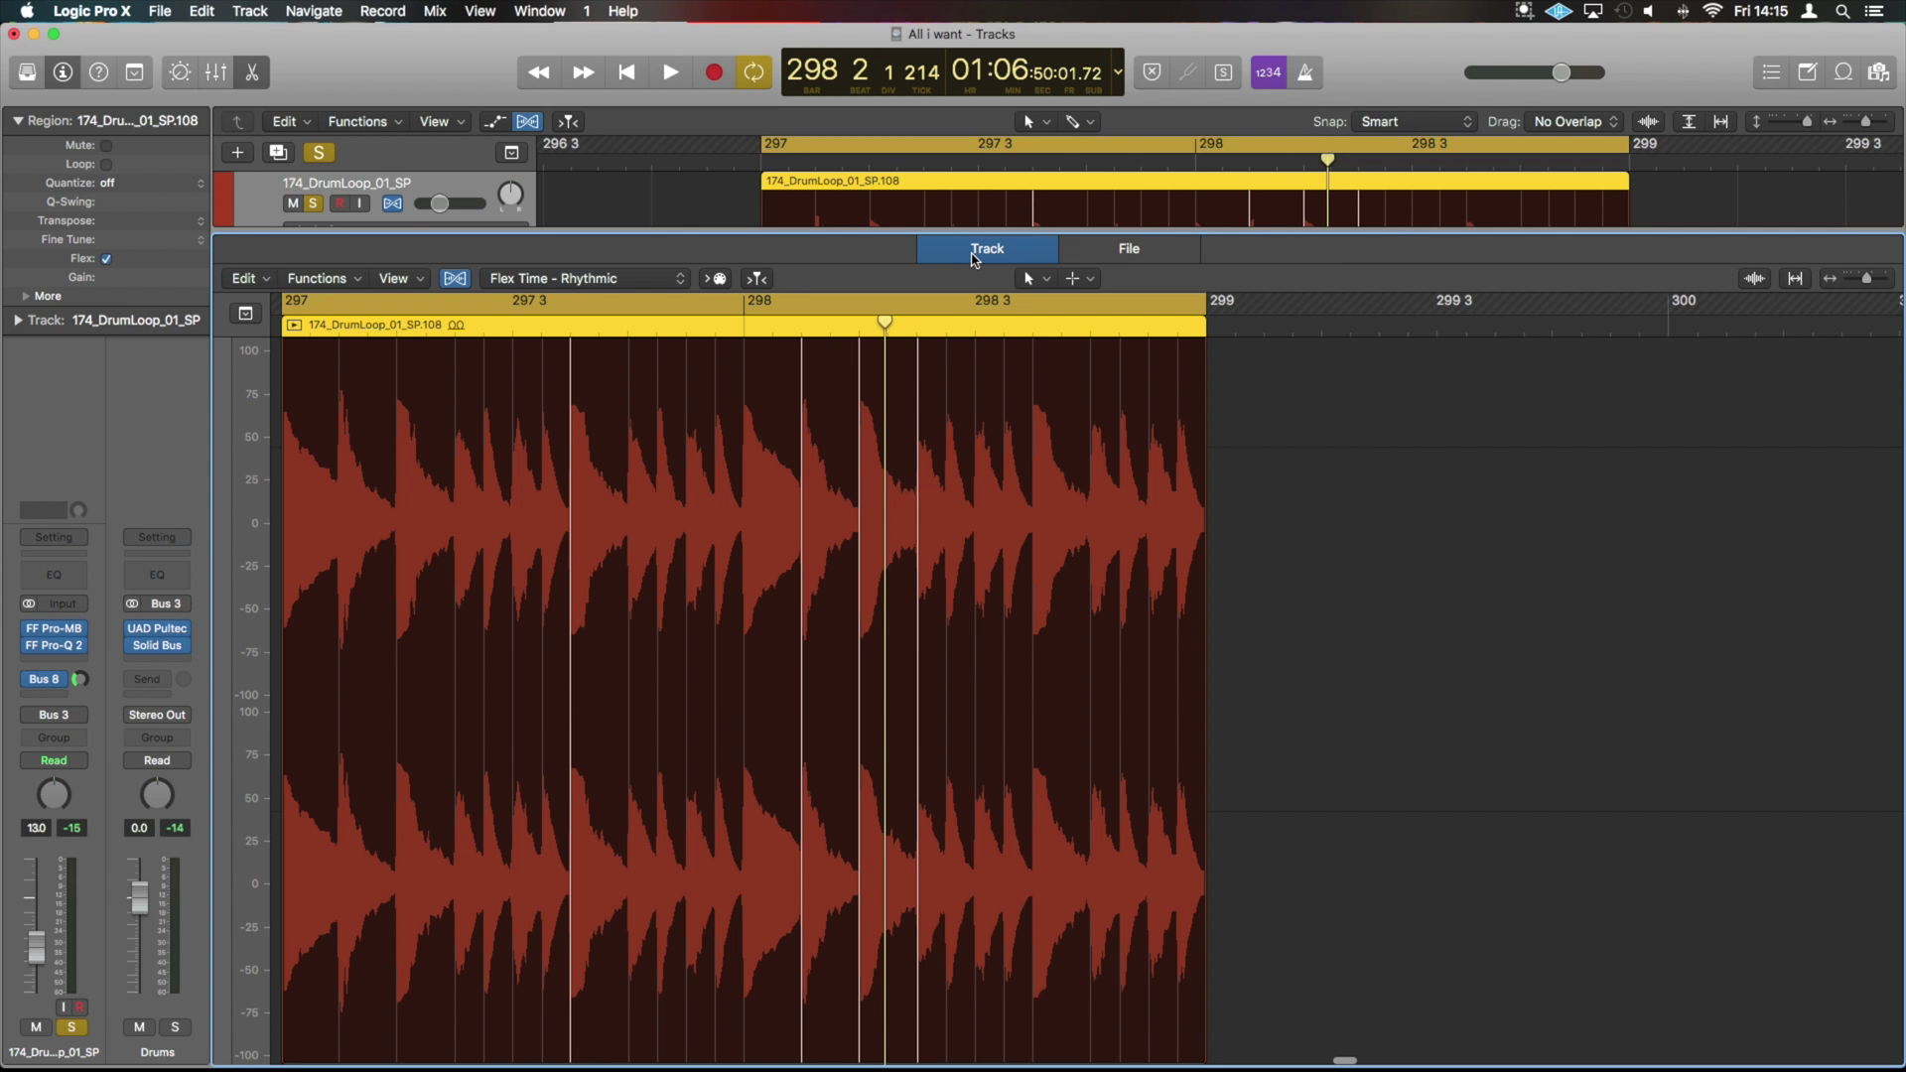
pyautogui.click(1123, 250)
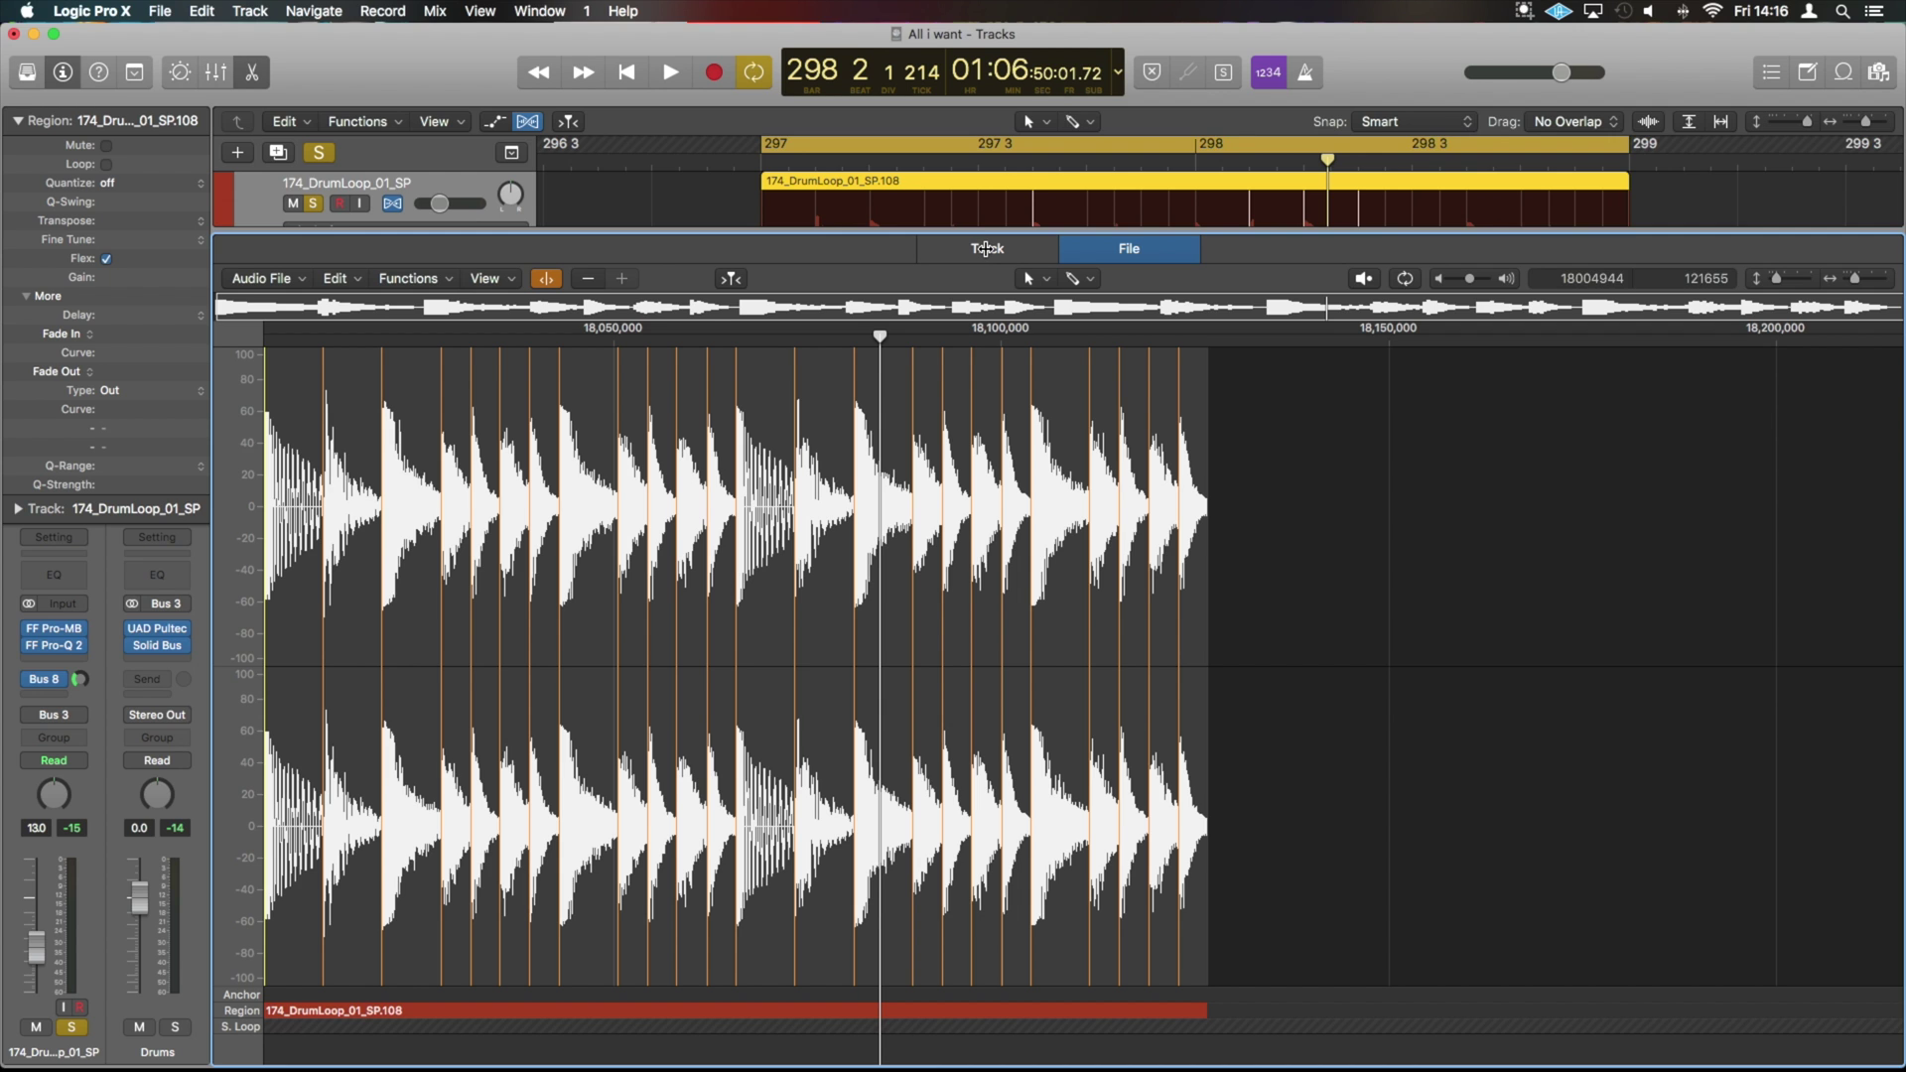
pyautogui.click(263, 279)
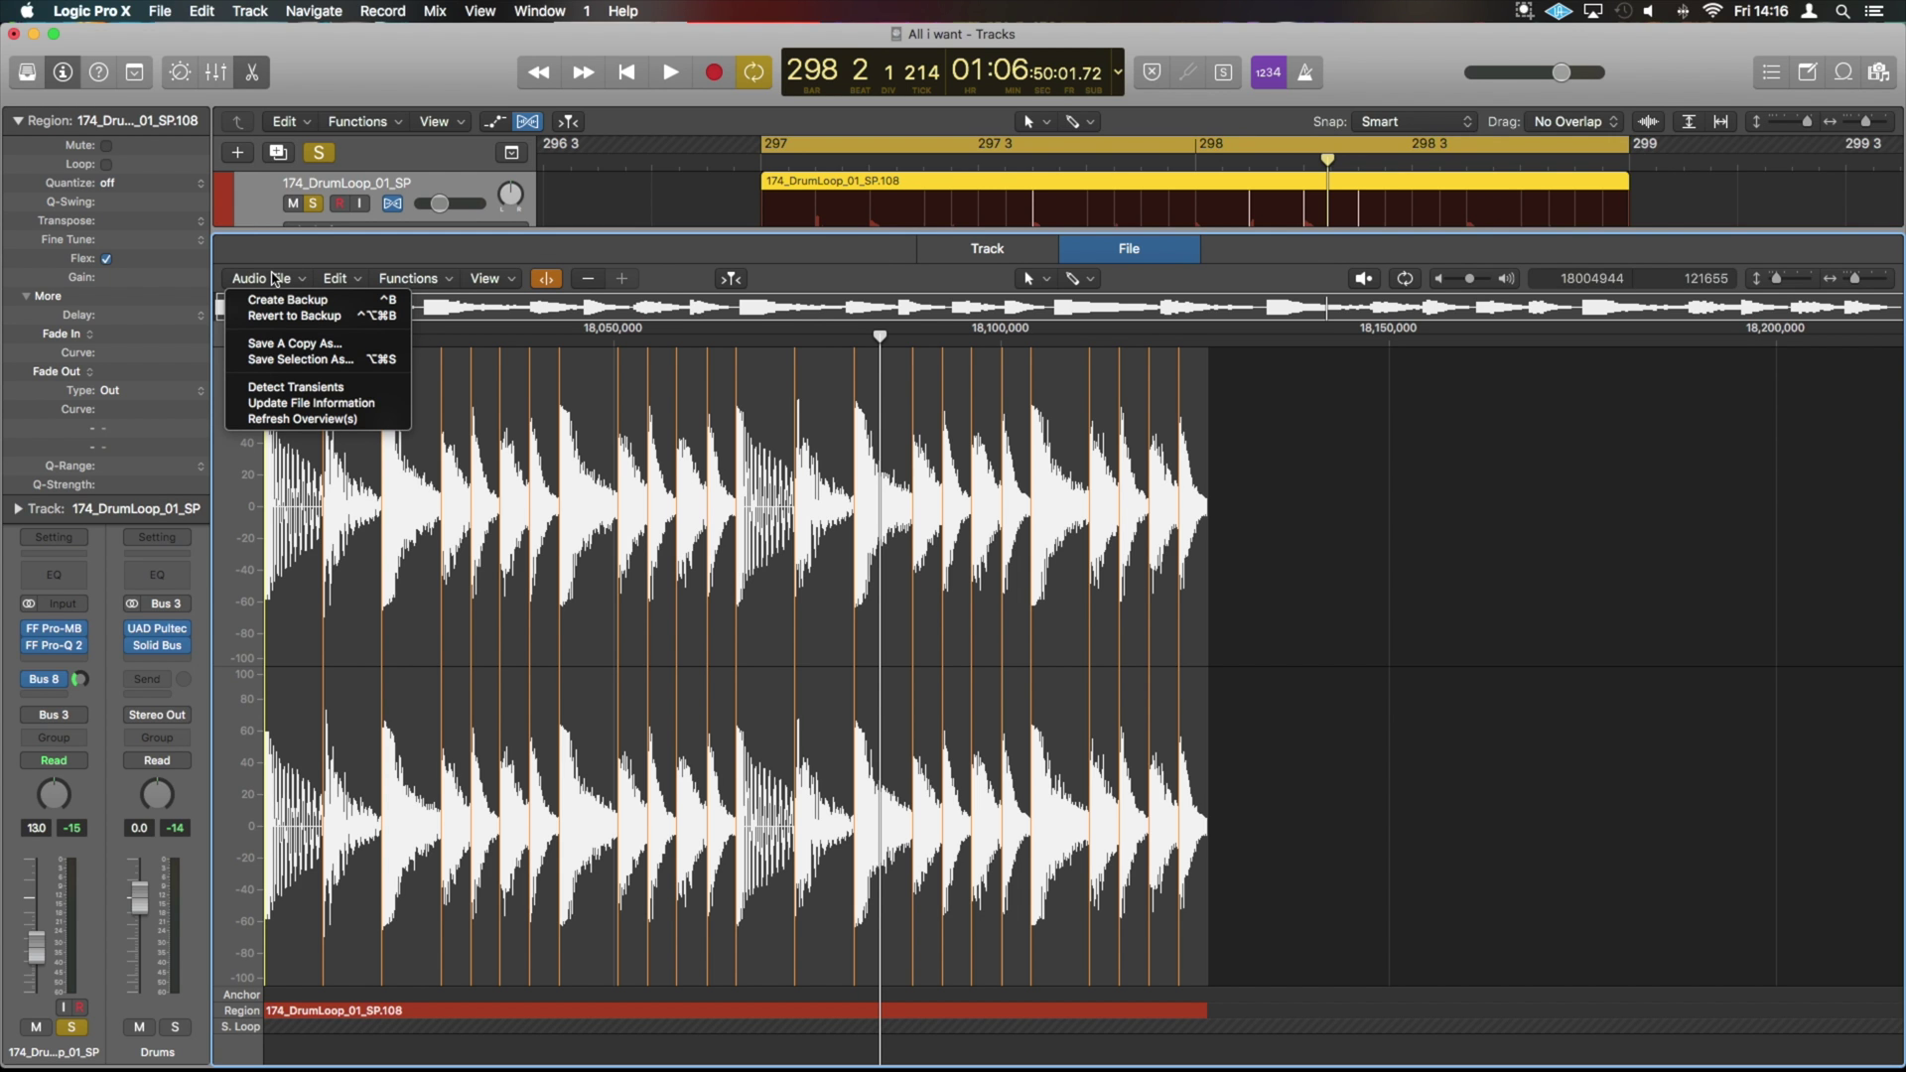
pyautogui.click(663, 296)
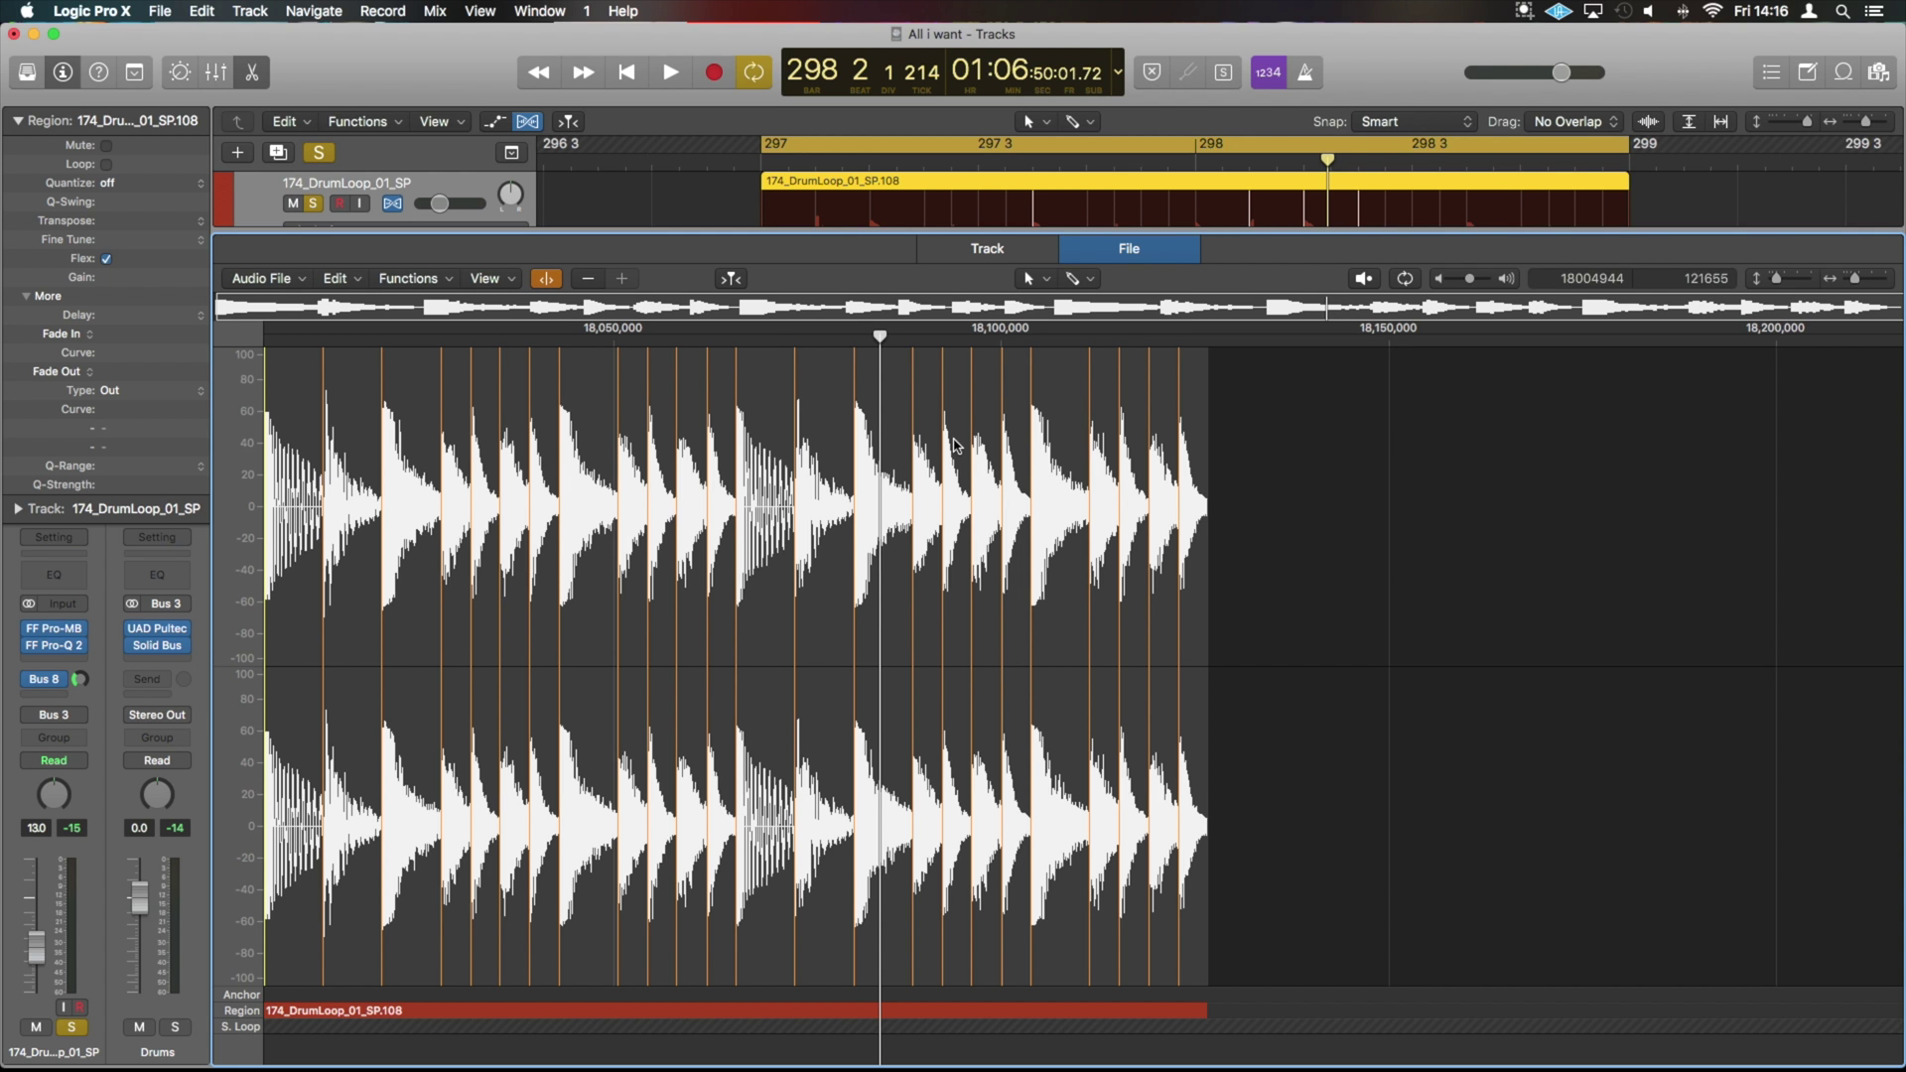
pyautogui.click(989, 247)
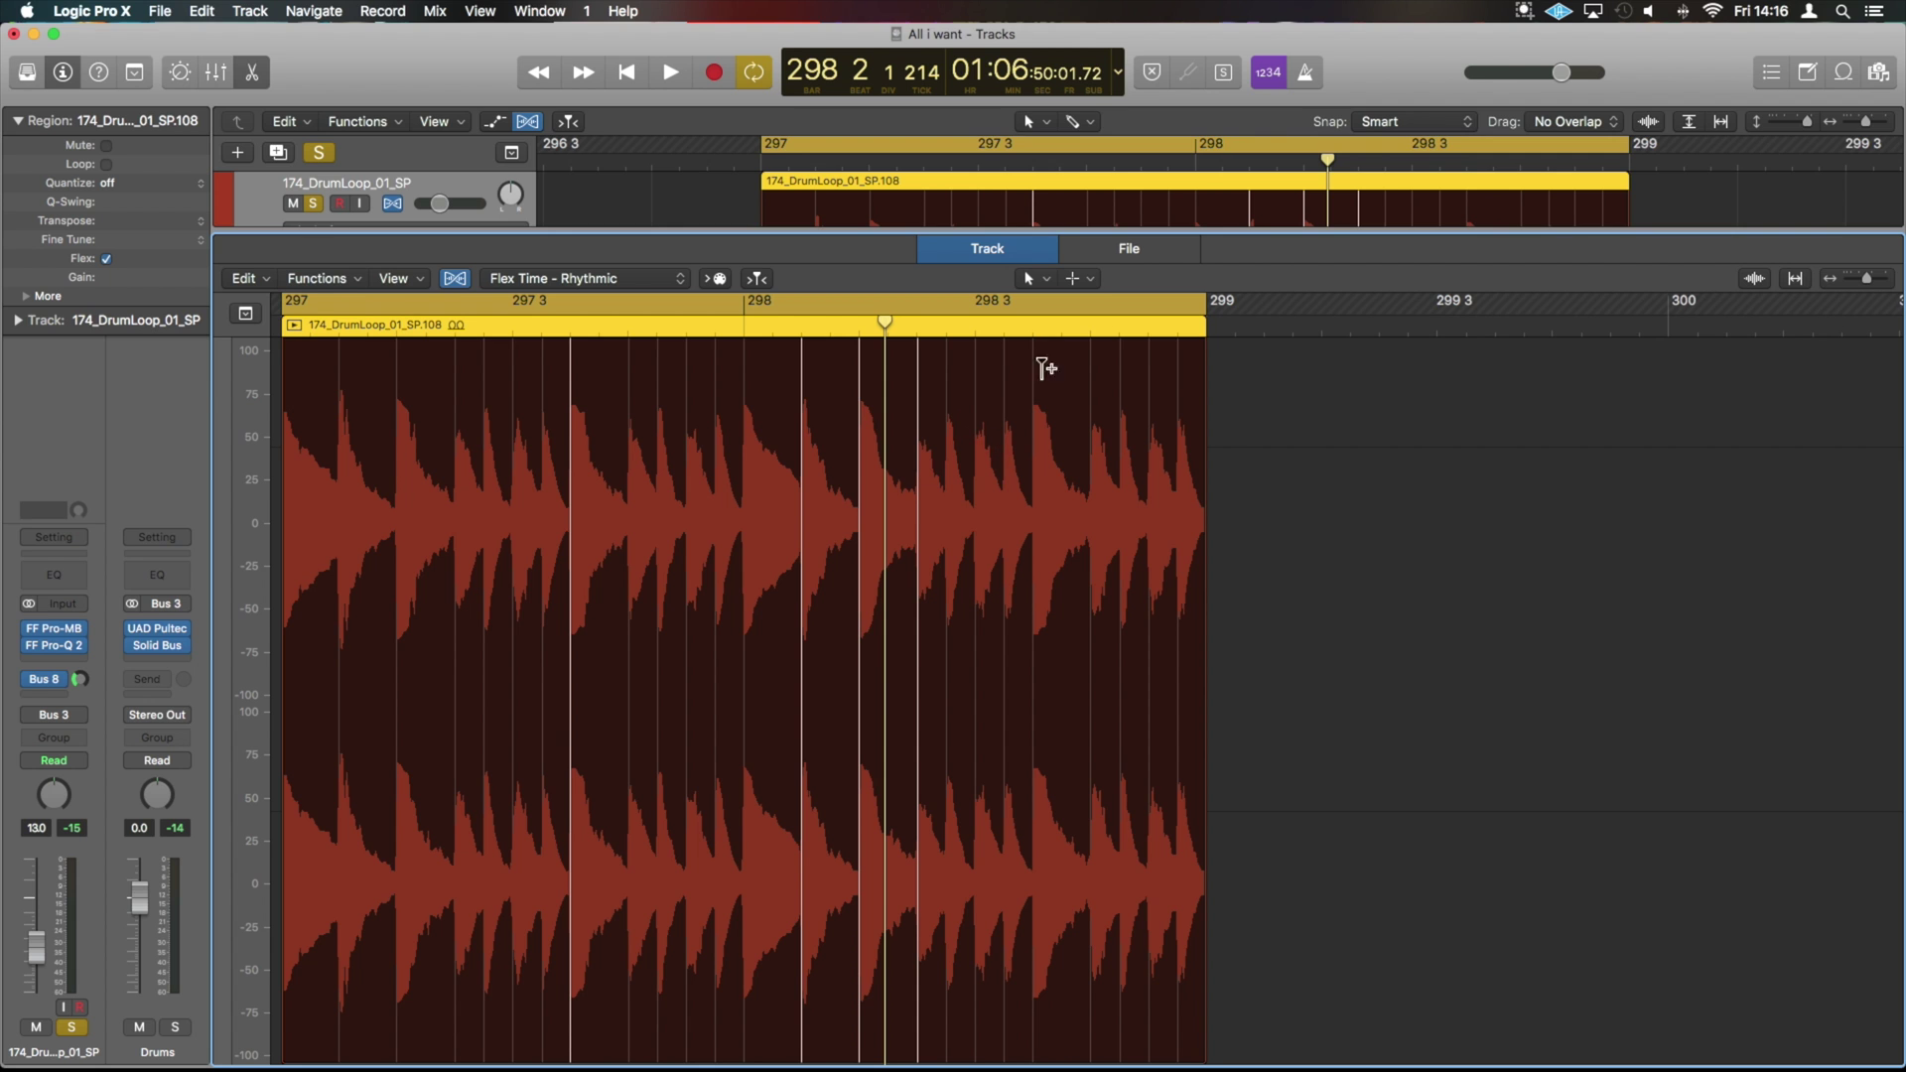
# - Add flex markers on five drum hits across the SP.108 loop
pyautogui.click(1032, 514)
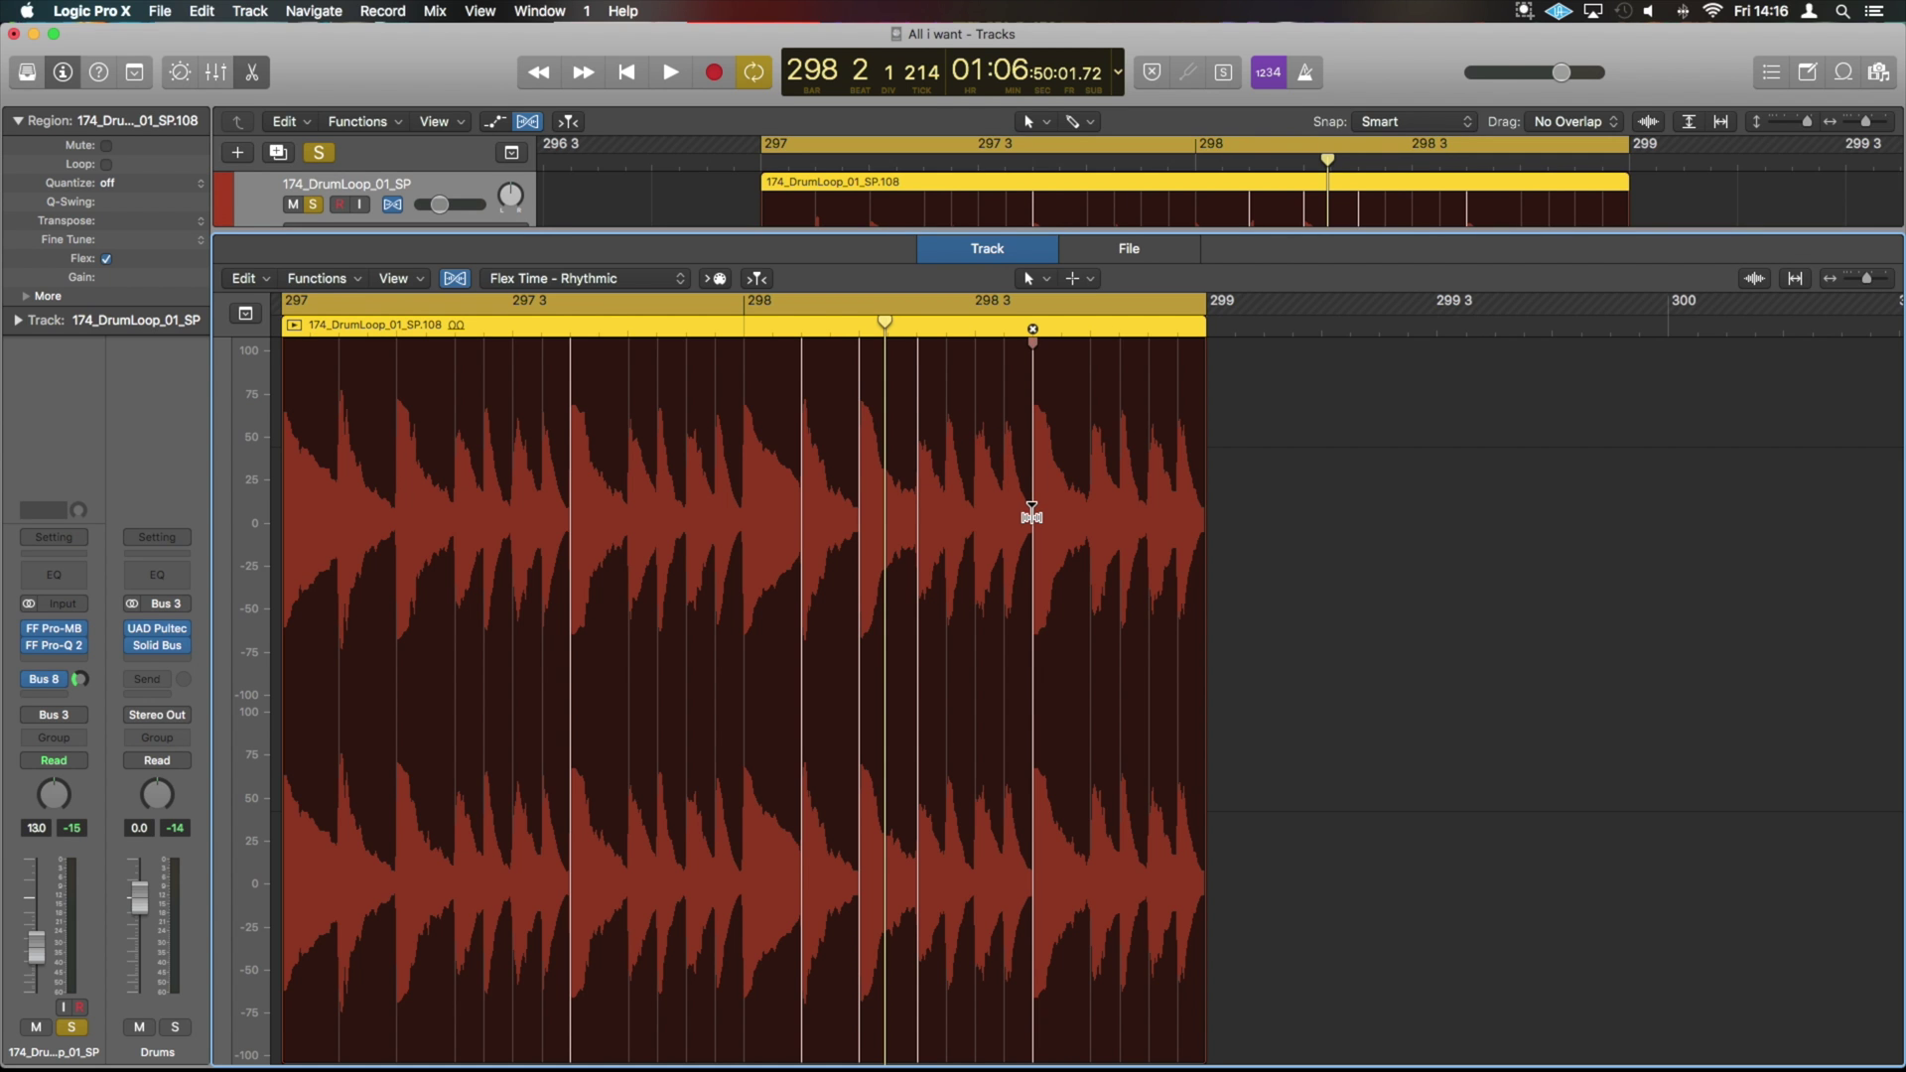
pyautogui.click(1094, 413)
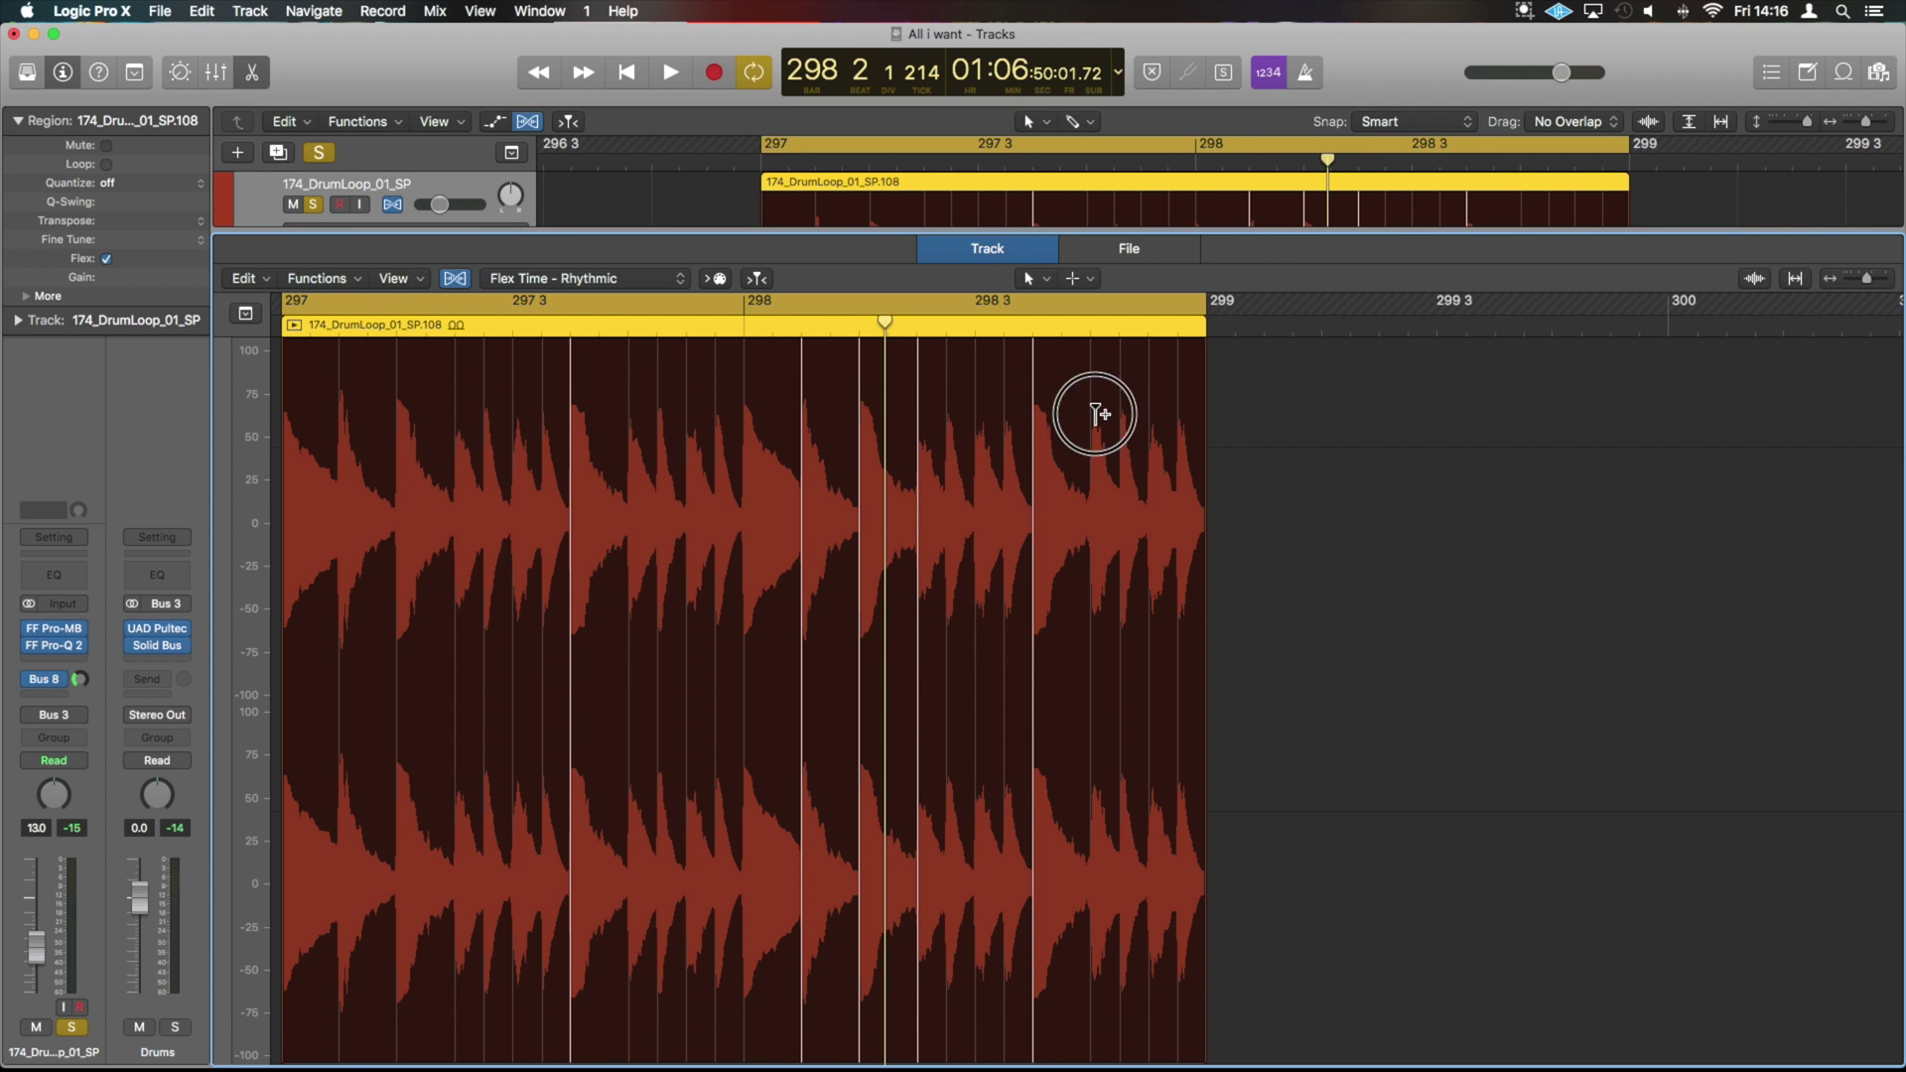
pyautogui.click(685, 384)
pyautogui.click(658, 389)
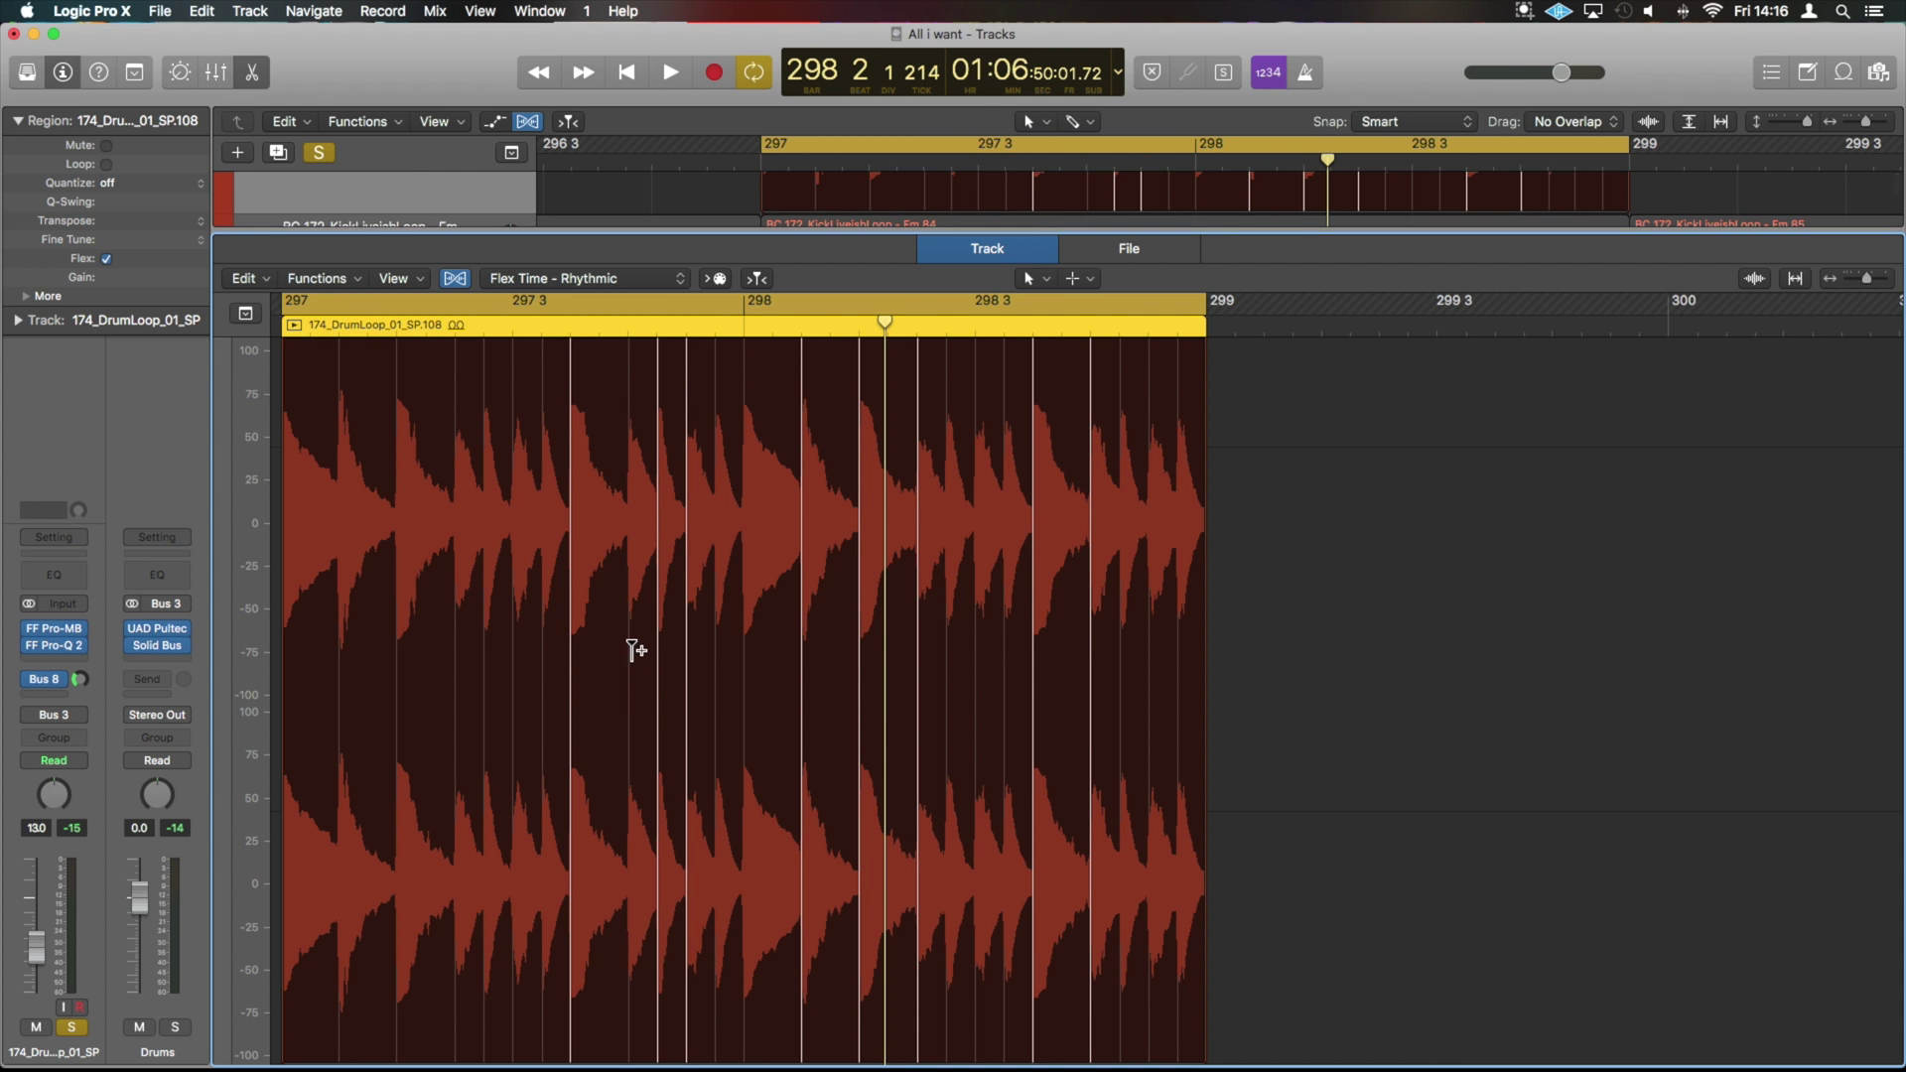
pyautogui.click(611, 693)
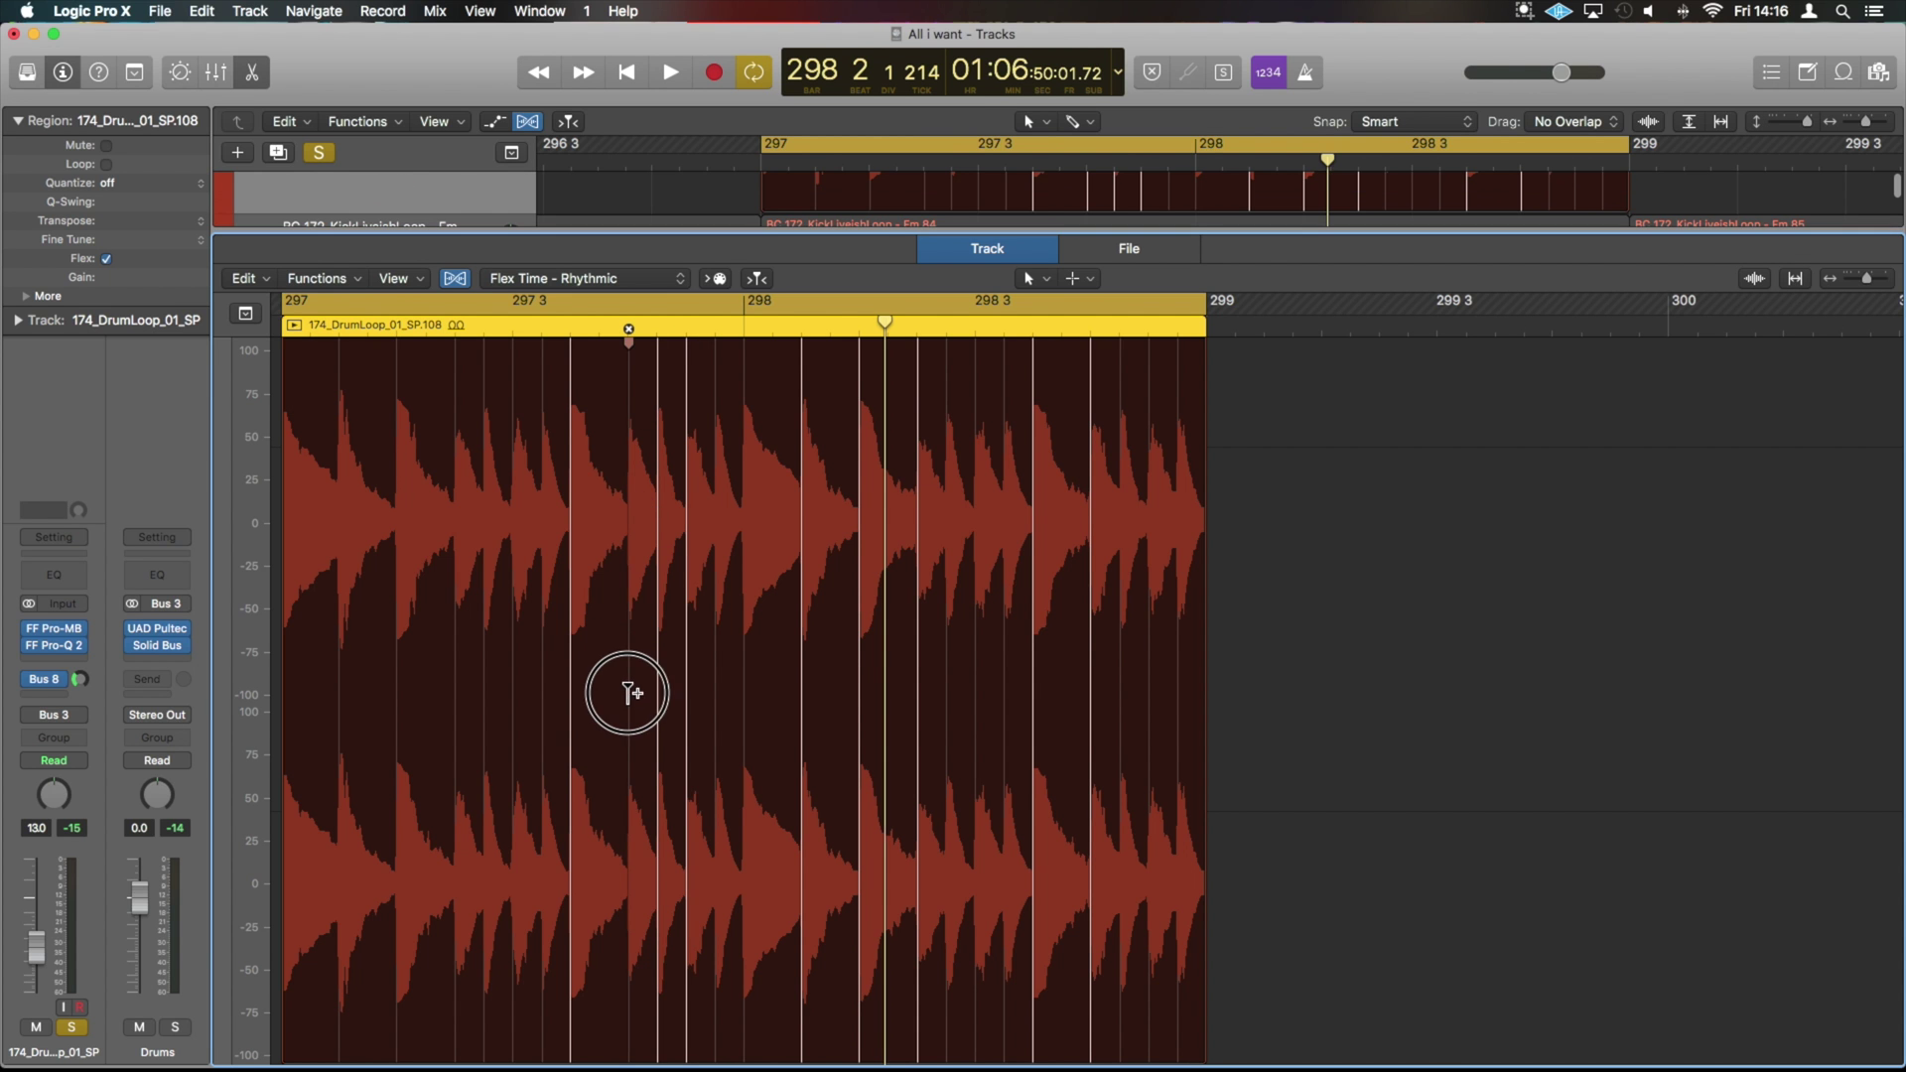
# - Drag an early and a late flex marker later to create a new rhythm, auditioning the loop
pyautogui.moveTo(404, 597); pyautogui.dragTo(438, 596)
pyautogui.press('space')
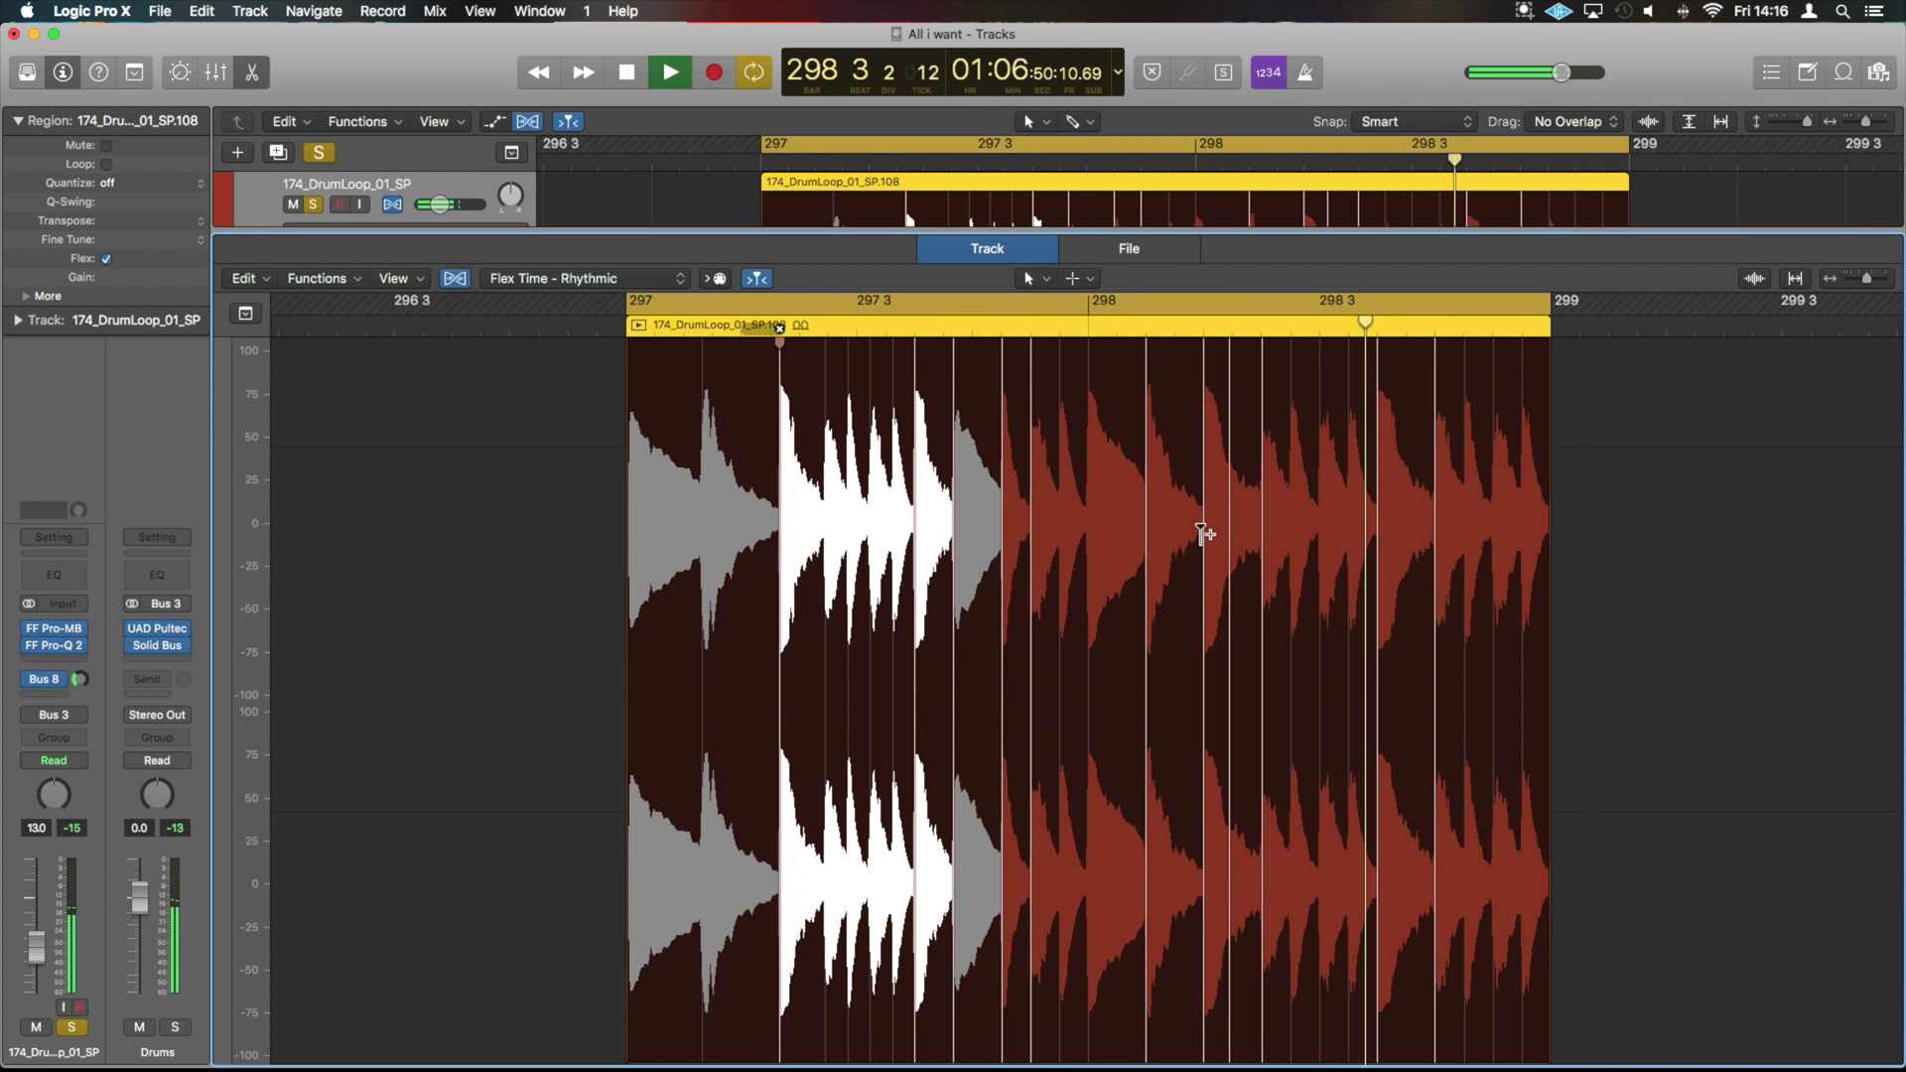
pyautogui.moveTo(1266, 605); pyautogui.dragTo(1306, 608)
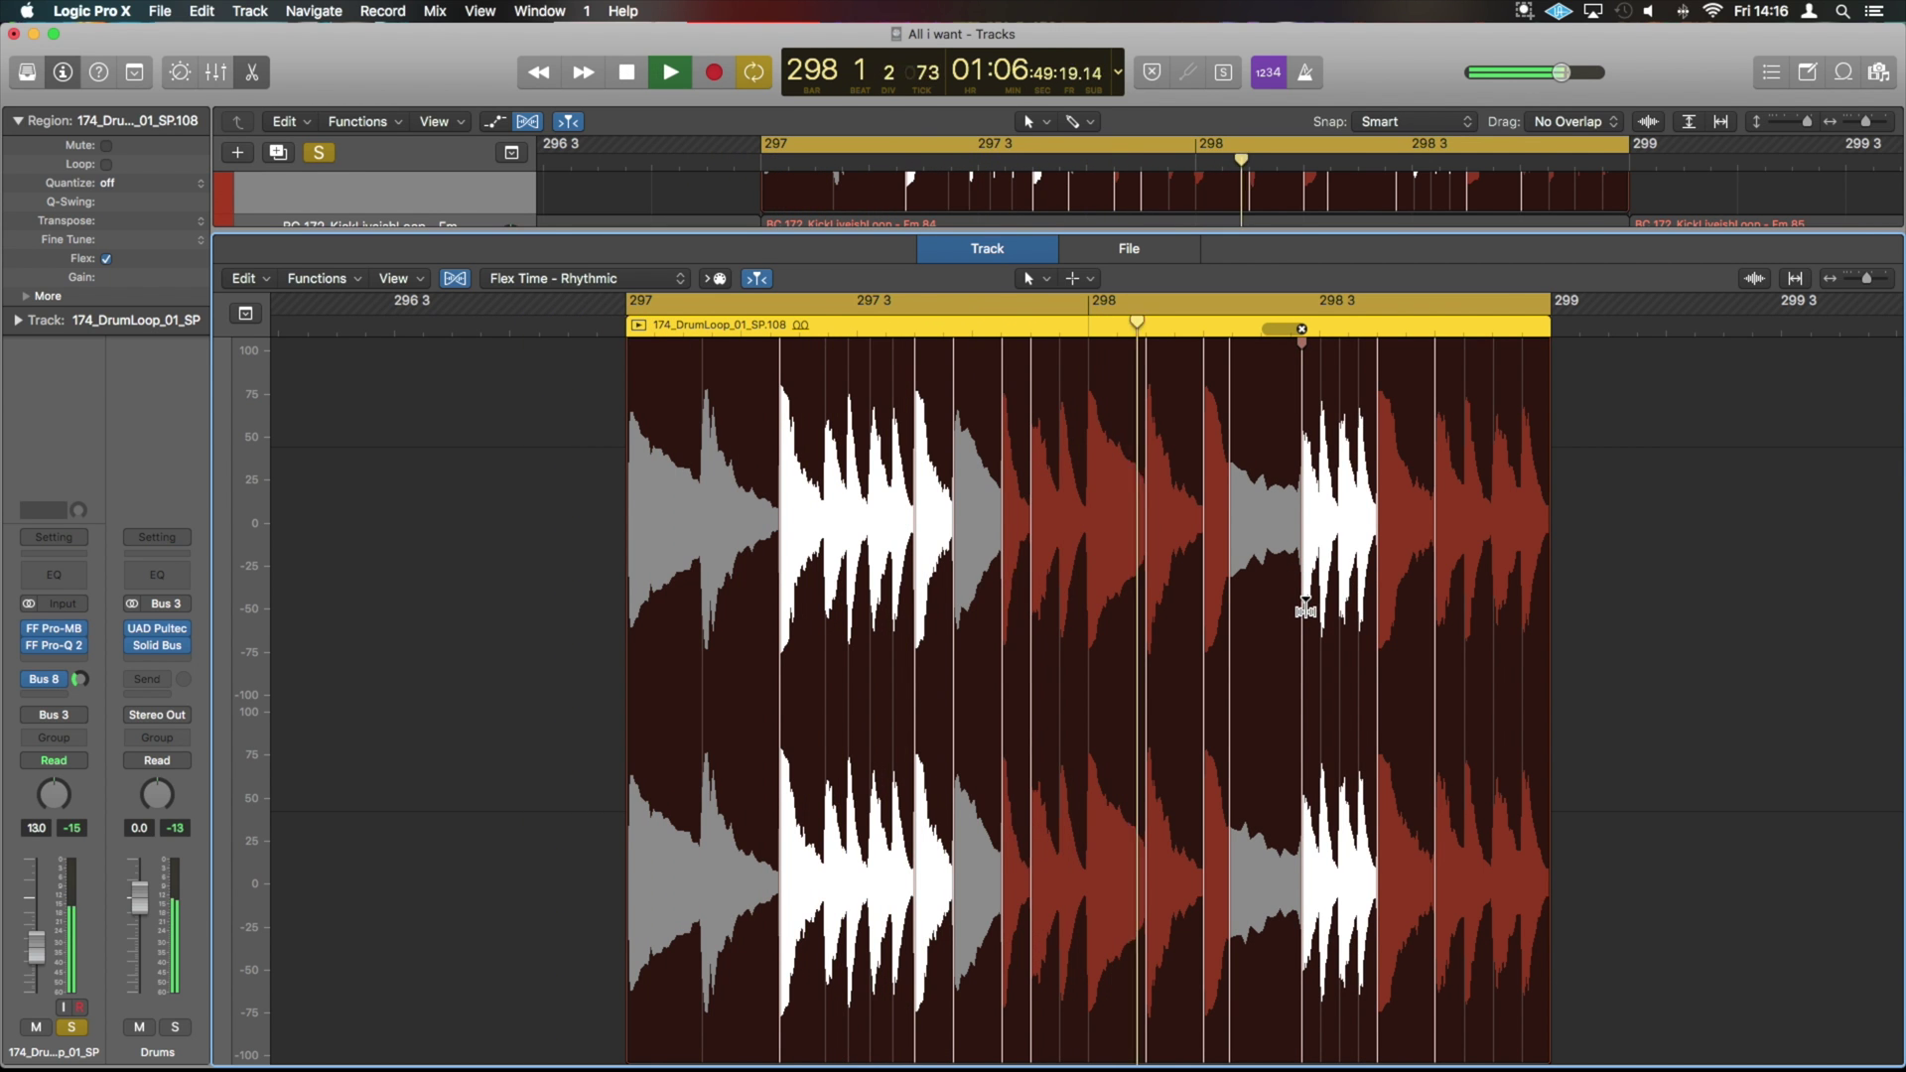
pyautogui.press('space')
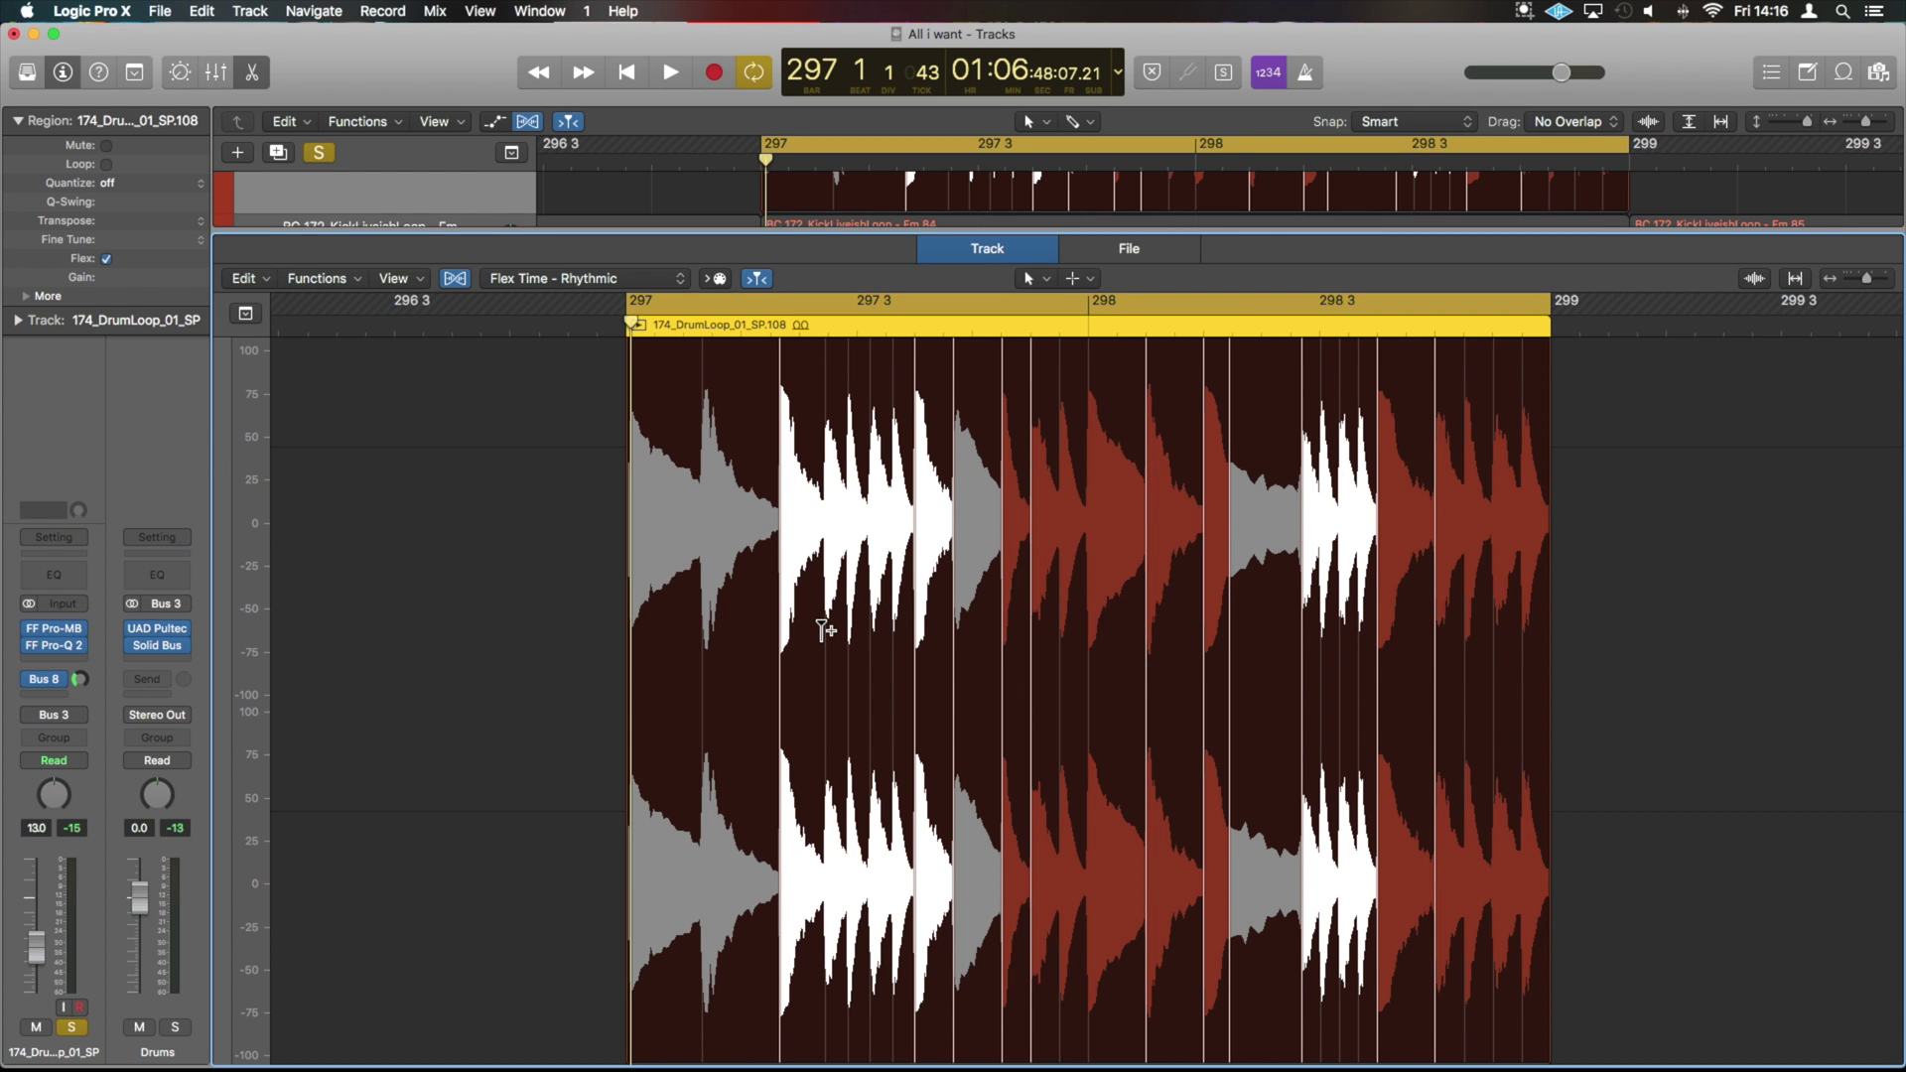
# - Close the Audio Track editor with E to show SP.108 above the kick and snare tracks
pyautogui.press('e')
pyautogui.hscroll(3, 1094, 536)
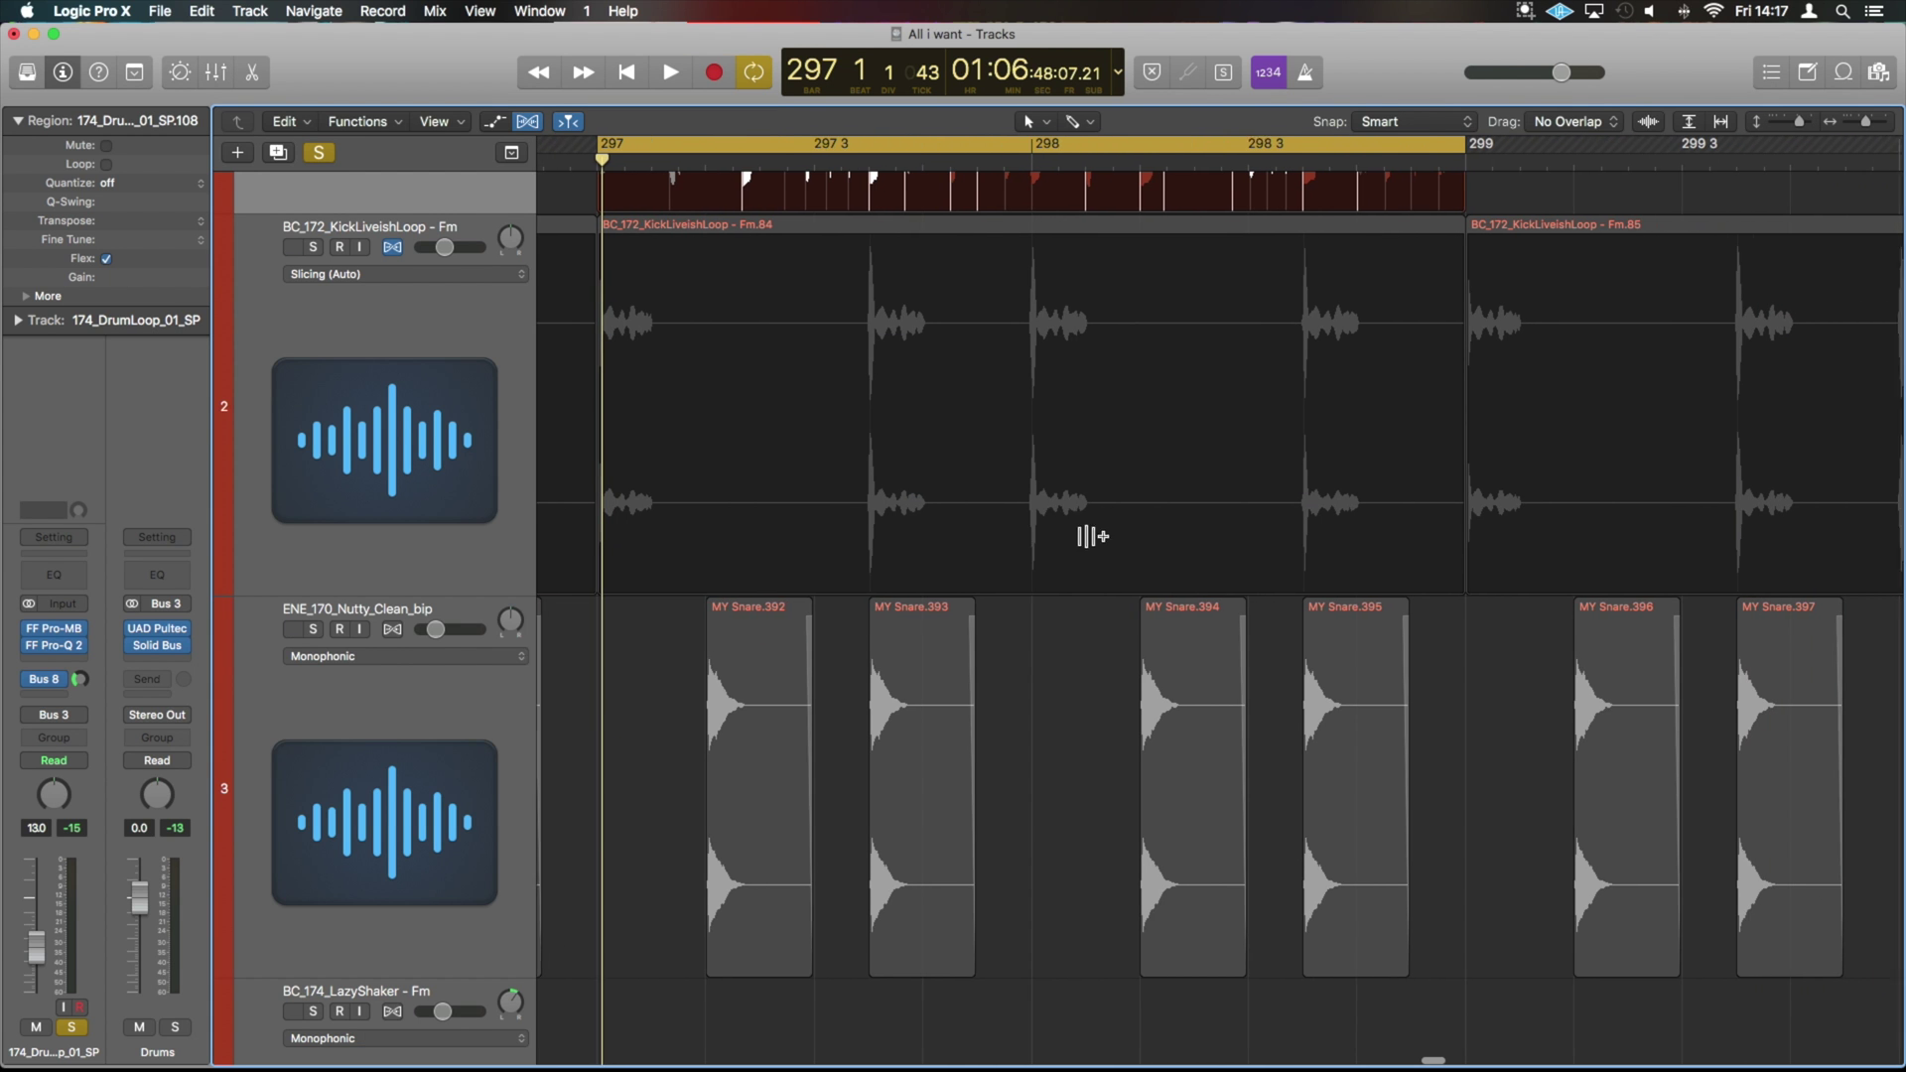
pyautogui.scroll(-1, 1136, 441)
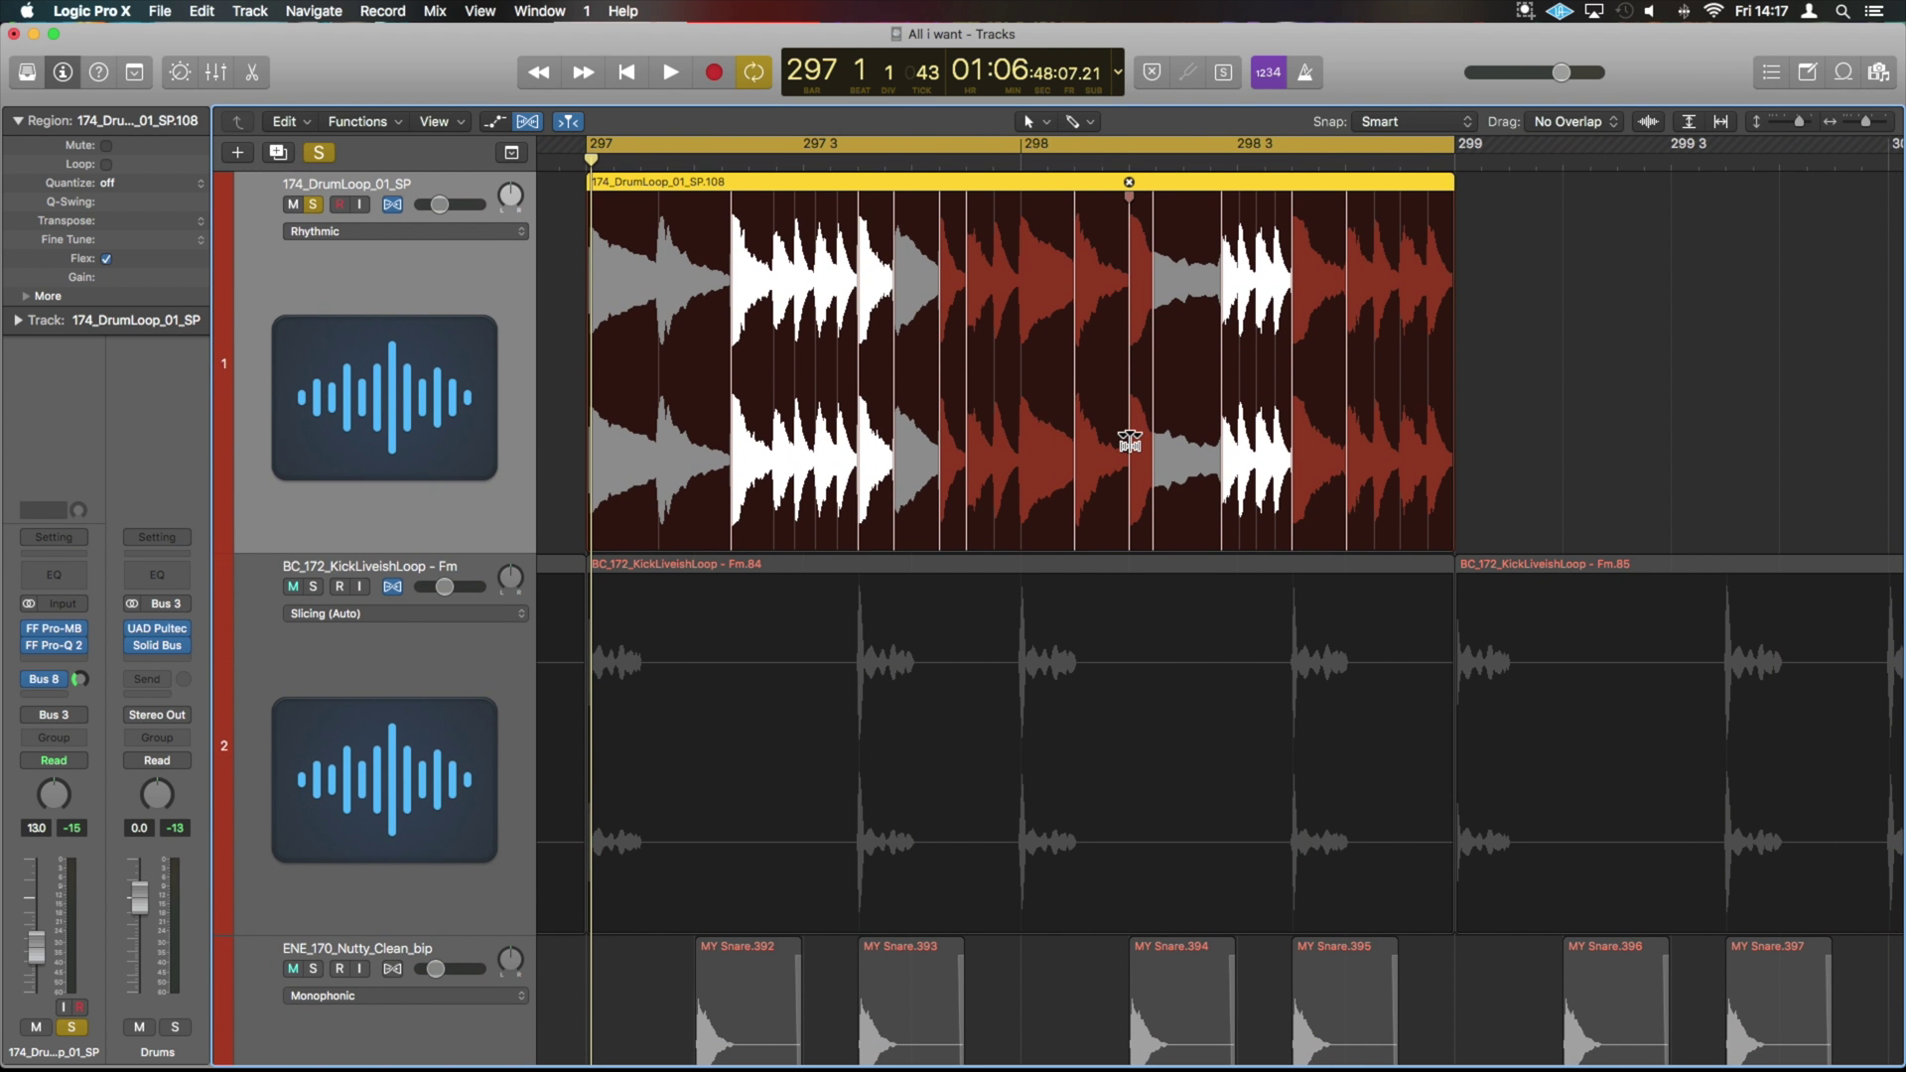